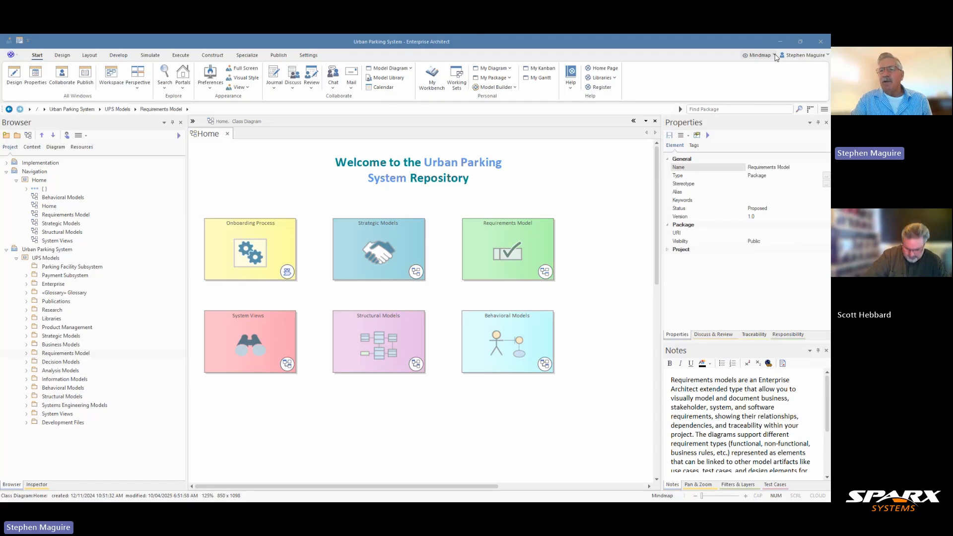
Switch the modeling perspective to UML Behavioral.
{"action": "left_click", "coordinate": [775, 56]}
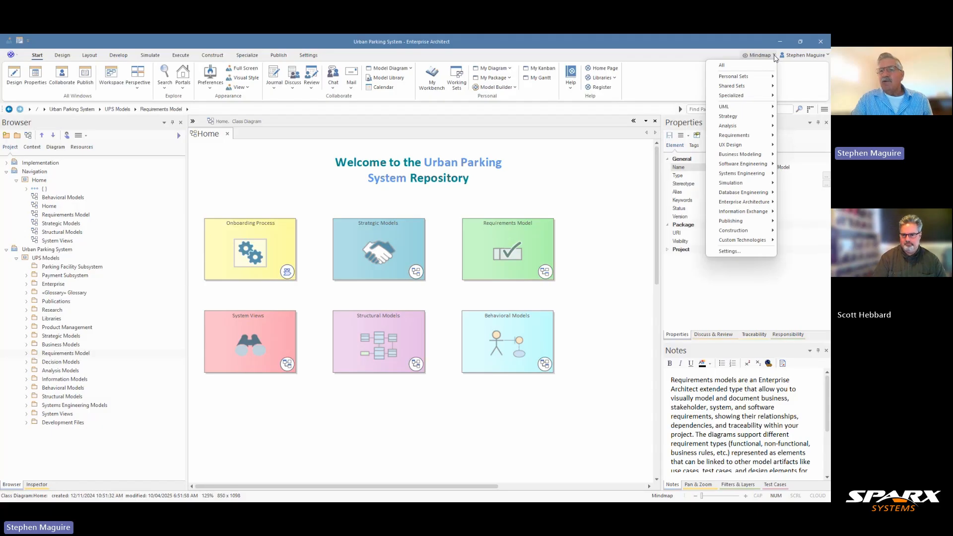
{"action": "mouse_move", "coordinate": [755, 111]}
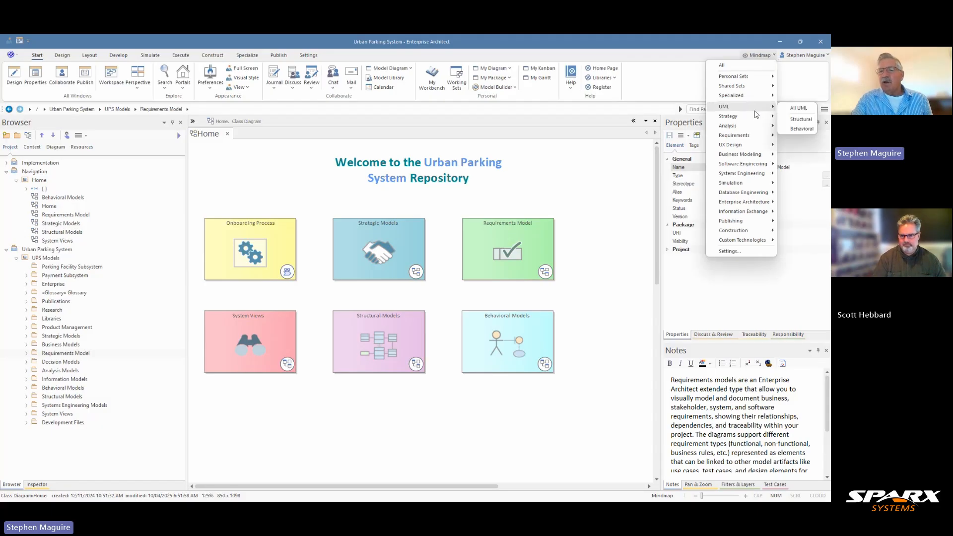
{"action": "left_click", "coordinate": [795, 130]}
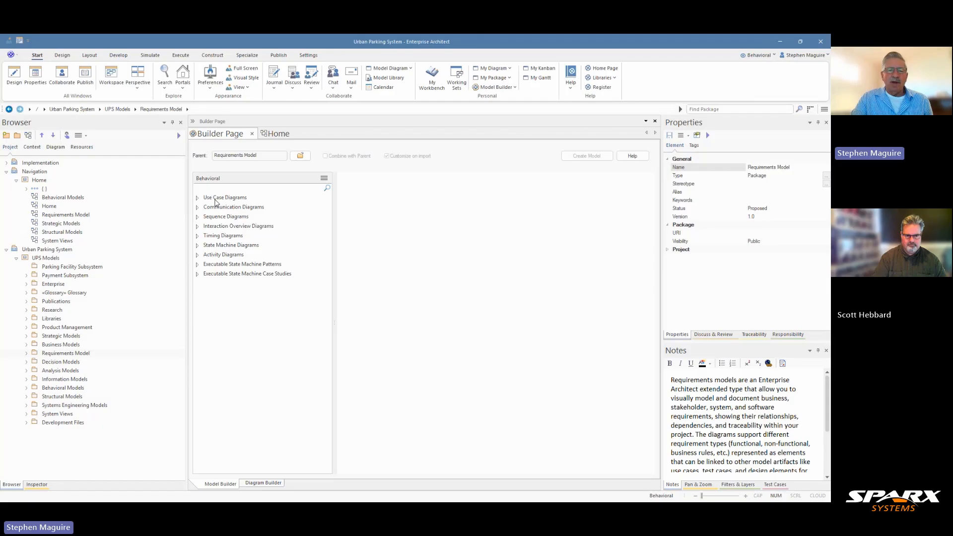
Preview the Structured Use Case Model and Basic Use Case Model with Test Cases patterns under Use Case Diagrams, and close the builder page.
{"action": "left_click", "coordinate": [198, 198]}
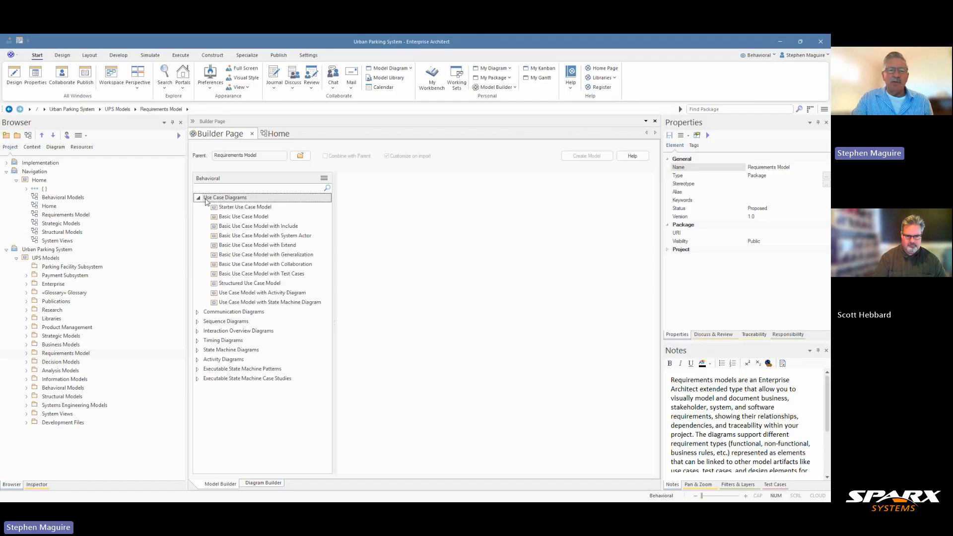
{"action": "left_click", "coordinate": [234, 208]}
{"action": "left_click", "coordinate": [243, 283]}
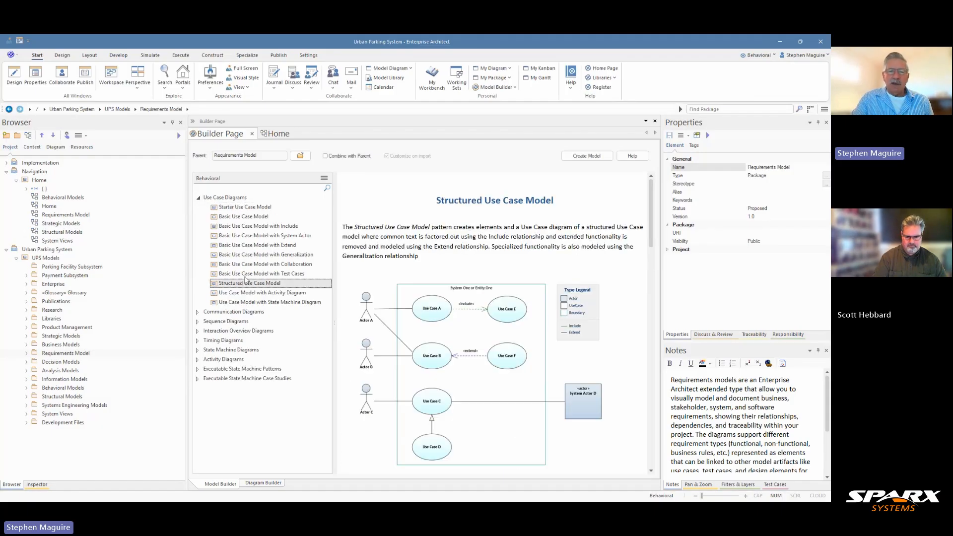
{"action": "left_click", "coordinate": [247, 275]}
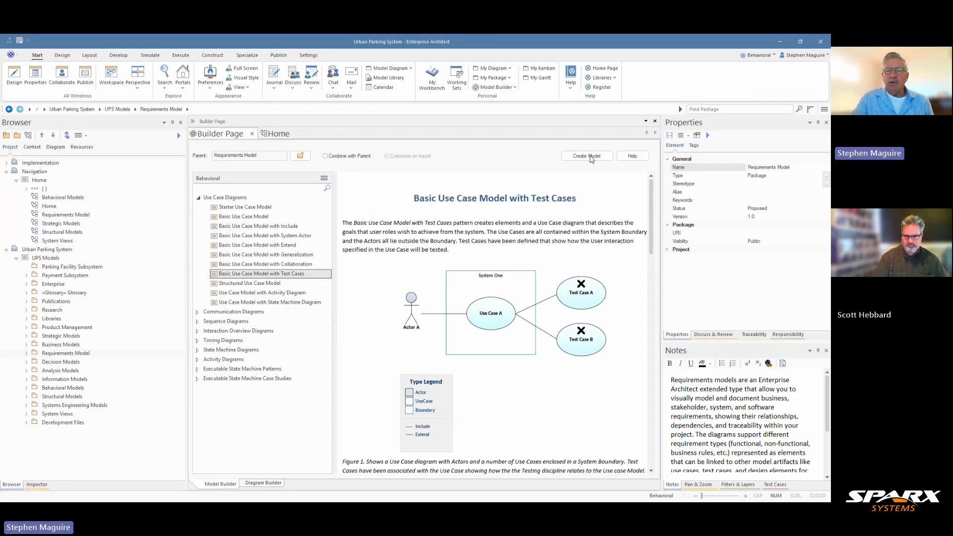
{"action": "left_click", "coordinate": [252, 135]}
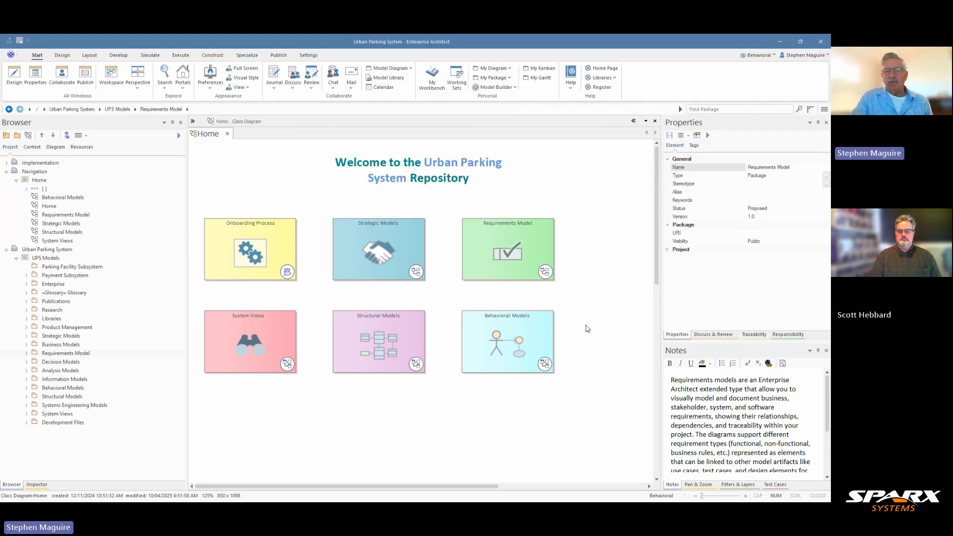
Open the Parking Meter System Use Case Model from the Behavioral Models diagram and examine its actors, use cases and relationships.
{"action": "double_click", "coordinate": [524, 350]}
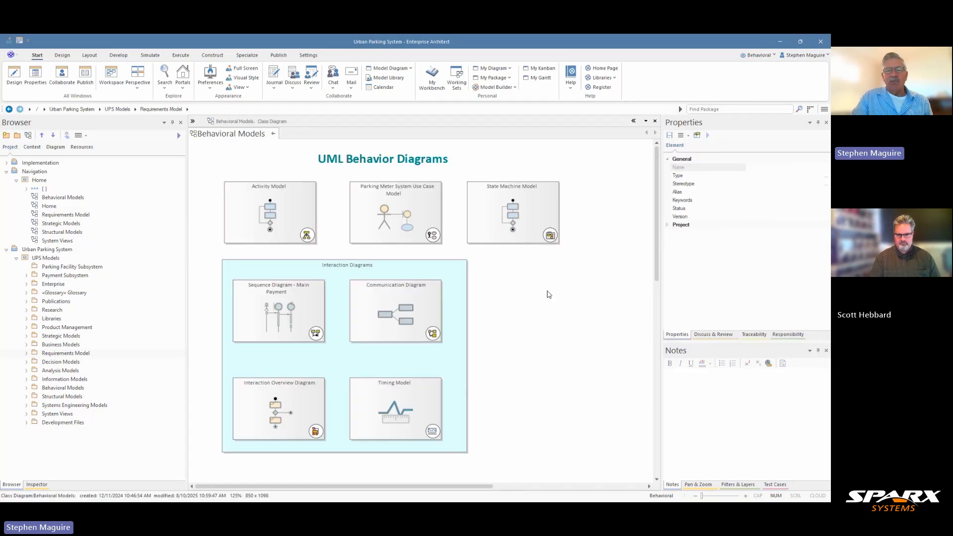
{"action": "double_click", "coordinate": [416, 235]}
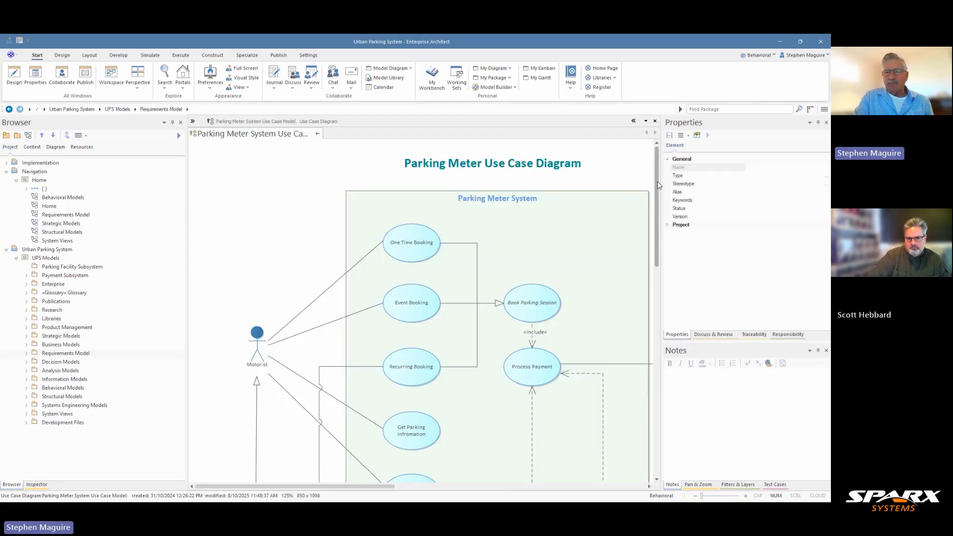
{"action": "scroll", "coordinate": [641, 191], "scroll_direction": "down", "scroll_amount": 1}
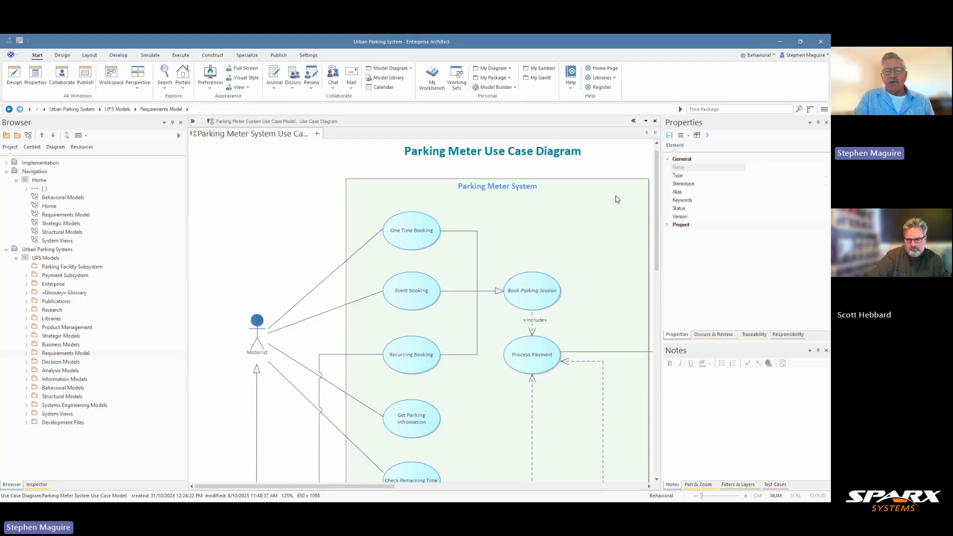
{"action": "scroll", "coordinate": [432, 255], "scroll_direction": "down", "scroll_amount": 3}
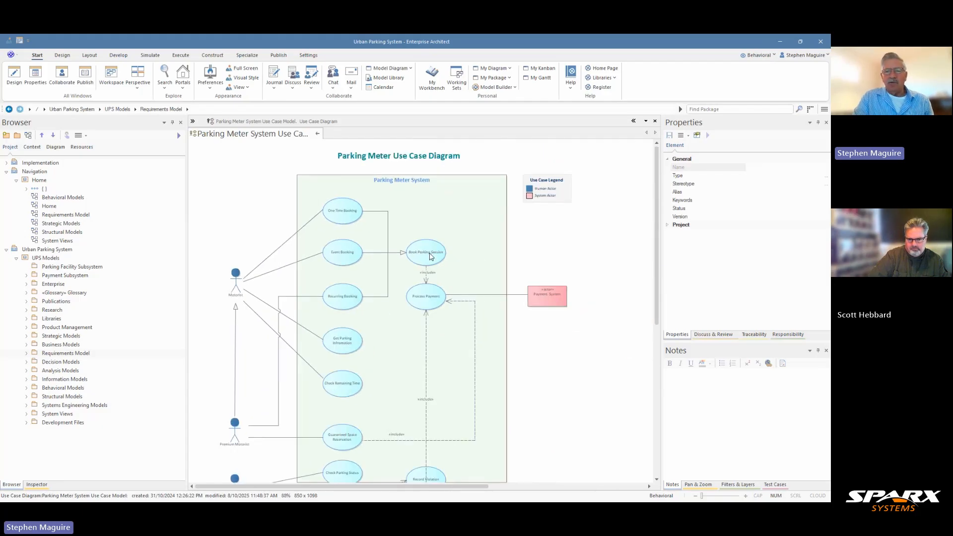
{"action": "scroll", "coordinate": [430, 255], "scroll_direction": "down", "scroll_amount": 2}
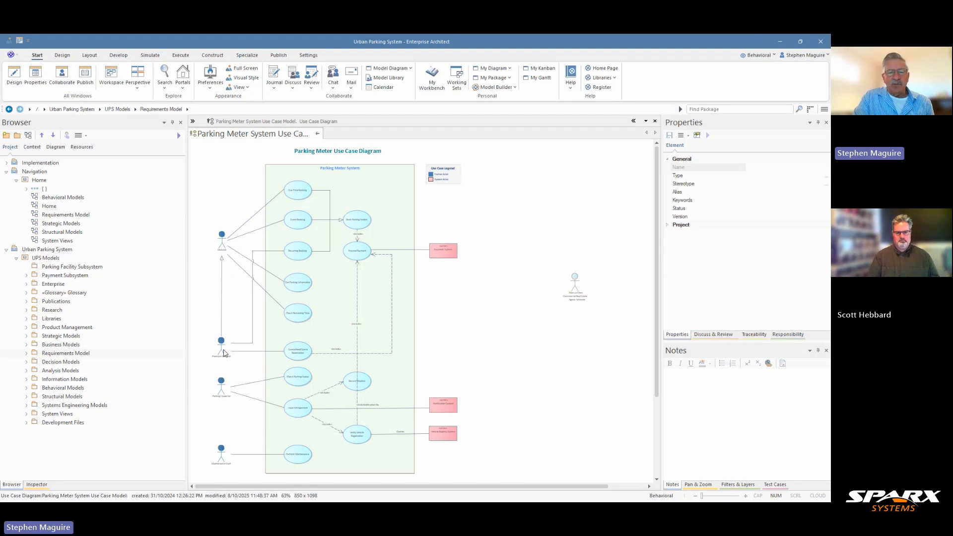
{"action": "scroll", "coordinate": [243, 317], "scroll_direction": "up", "scroll_amount": 4}
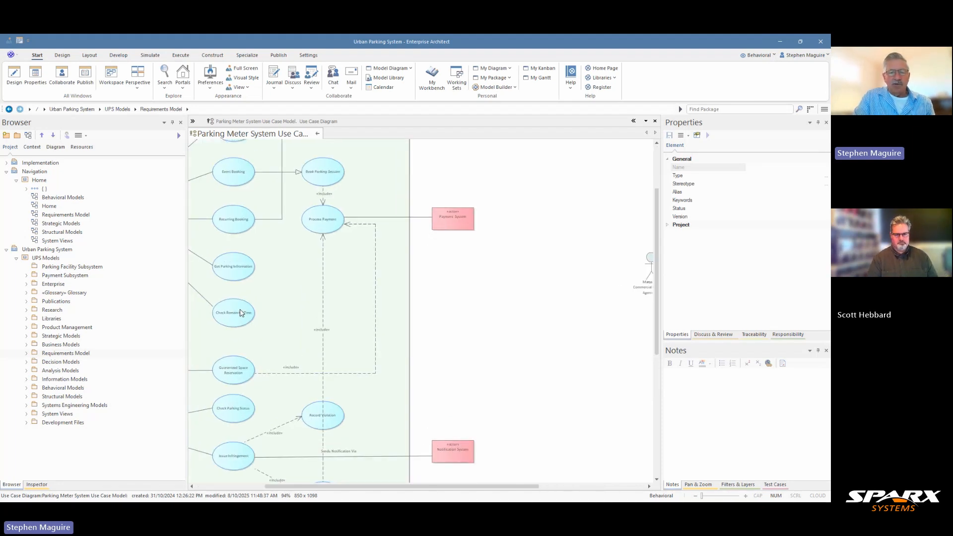
{"action": "left_click_drag", "start_coordinate": [308, 486], "coordinate": [228, 486]}
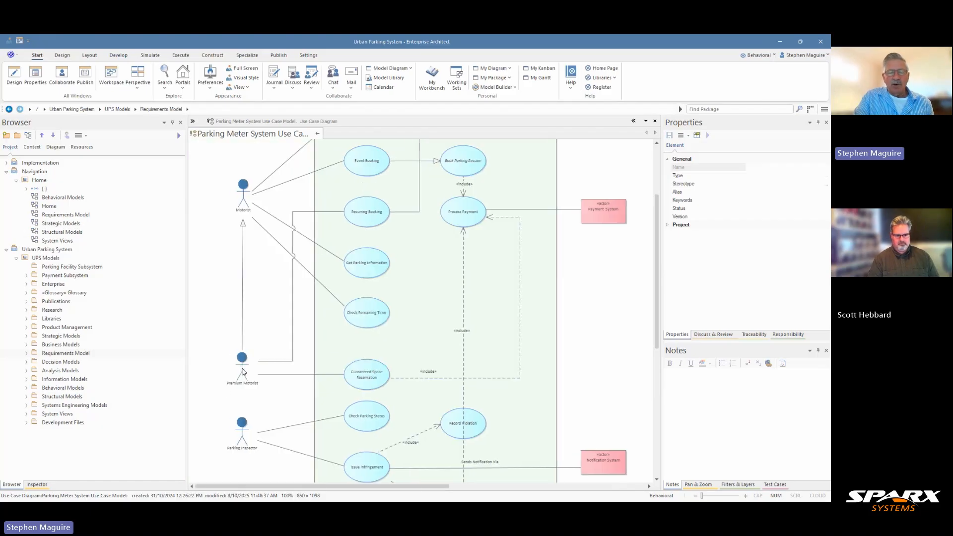
{"action": "scroll", "coordinate": [354, 289], "scroll_direction": "up", "scroll_amount": 3}
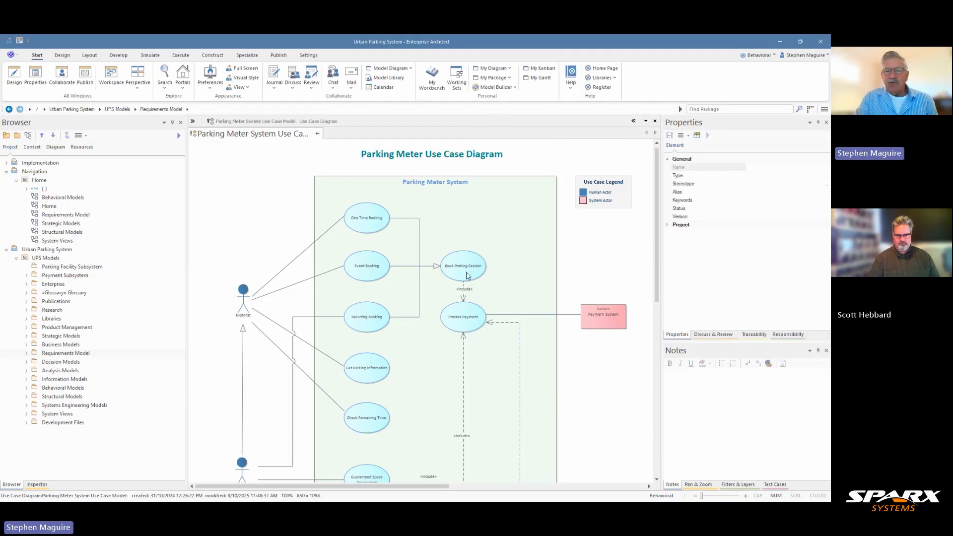
{"action": "scroll", "coordinate": [467, 276], "scroll_direction": "down", "scroll_amount": 3}
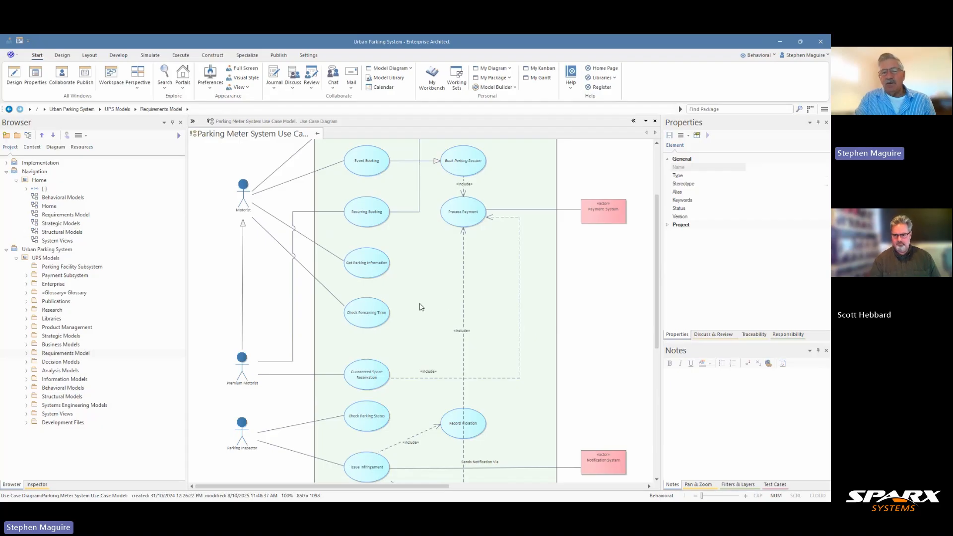
Define an extension point named "Before Expiry" on the Check Remaining Time use case.
{"action": "left_click", "coordinate": [368, 313]}
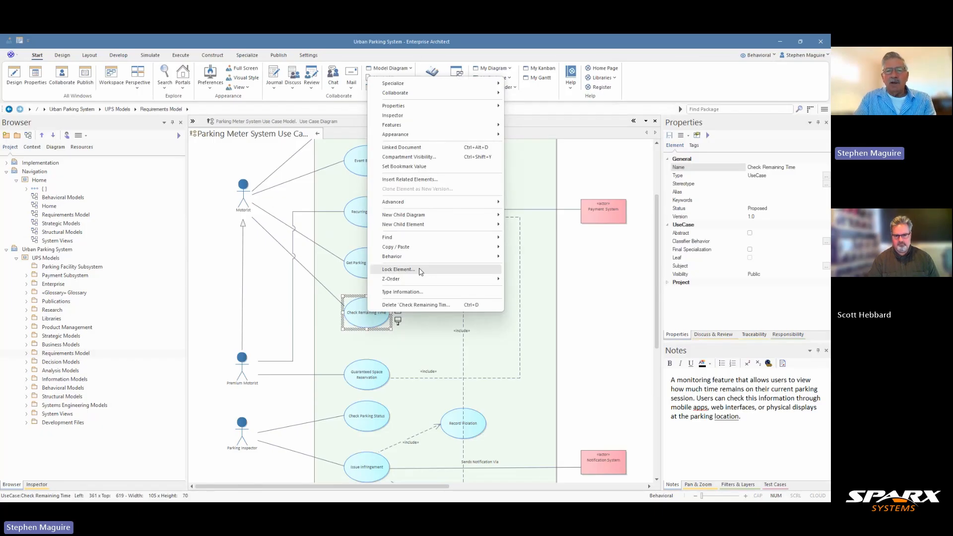
{"action": "mouse_move", "coordinate": [429, 251]}
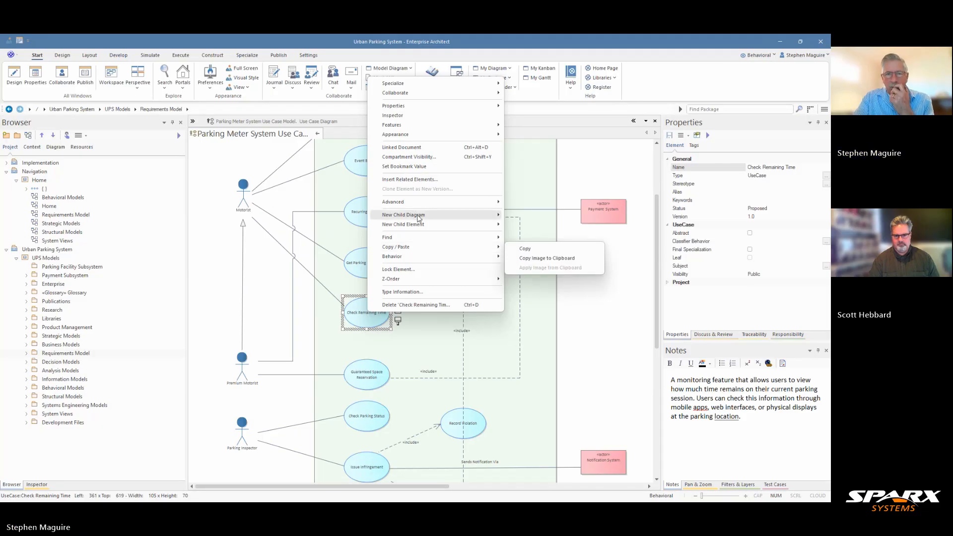
{"action": "mouse_move", "coordinate": [409, 204]}
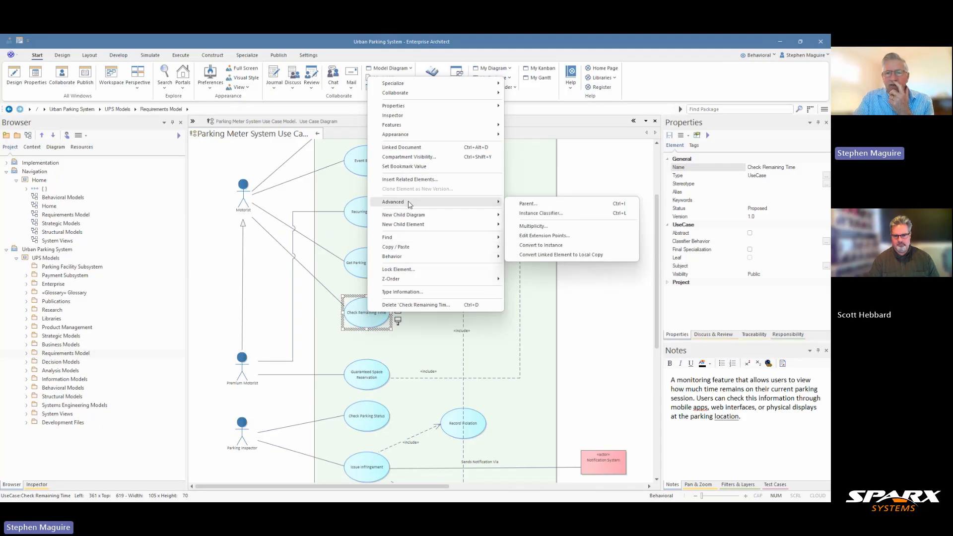
{"action": "left_click", "coordinate": [531, 237]}
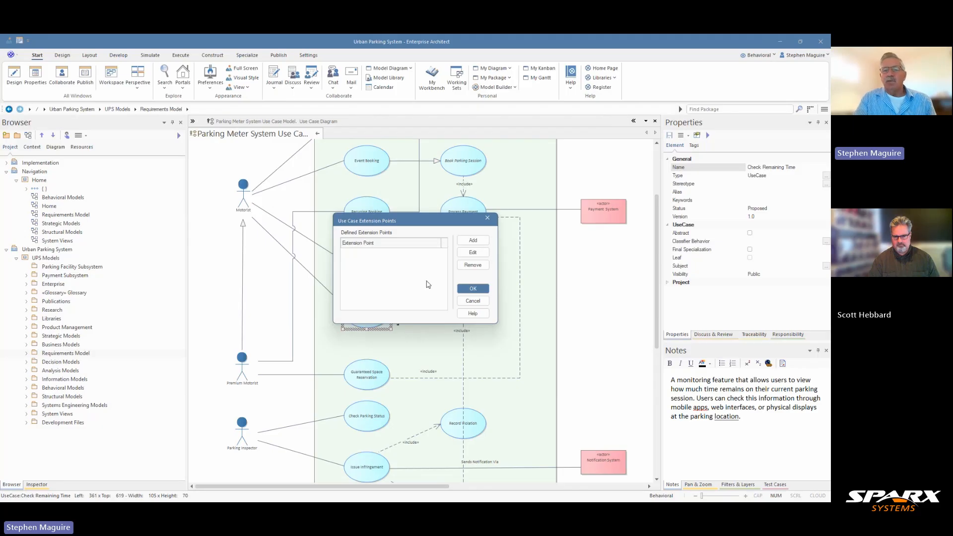
{"action": "left_click", "coordinate": [473, 241]}
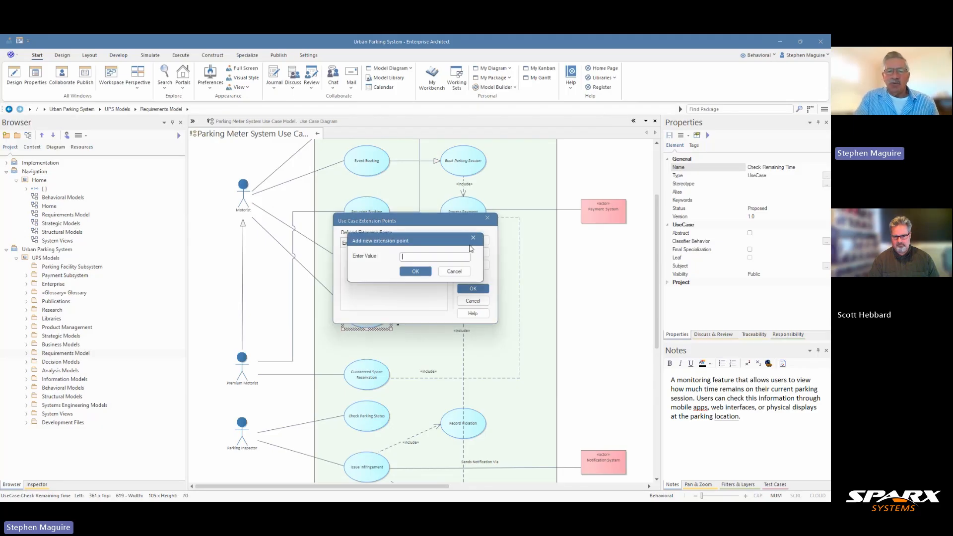
{"action": "type", "text": "Befor"}
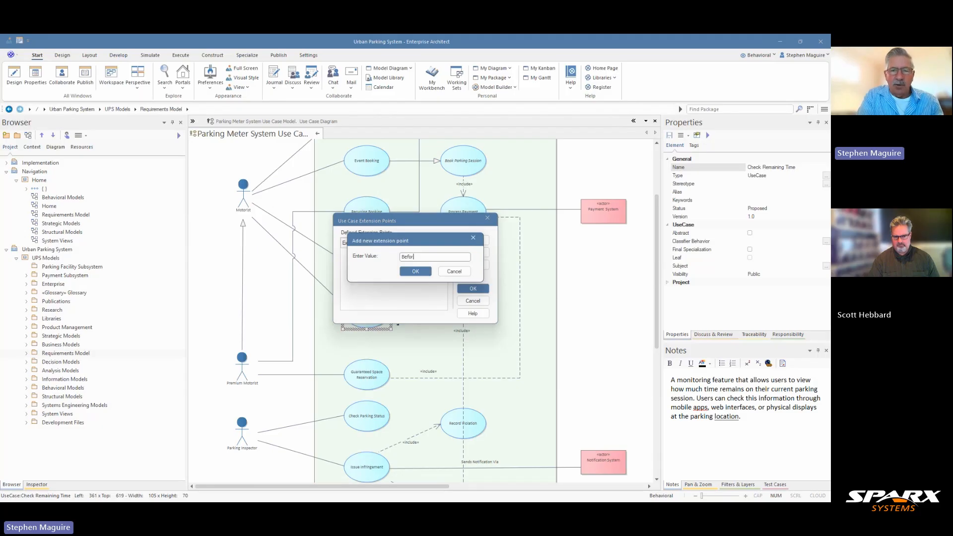
{"action": "type", "text": "e Expiry"}
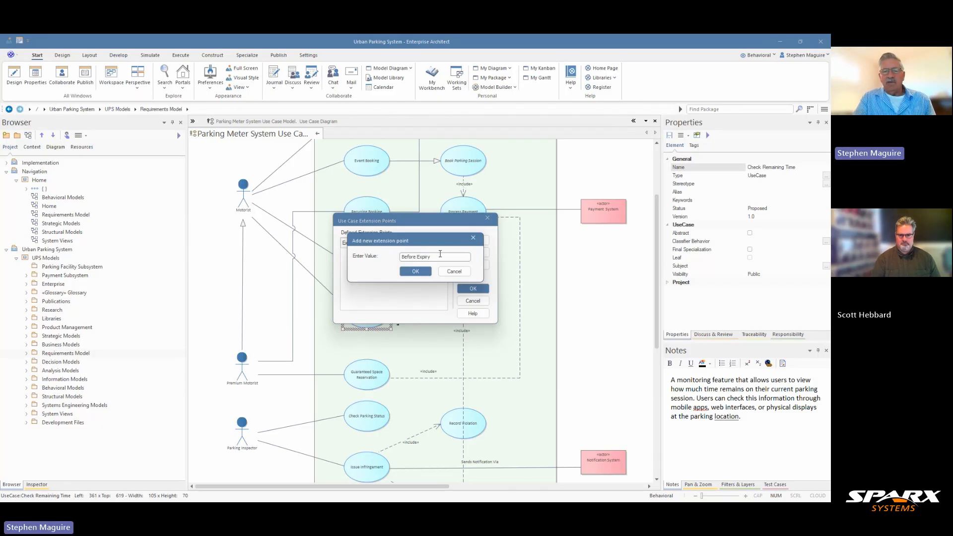
{"action": "left_click", "coordinate": [416, 273]}
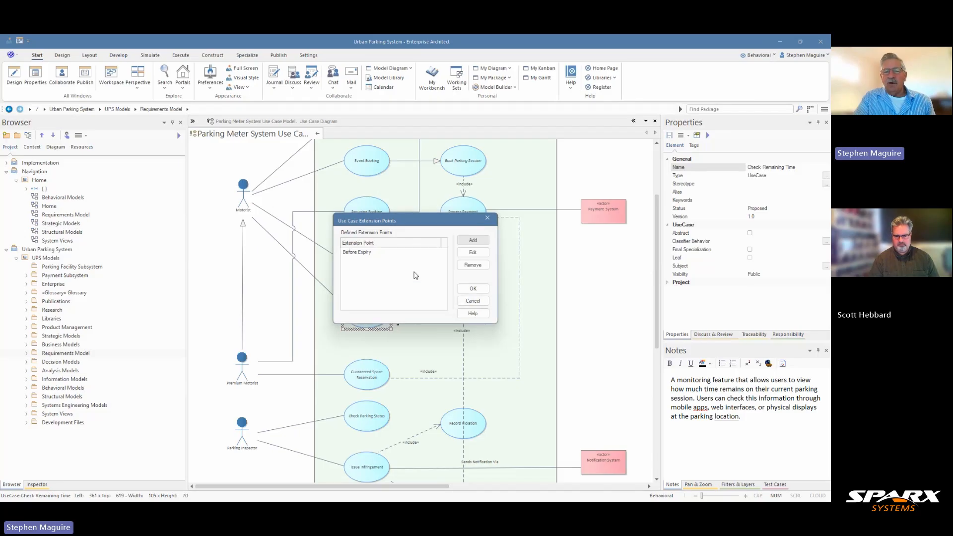
{"action": "left_click", "coordinate": [474, 288]}
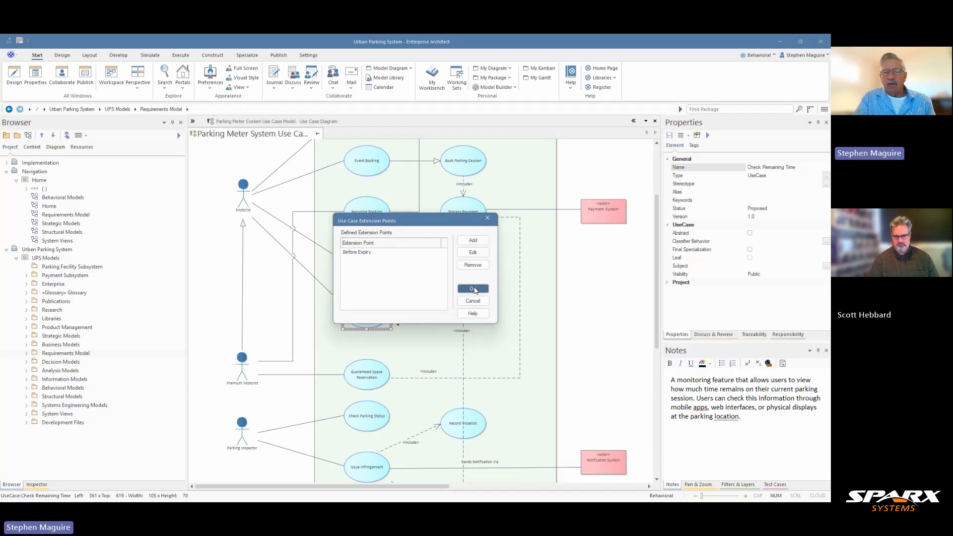
Enlarge the Check Remaining Time use case to about 135 wide by 90 high to fit its extension point text.
{"action": "left_click", "coordinate": [544, 297]}
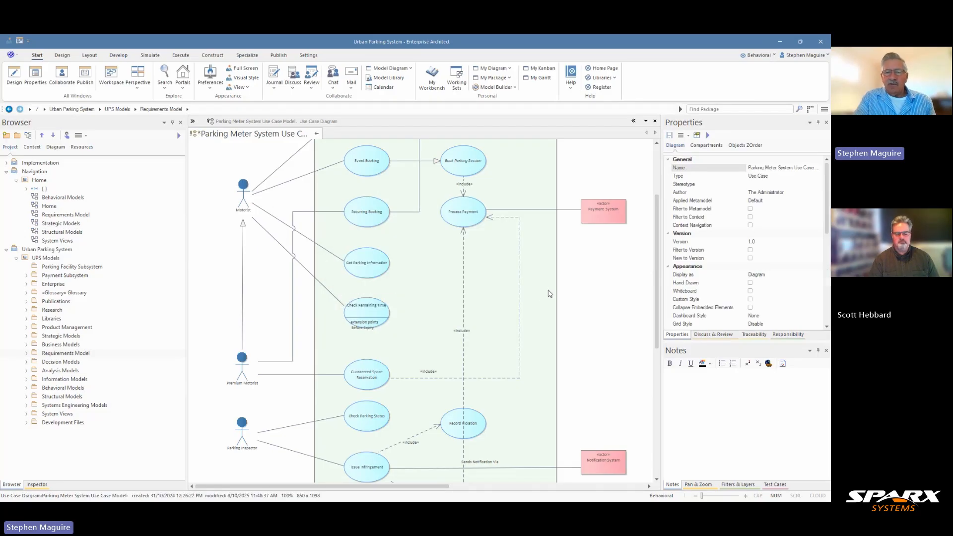
{"action": "left_click", "coordinate": [370, 316]}
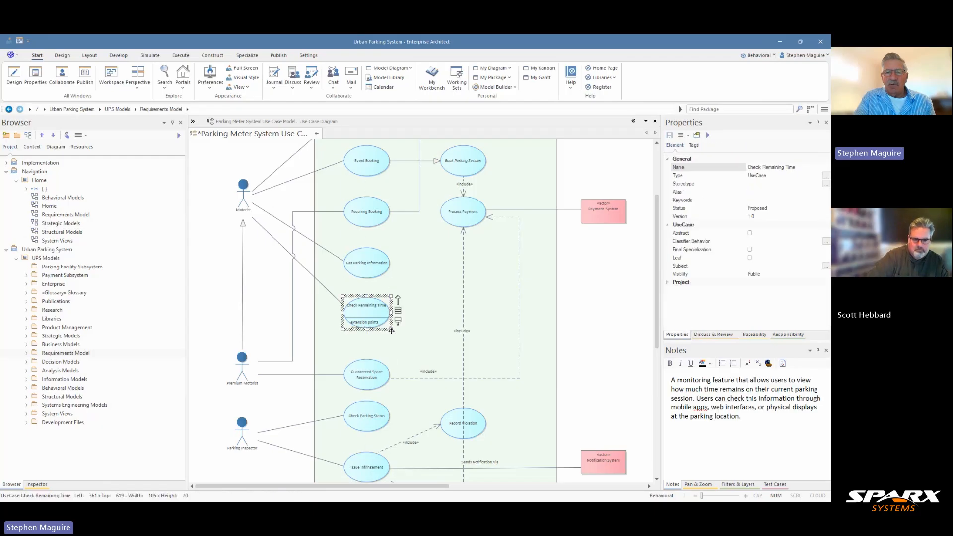
{"action": "left_click_drag", "start_coordinate": [392, 330], "coordinate": [374, 320]}
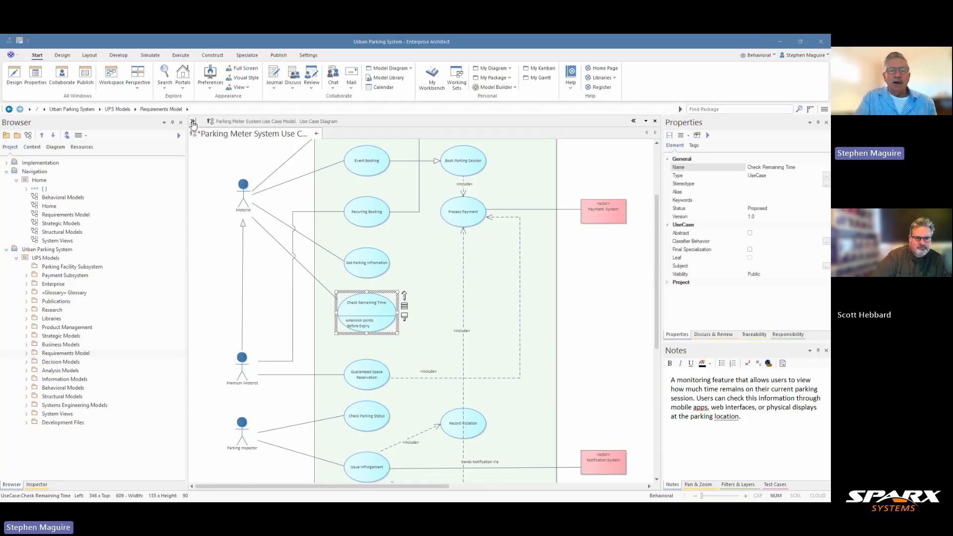
Add a use case named "Extend Parking Session" inside the Parking Meter System boundary and place it level with and beside Check Remaining Time.
{"action": "left_click", "coordinate": [193, 122]}
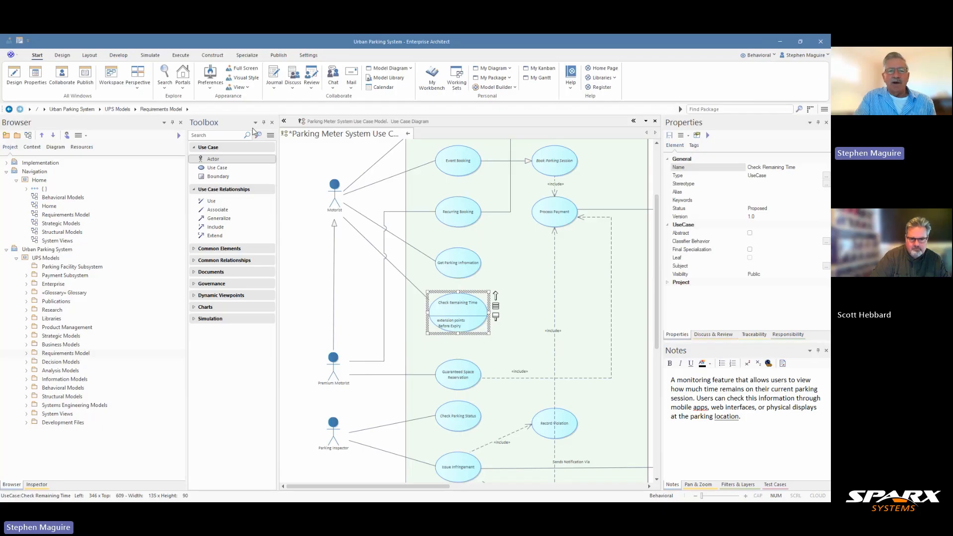
{"action": "left_click", "coordinate": [285, 122]}
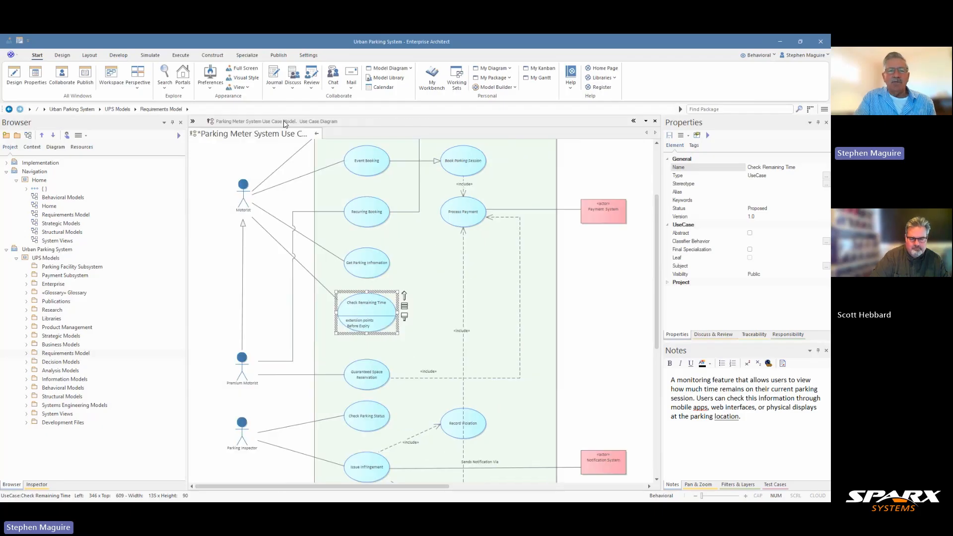
{"action": "left_click", "coordinate": [193, 123]}
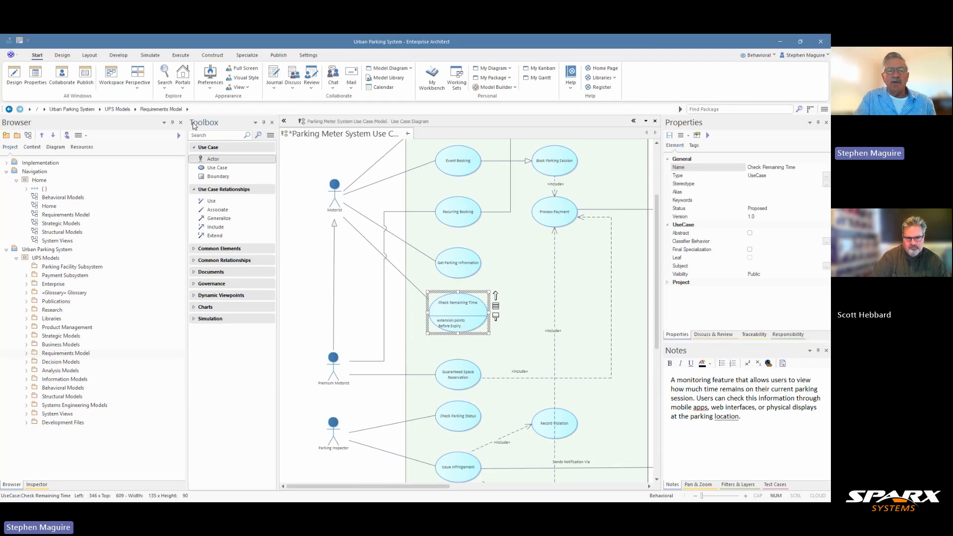
{"action": "left_click", "coordinate": [221, 169]}
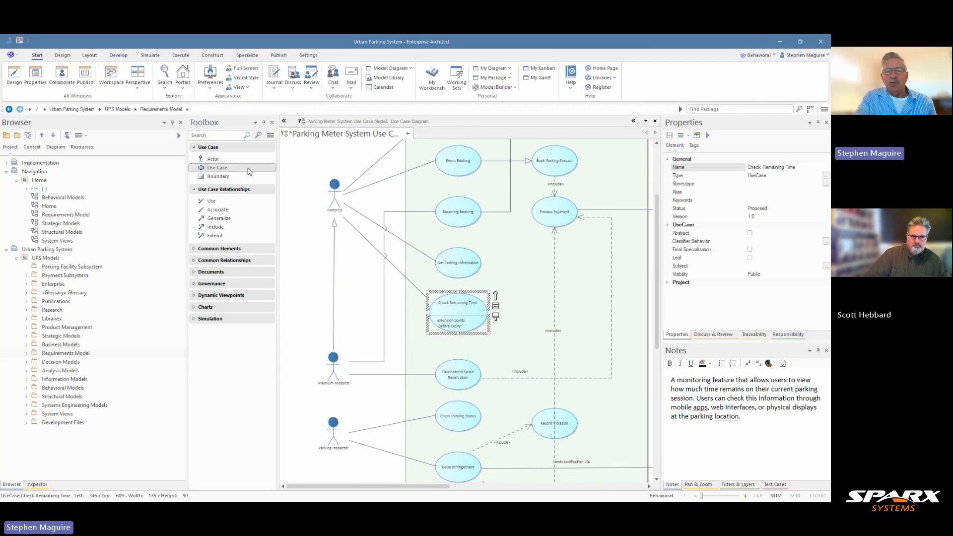
{"action": "left_click", "coordinate": [522, 312]}
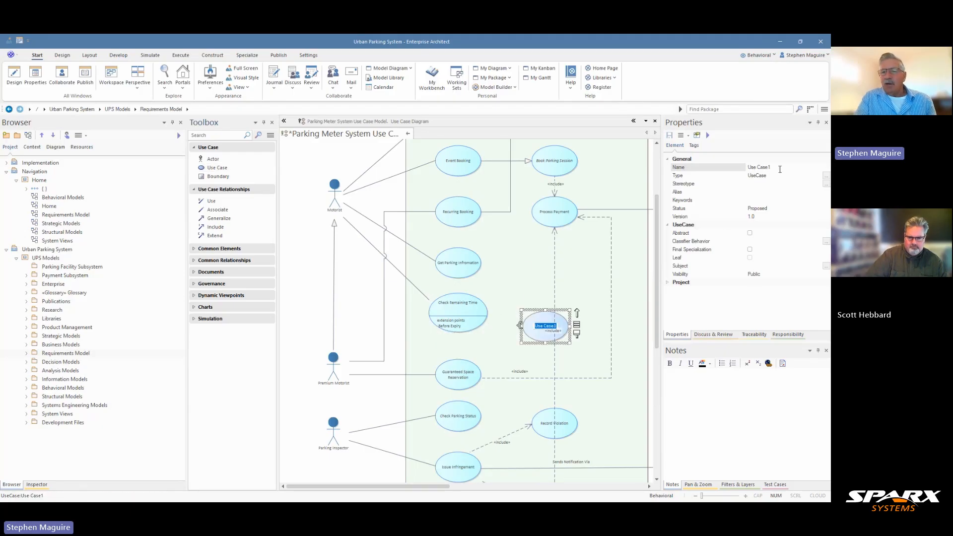
{"action": "type", "text": "Extend Parking Session"}
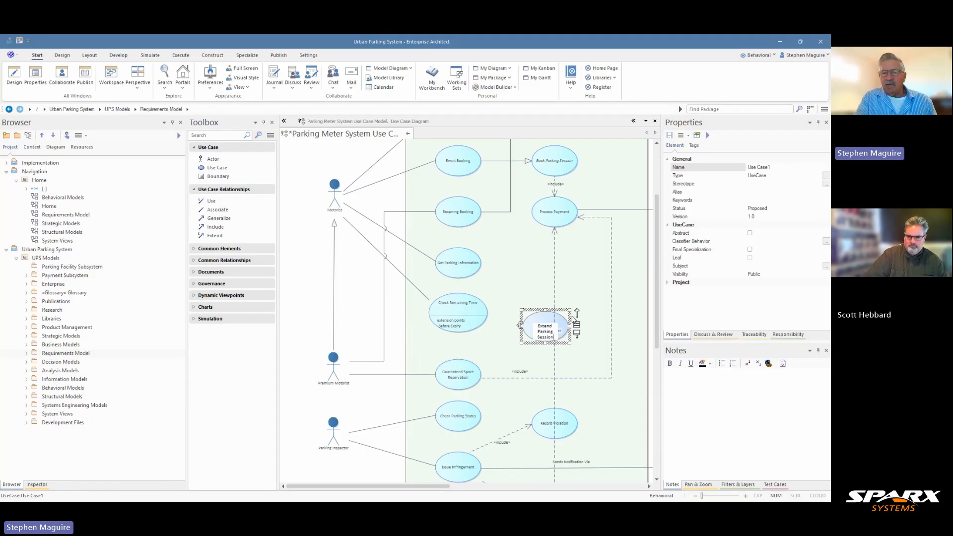
{"action": "left_click", "coordinate": [633, 292]}
{"action": "left_click_drag", "start_coordinate": [544, 320], "coordinate": [526, 310]}
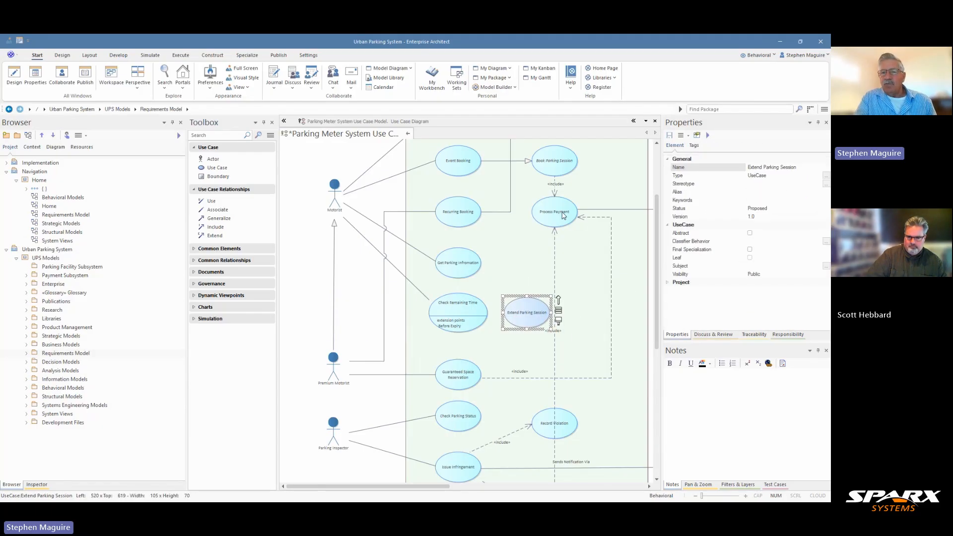
Move the Process Payment and Extend Parking Session use cases further right, widening the gap beside Check Remaining Time.
{"action": "left_click_drag", "start_coordinate": [564, 215], "coordinate": [593, 215]}
{"action": "left_click_drag", "start_coordinate": [530, 312], "coordinate": [536, 313]}
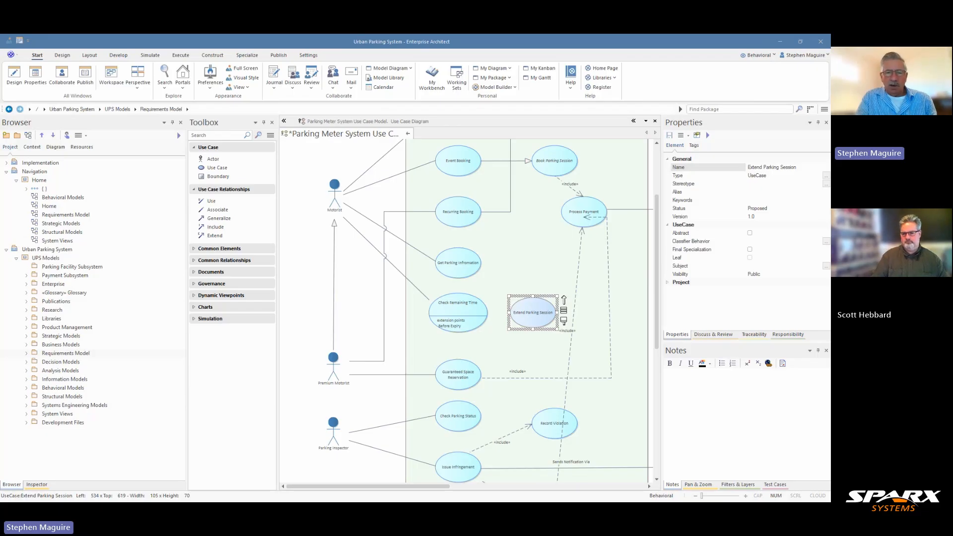
Write notes for Extend Parking Session saying a Motorist can prolong the reservation beyond the initially booked period, adding time before expiry for continuous parking access without interruption.
{"action": "left_click", "coordinate": [680, 379]}
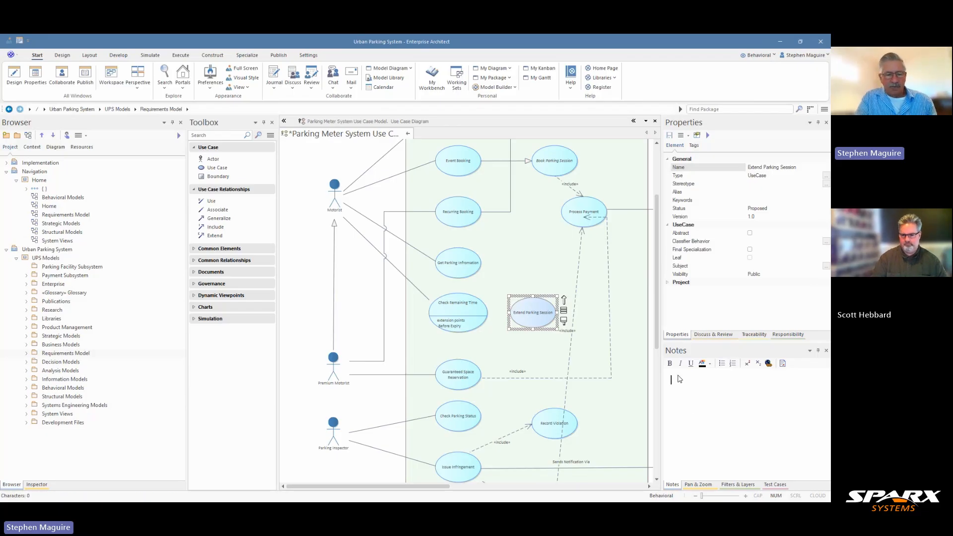
{"action": "type", "text": "Allows a Motorist to prolong their current parking reservation beyond the initially booked time period. This functionality enables motorists to add more time to their active parking session before it expires, ensuring continuous parking access without interruption."}
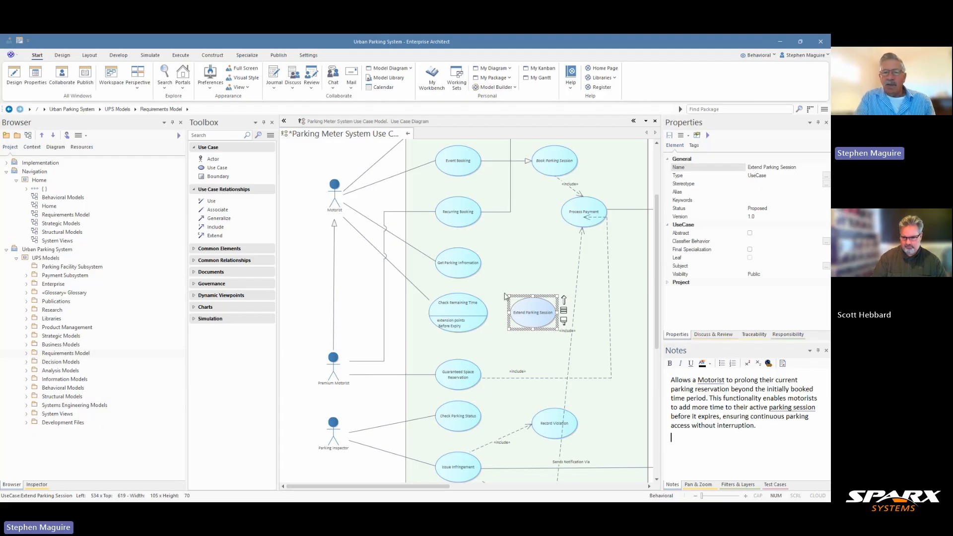
{"action": "left_click", "coordinate": [403, 305]}
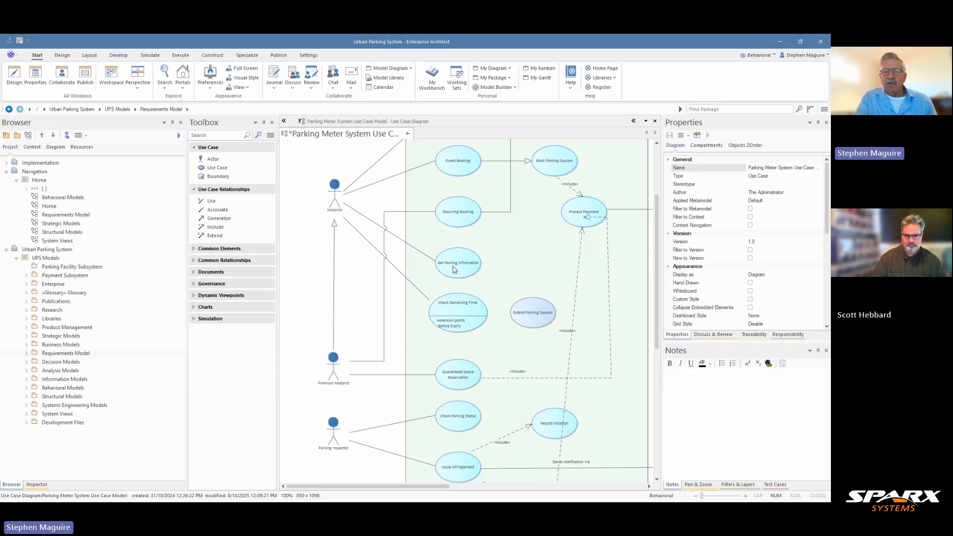
Copy the Get Parking Information use case's style onto the Extend Parking Session use case.
{"action": "left_click", "coordinate": [454, 270]}
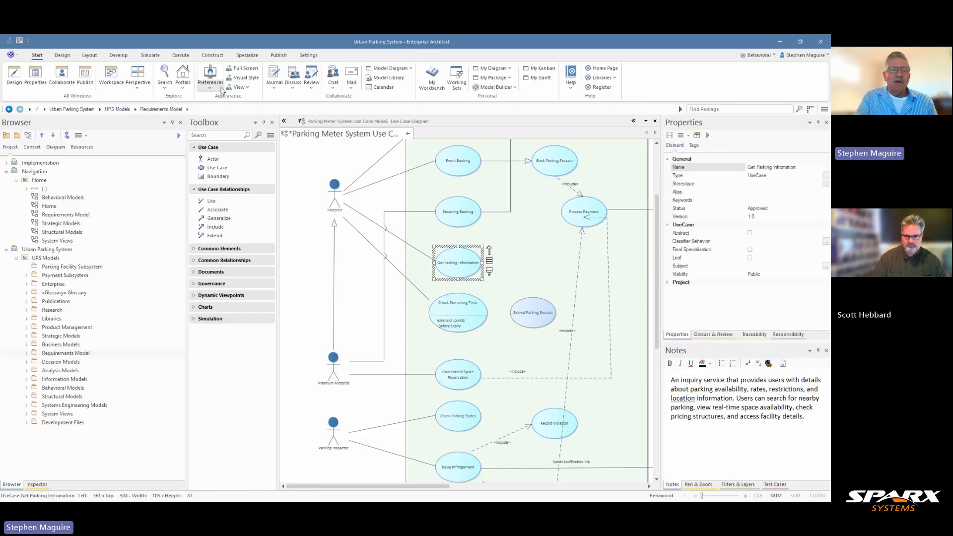
{"action": "left_click", "coordinate": [89, 55]}
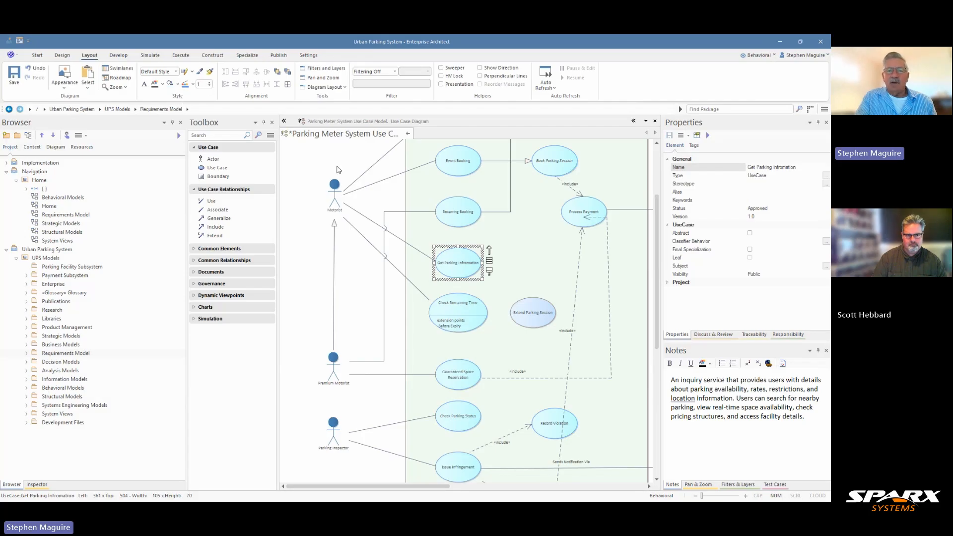
{"action": "left_click", "coordinate": [527, 312]}
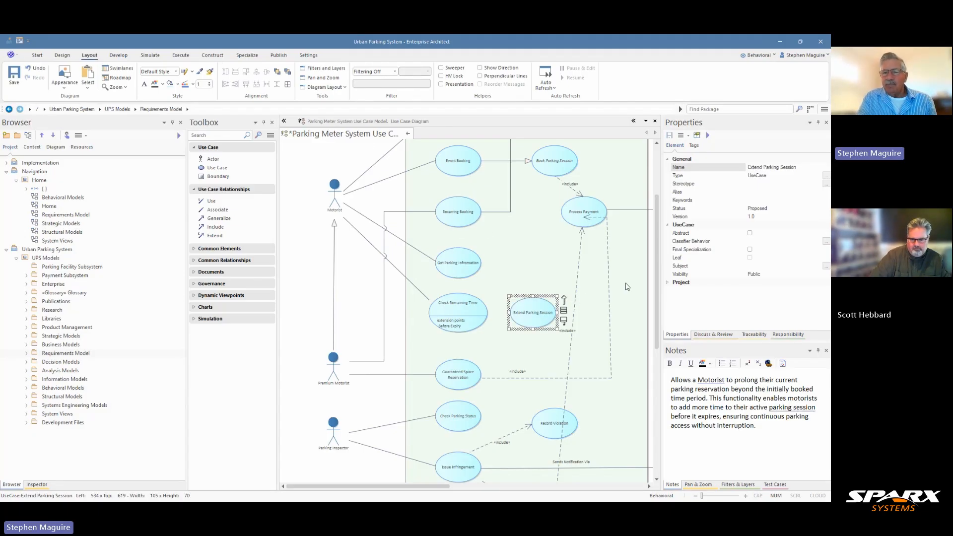
Hide the include connector running from Verify Vehicle Registration to Process Payment in the diagram, without deleting it from the model.
{"action": "scroll", "coordinate": [627, 287], "scroll_direction": "down", "scroll_amount": 3}
{"action": "left_click", "coordinate": [574, 298]}
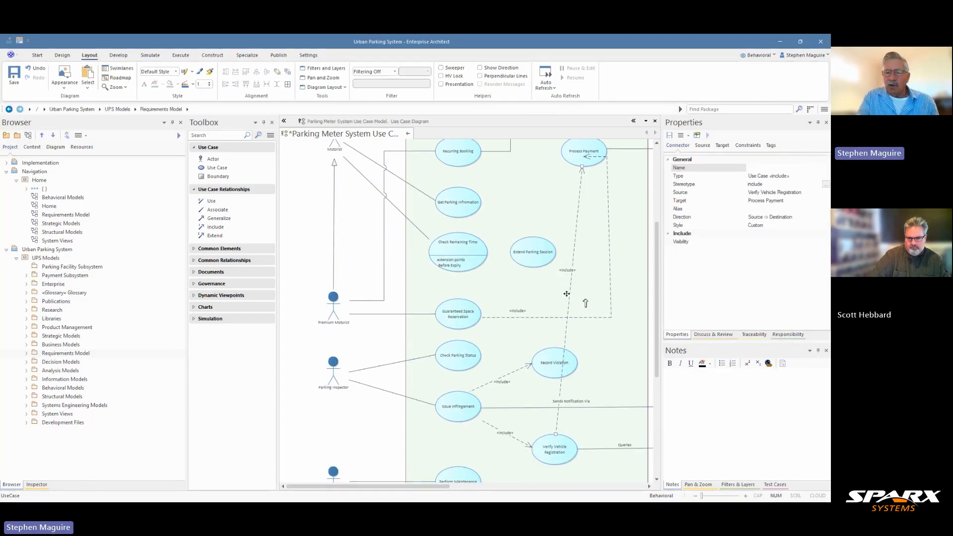
{"action": "key", "text": "Delete"}
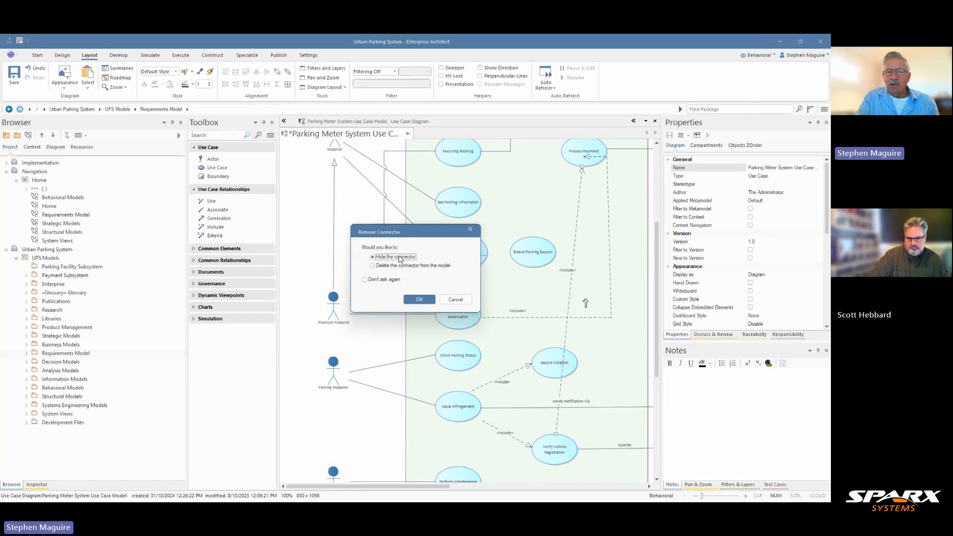
{"action": "left_click", "coordinate": [420, 300]}
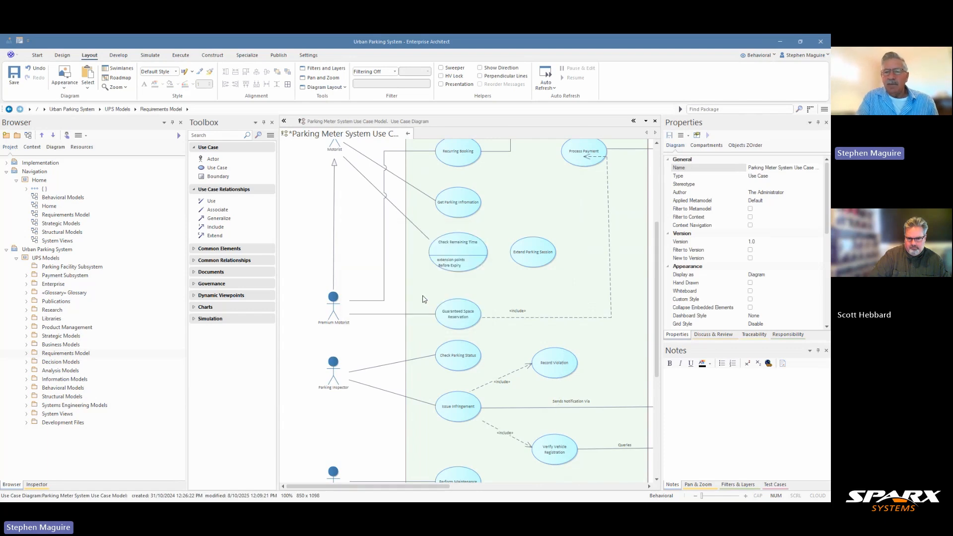
Shift Extend Parking Session slightly right and create an Extend relationship from it to Check Remaining Time.
{"action": "left_click", "coordinate": [534, 257]}
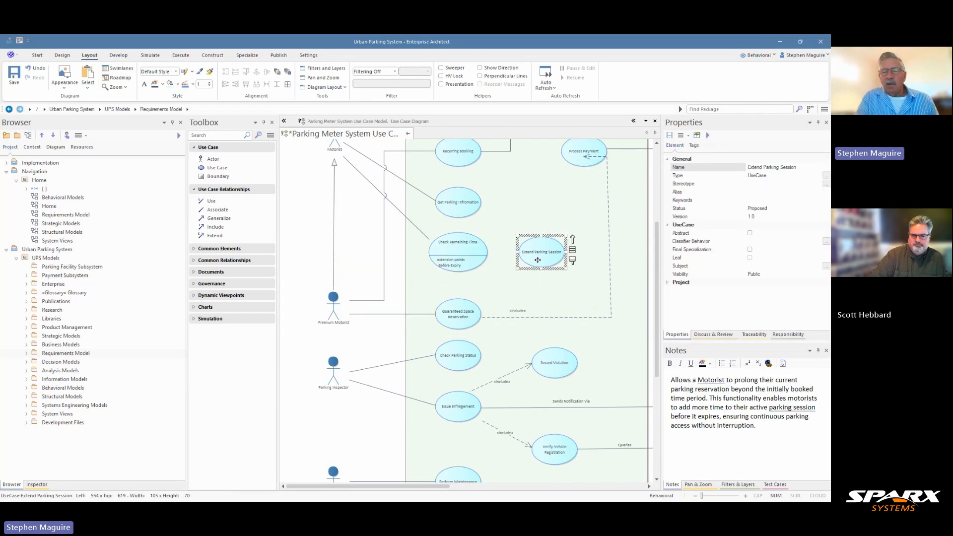
{"action": "left_click_drag", "start_coordinate": [574, 242], "coordinate": [484, 254]}
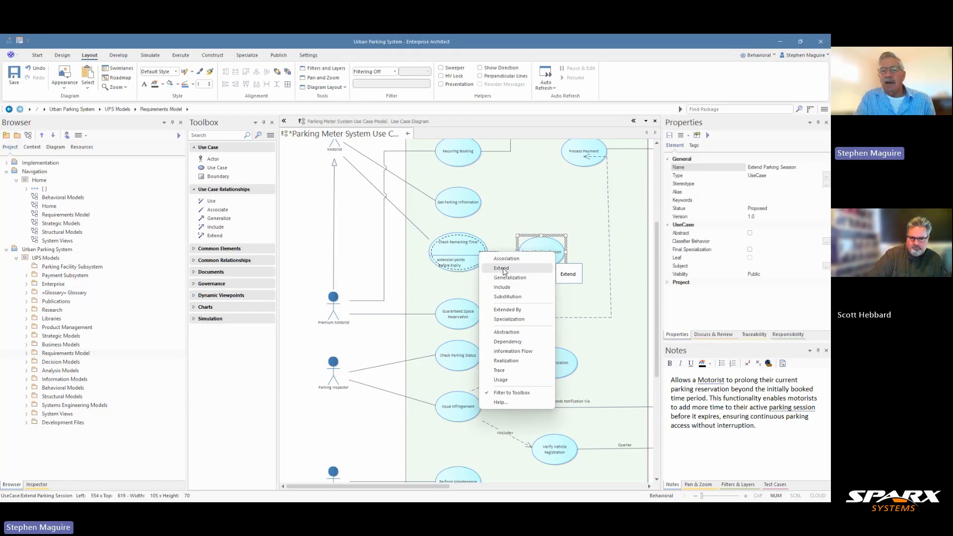
{"action": "left_click", "coordinate": [502, 269]}
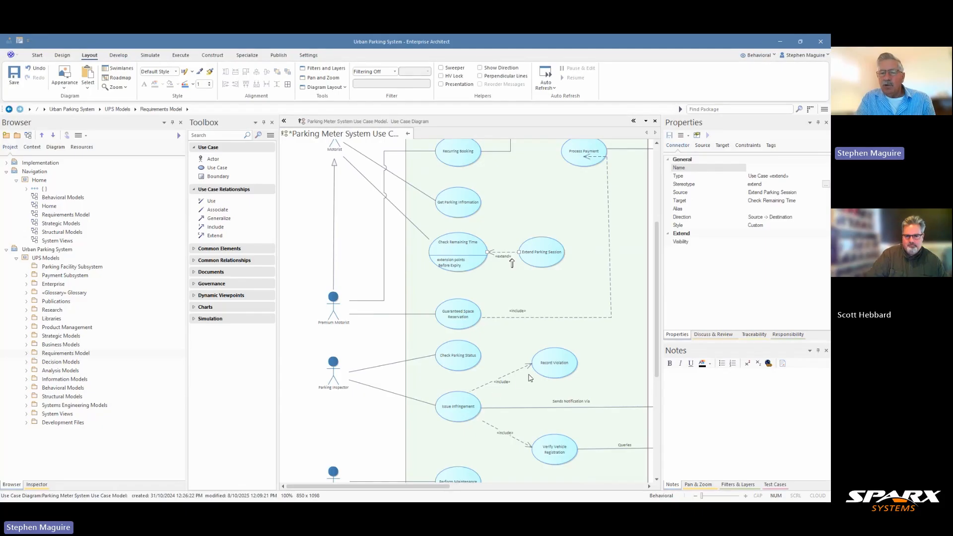
Move Extend Parking Session right to a left position of 584, in line with the Record Violation use case.
{"action": "left_click", "coordinate": [461, 408]}
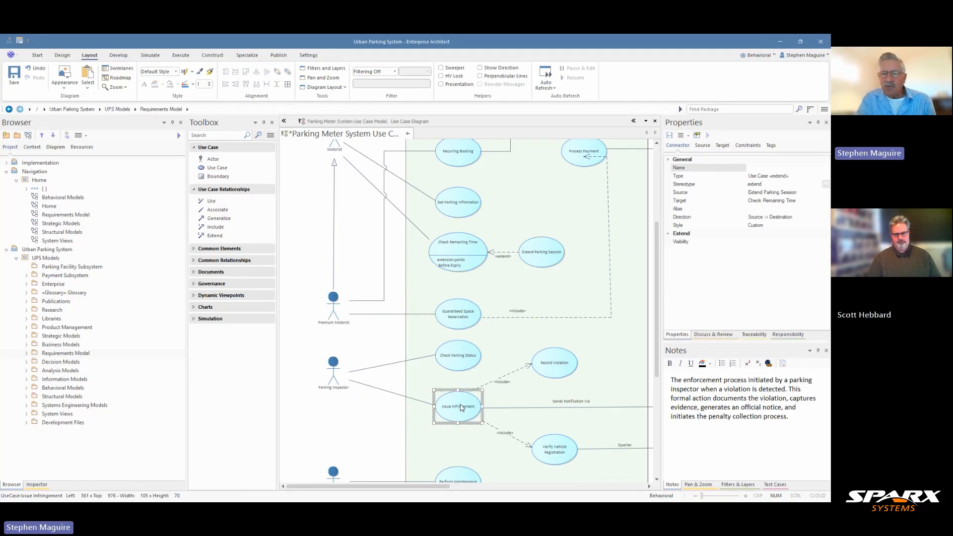
{"action": "left_click", "coordinate": [556, 370]}
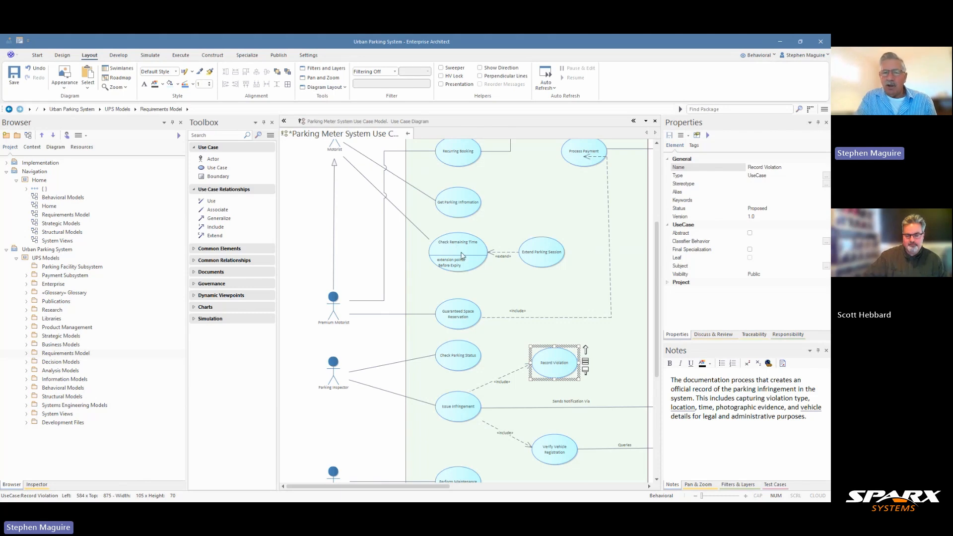
{"action": "left_click", "coordinate": [547, 258]}
{"action": "left_click_drag", "start_coordinate": [546, 258], "coordinate": [557, 258]}
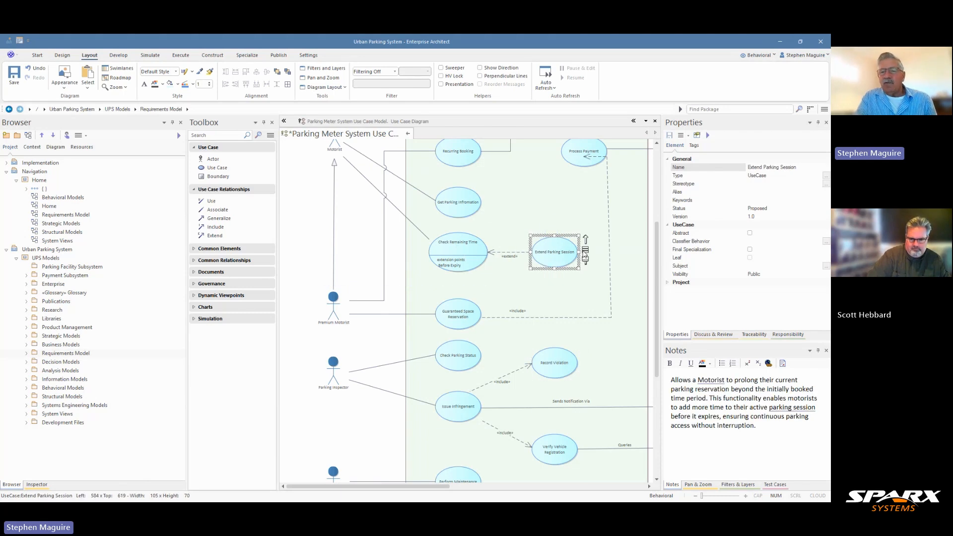
{"action": "left_click", "coordinate": [497, 278]}
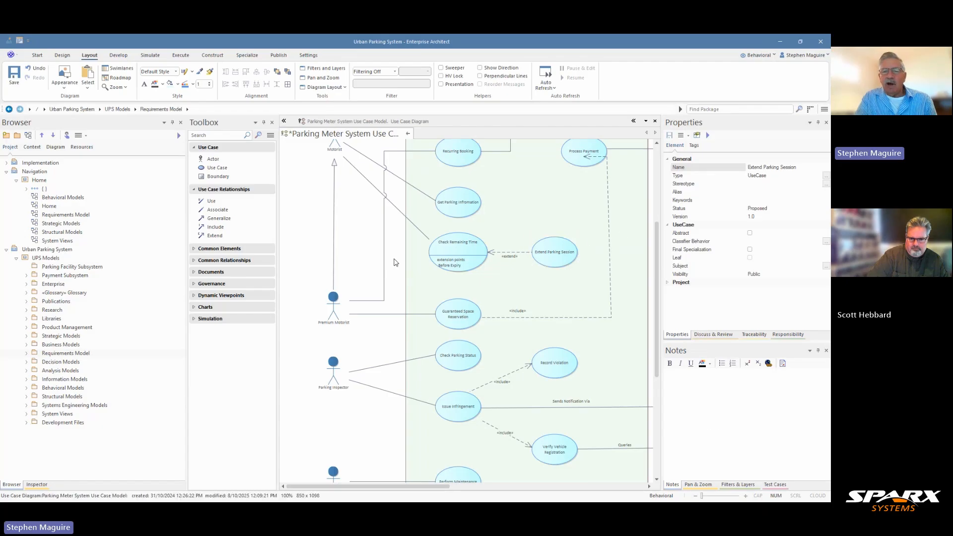
Assign the "Before Expiry" extension point to the extend connector between Extend Parking Session and Check Remaining Time.
{"action": "left_click", "coordinate": [506, 254]}
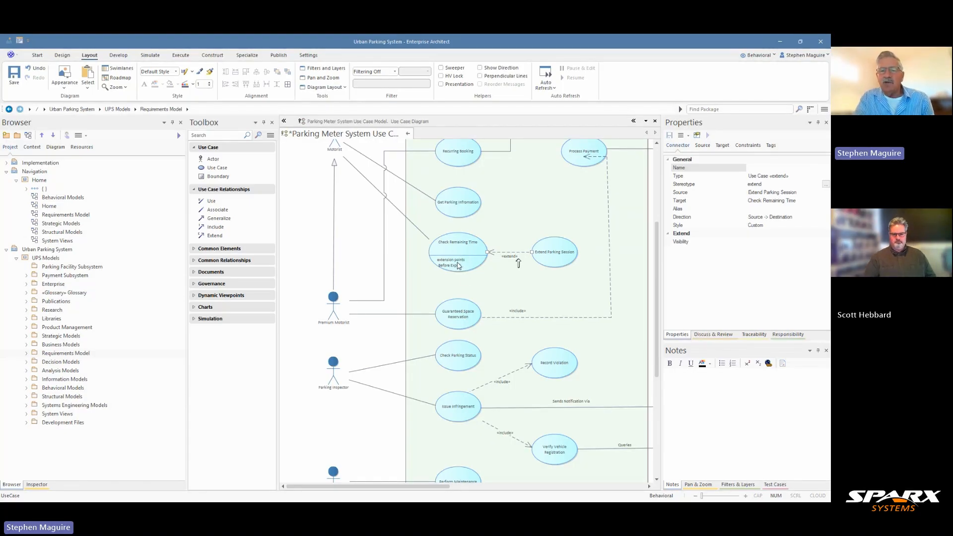
{"action": "right_click", "coordinate": [509, 255]}
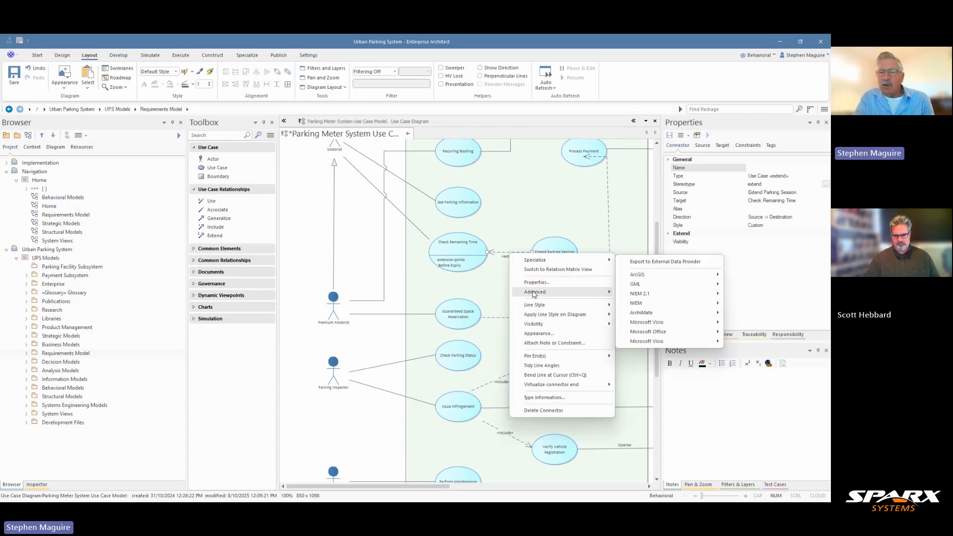
{"action": "mouse_move", "coordinate": [535, 293]}
{"action": "mouse_move", "coordinate": [646, 304]}
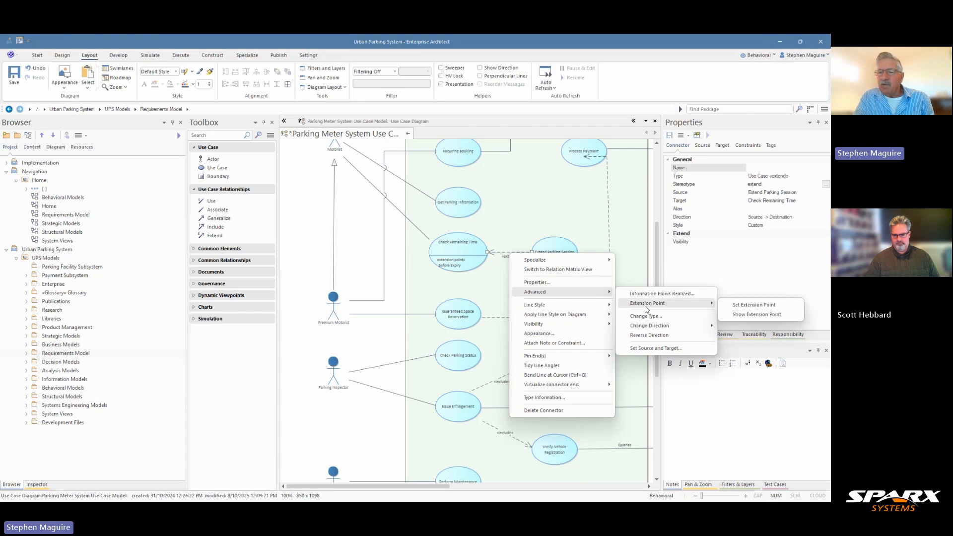
{"action": "left_click", "coordinate": [753, 305]}
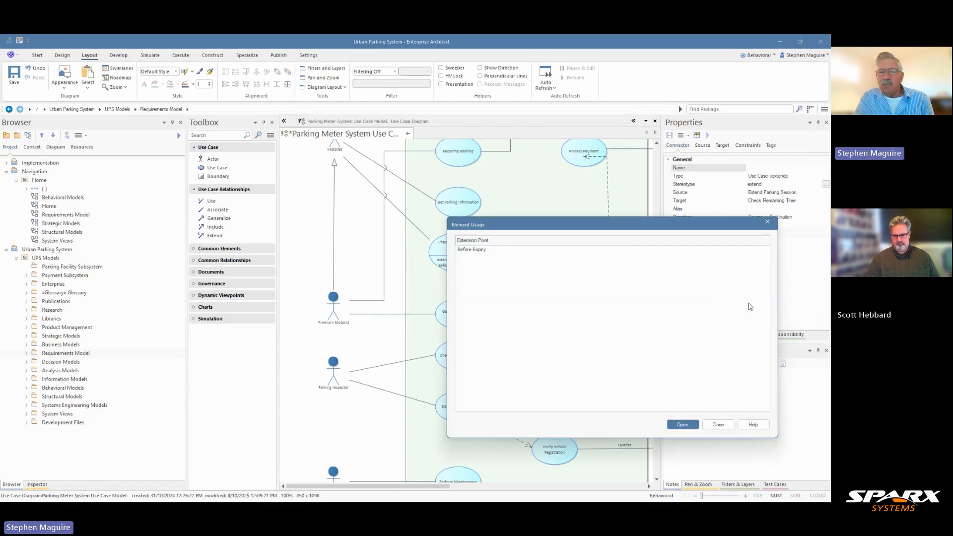
{"action": "left_click", "coordinate": [478, 255]}
{"action": "left_click", "coordinate": [684, 425]}
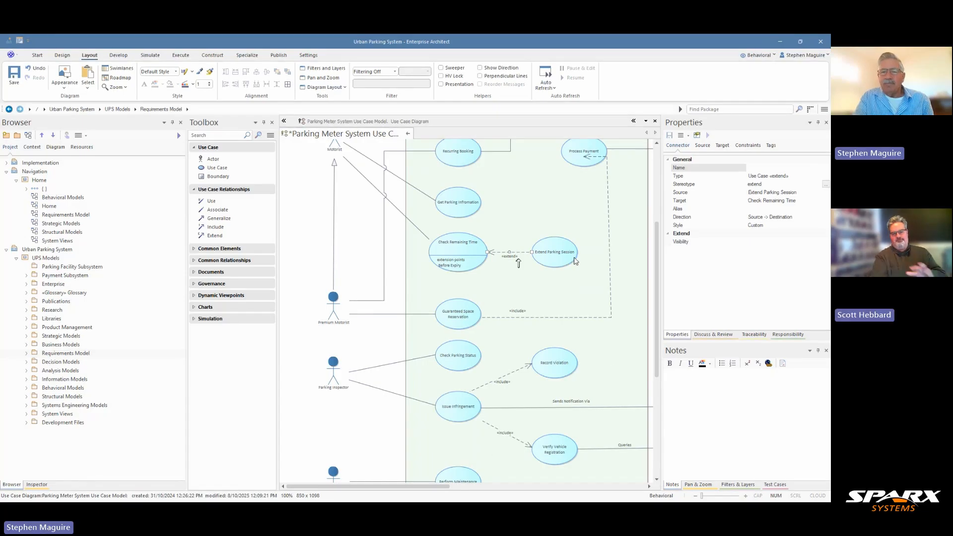
{"action": "left_click", "coordinate": [392, 253]}
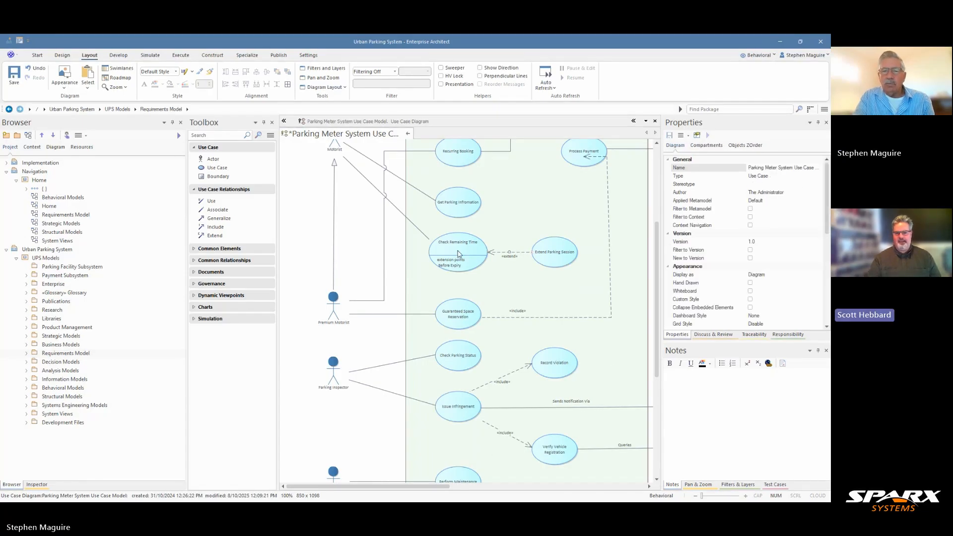
Save the changes to the Parking Meter System Use Case Model diagram.
{"action": "left_click", "coordinate": [509, 254]}
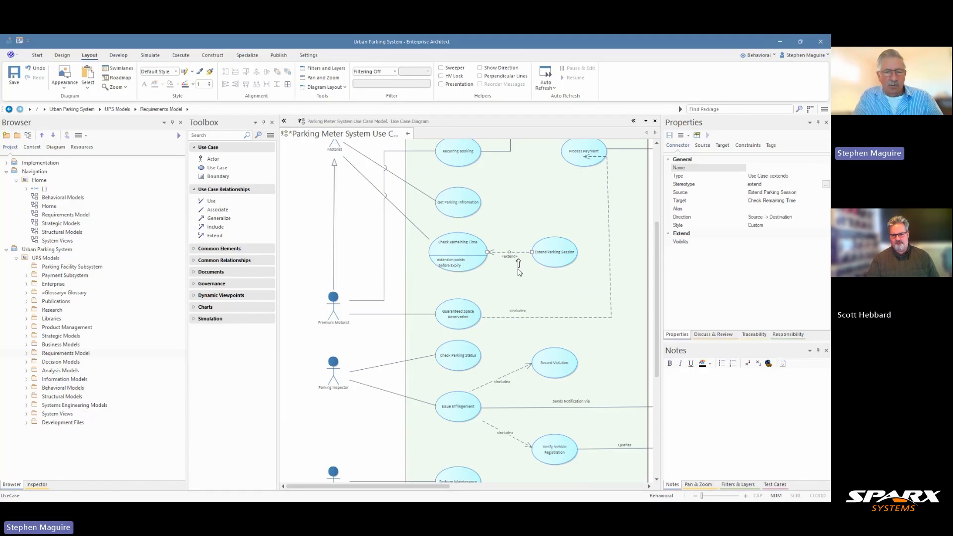
{"action": "right_click", "coordinate": [372, 134]}
{"action": "left_click", "coordinate": [410, 159]}
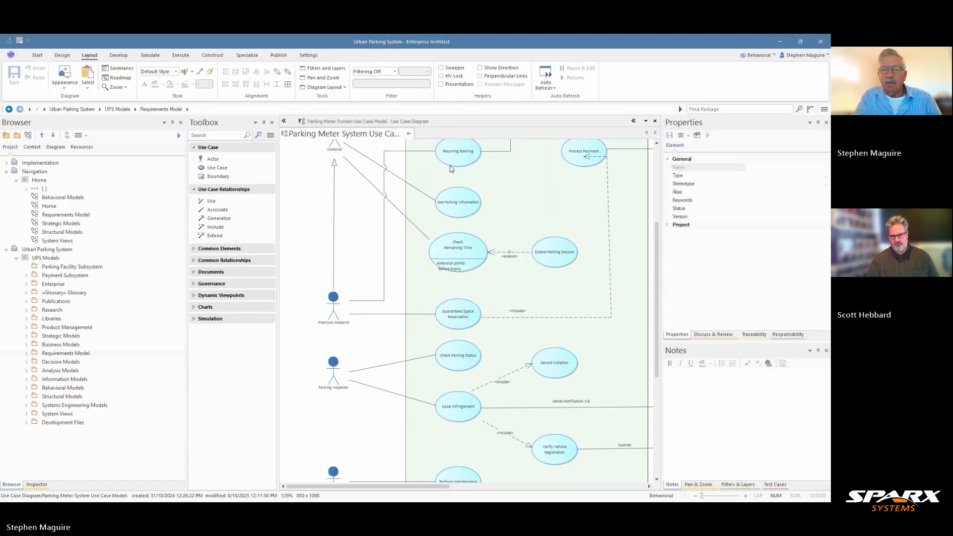
Reroute the include connector from Guaranteed Space Reservation so it rises vertically into the underside of Process Payment.
{"action": "scroll", "coordinate": [656, 263], "scroll_direction": "up", "scroll_amount": 1}
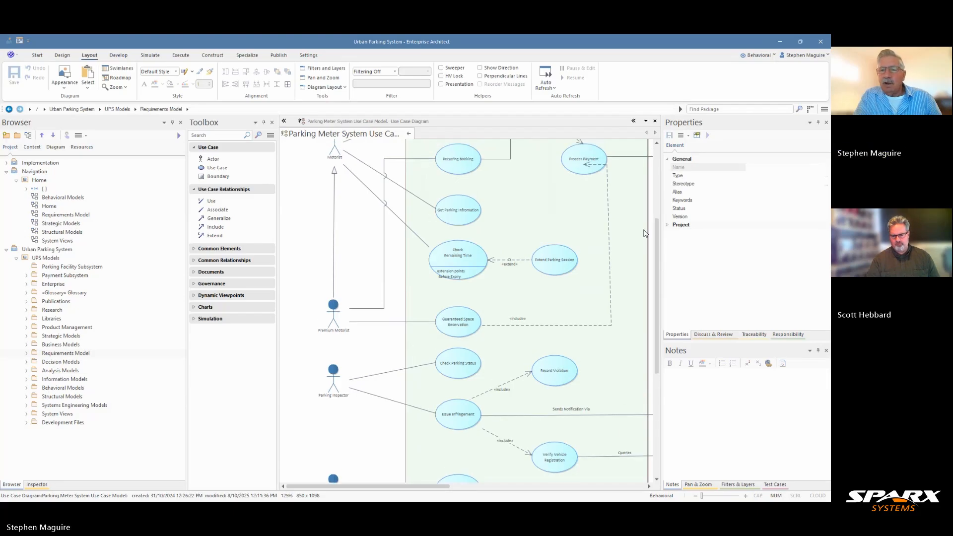
{"action": "left_click", "coordinate": [610, 255]}
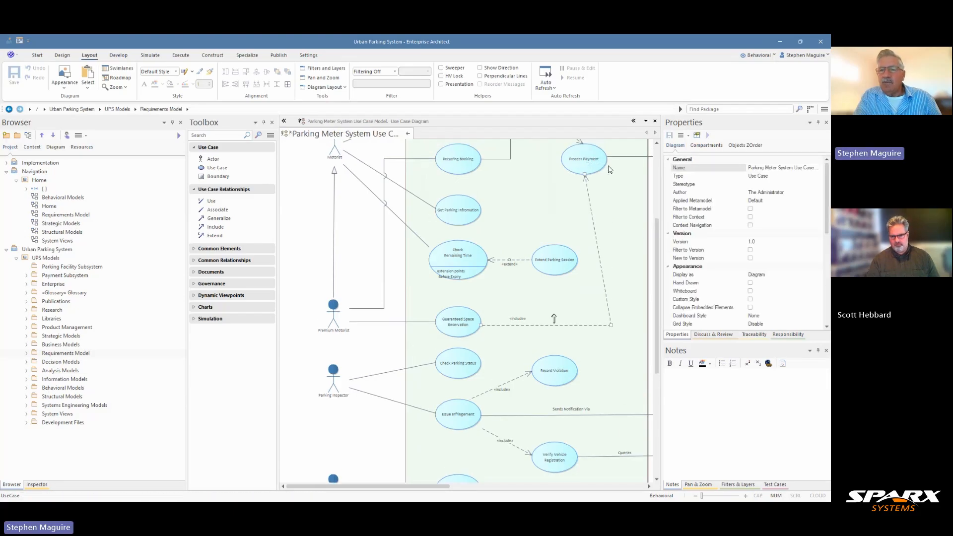
{"action": "left_click_drag", "start_coordinate": [611, 326], "coordinate": [584, 327]}
{"action": "left_click", "coordinate": [588, 332]}
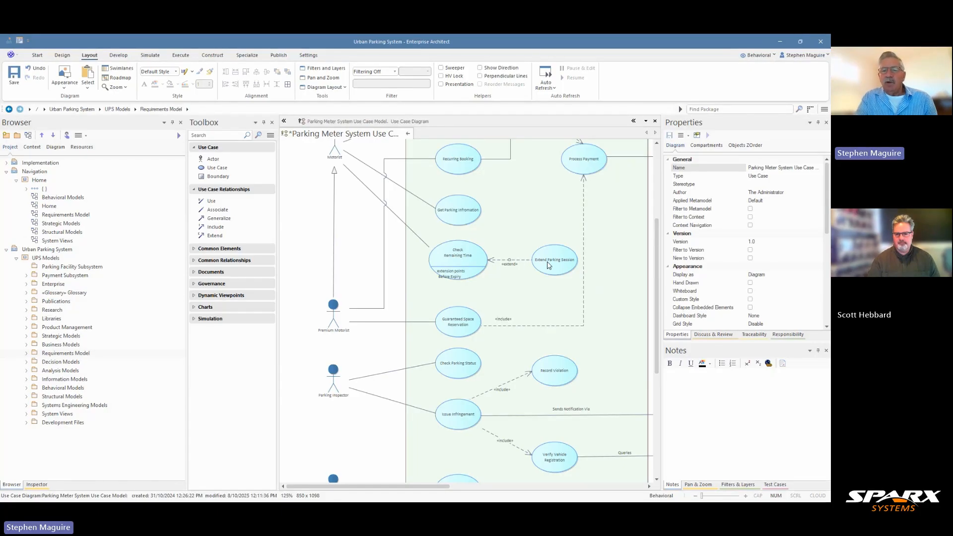
Open the structured scenario editor for the Extend Parking Session use case, ready at step 1 of the Basic Path.
{"action": "left_click", "coordinate": [547, 262]}
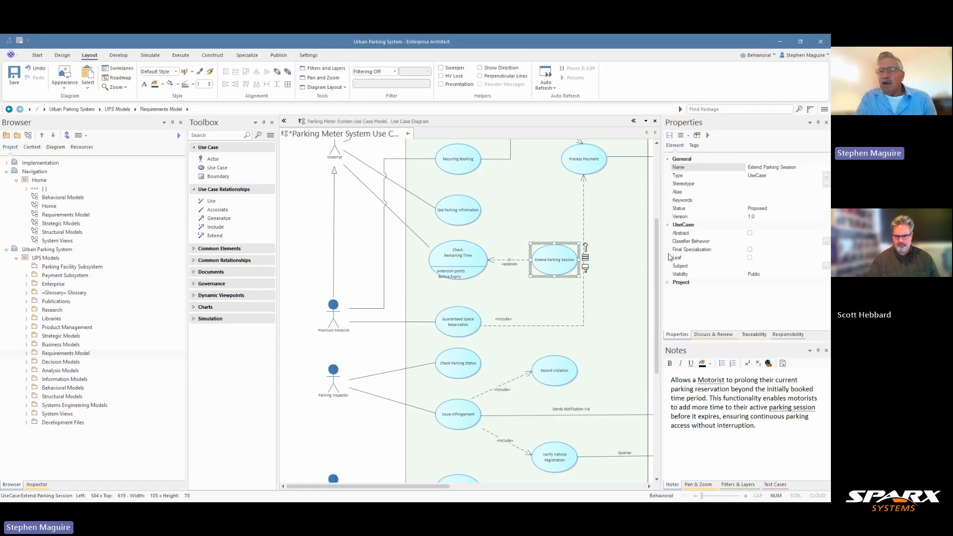
{"action": "left_click", "coordinate": [790, 336]}
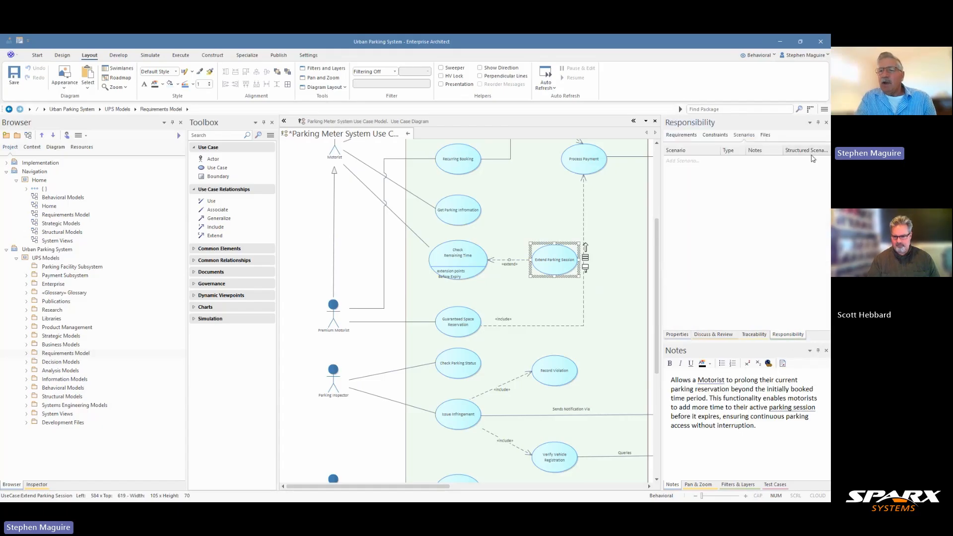
{"action": "left_click", "coordinate": [692, 161]}
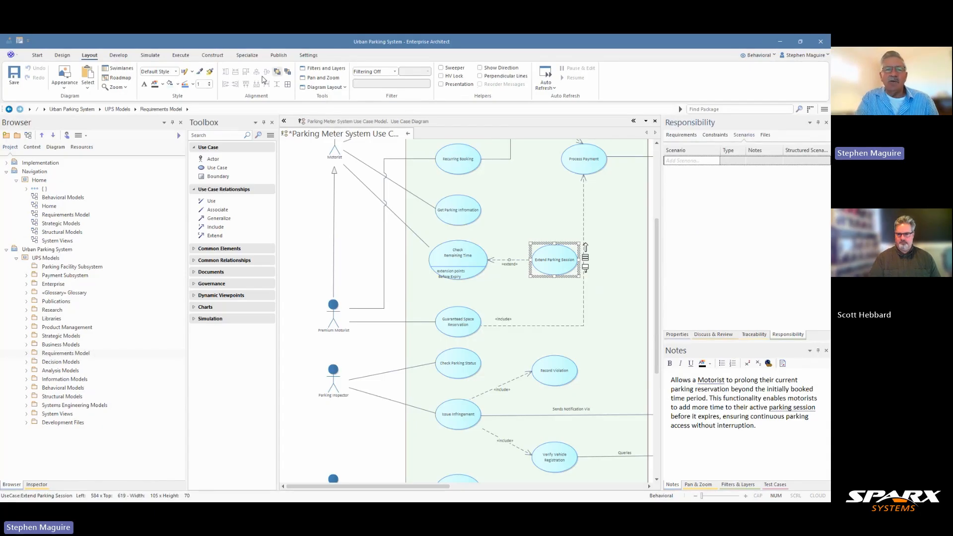
{"action": "left_click", "coordinate": [63, 56]}
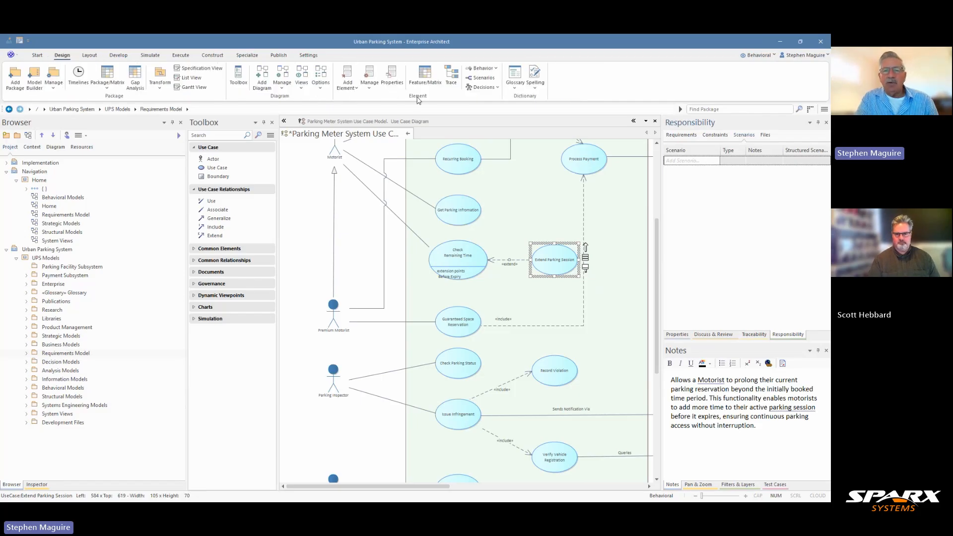
{"action": "left_click", "coordinate": [484, 79]}
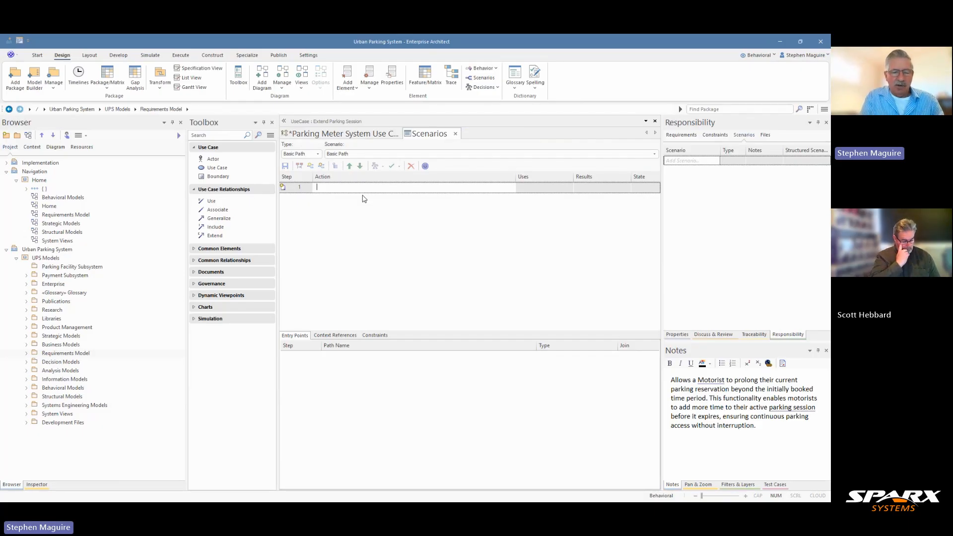
Enter "The motorist selects the extend time option." as the action for step 1 of the Basic Path.
{"action": "type", "text": "he mo"}
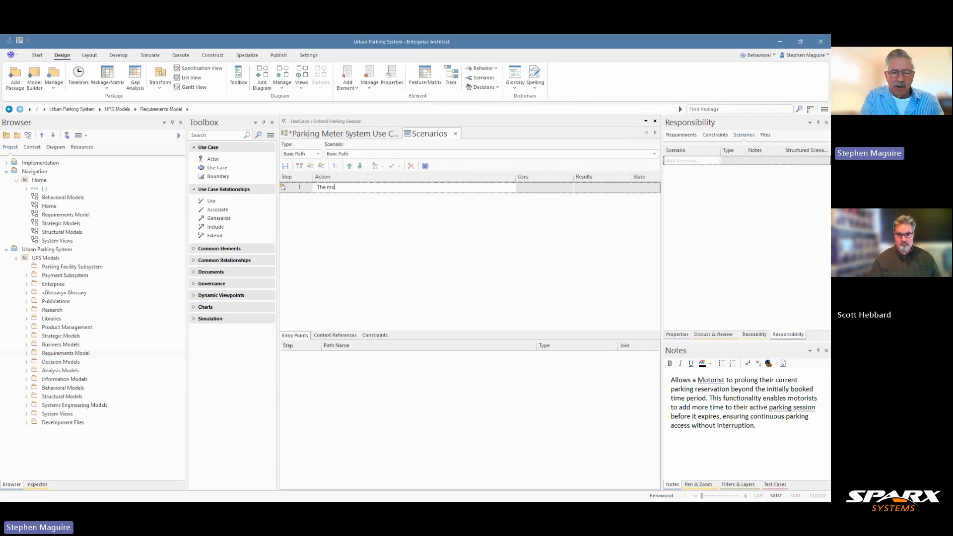
{"action": "type", "text": "torist de"}
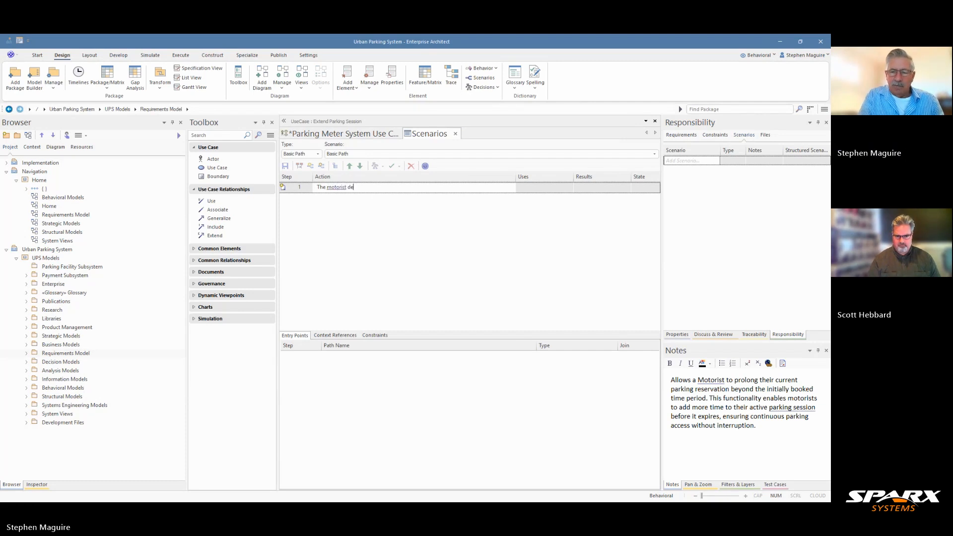
{"action": "key", "text": "BackSpace"}
{"action": "key", "text": "BackSpace"}
{"action": "type", "text": "sele"}
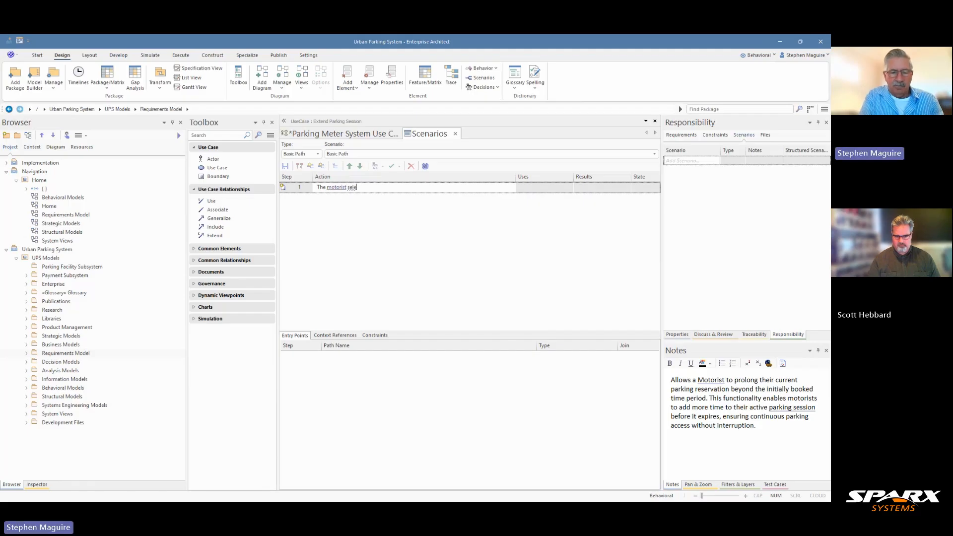
{"action": "type", "text": "cts the exten"}
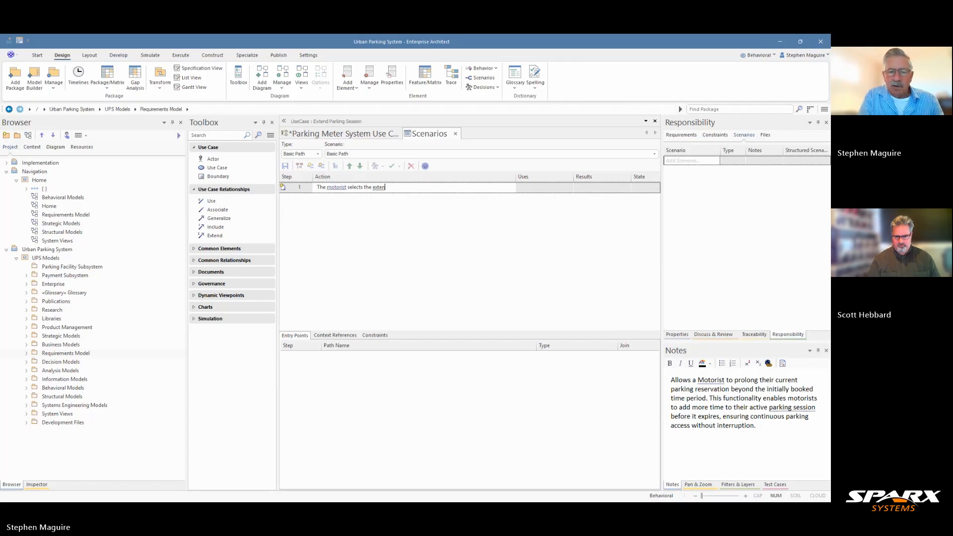
{"action": "type", "text": "sd time "}
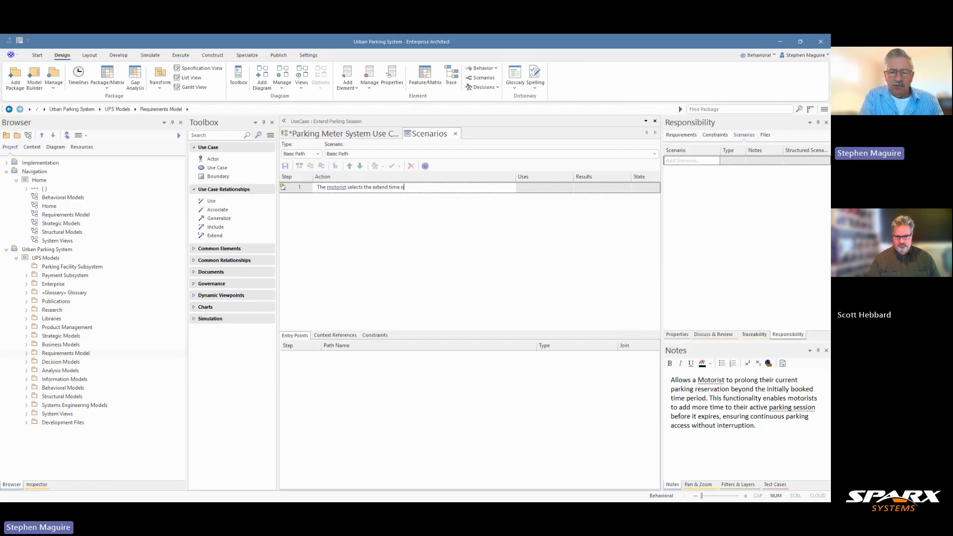
{"action": "type", "text": "option."}
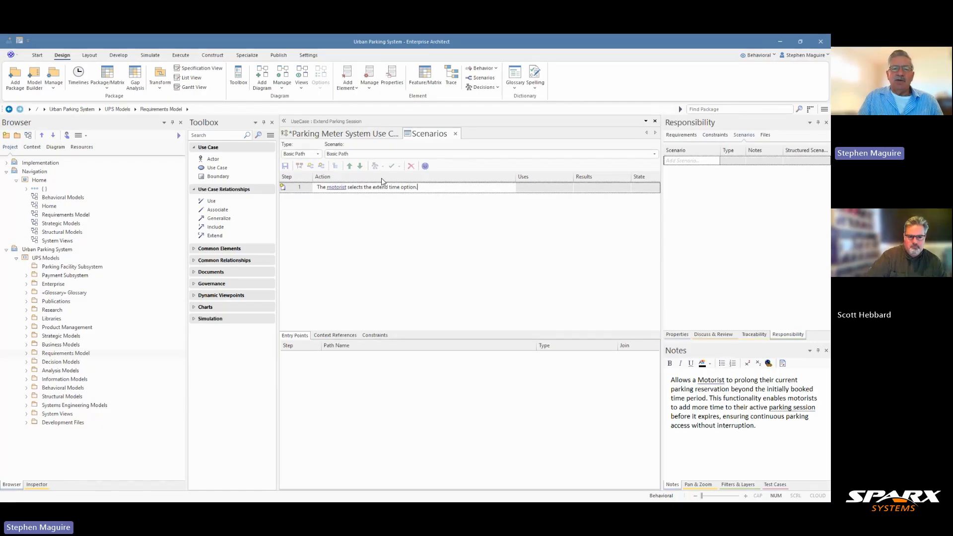
Add an Apply Discount use case above Book Parking Session, with notes describing it as an optional payment enhancement that reduces the parking fee based on eligibility criteria.
{"action": "left_click", "coordinate": [353, 134]}
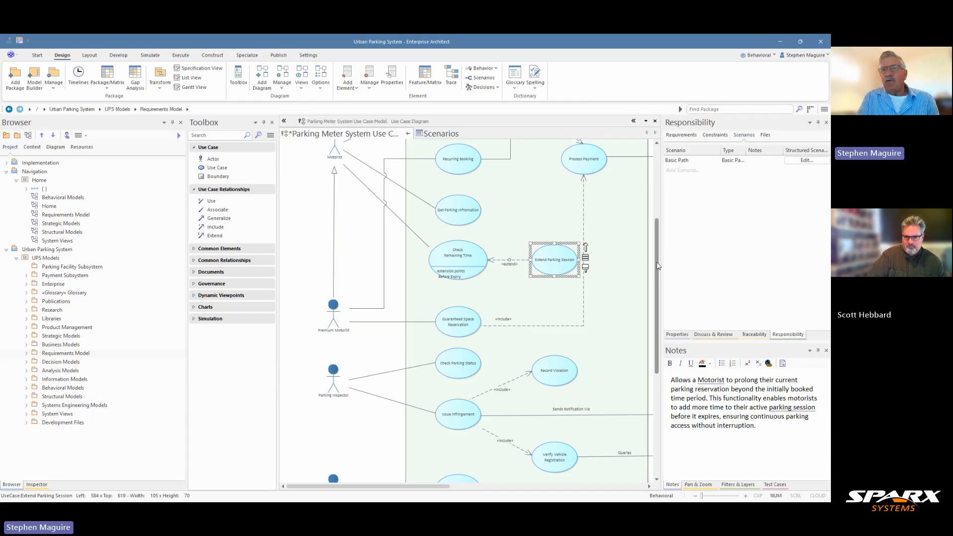
{"action": "scroll", "coordinate": [652, 243], "scroll_direction": "up", "scroll_amount": 1}
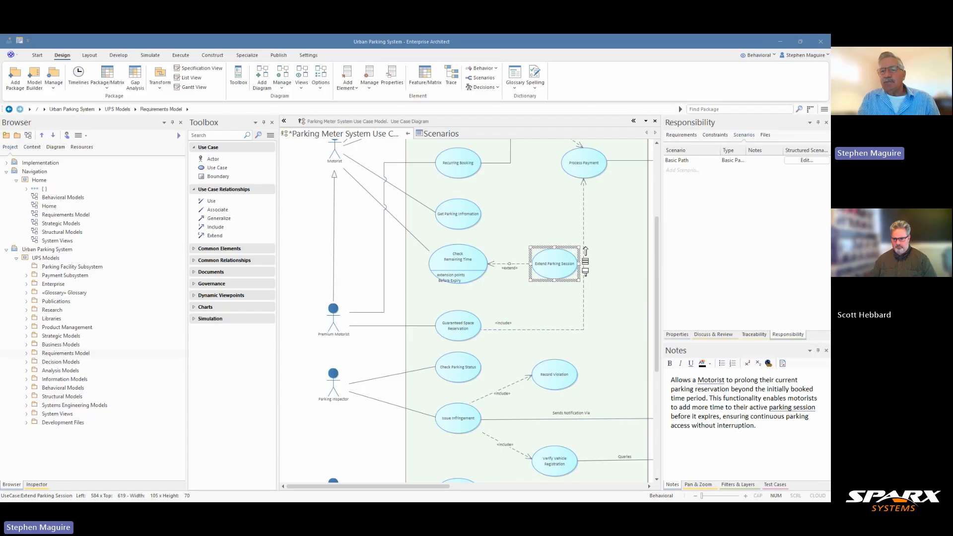
{"action": "left_click_drag", "start_coordinate": [656, 250], "coordinate": [653, 192]}
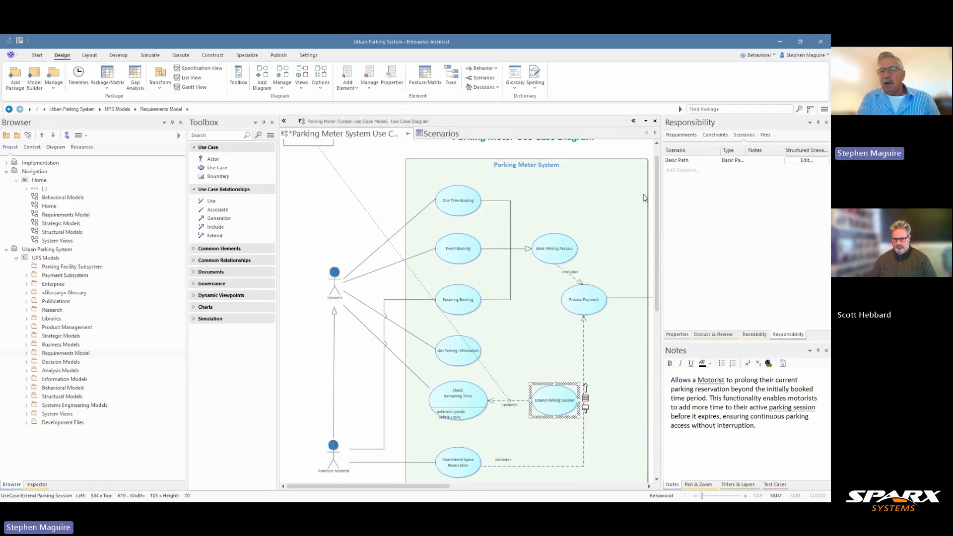
{"action": "left_click", "coordinate": [570, 252]}
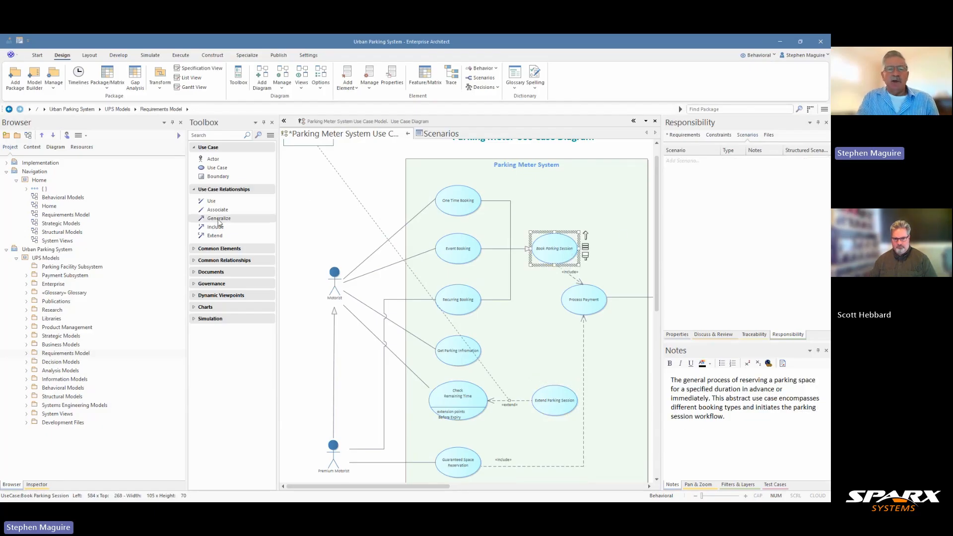
{"action": "left_click", "coordinate": [217, 168]}
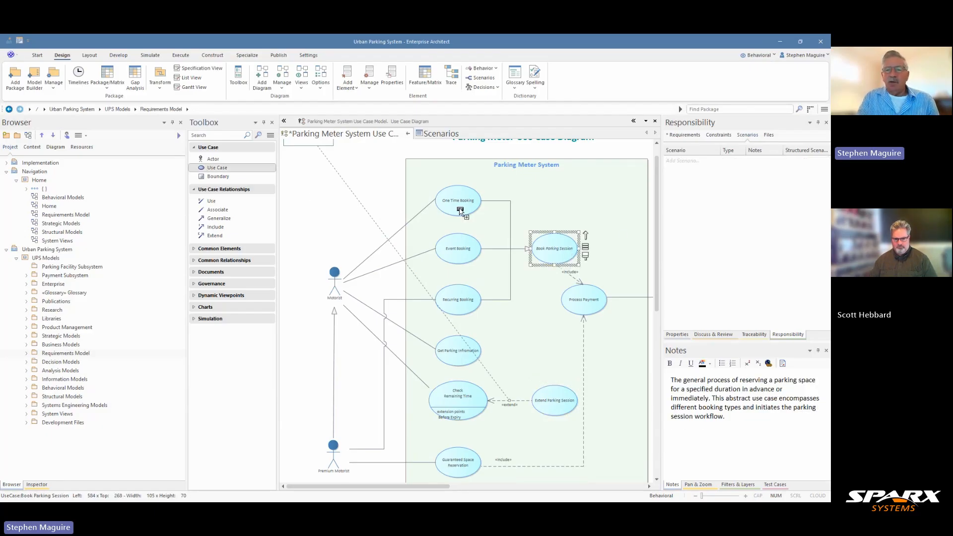
{"action": "left_click", "coordinate": [548, 193]}
{"action": "type", "text": "Appl"}
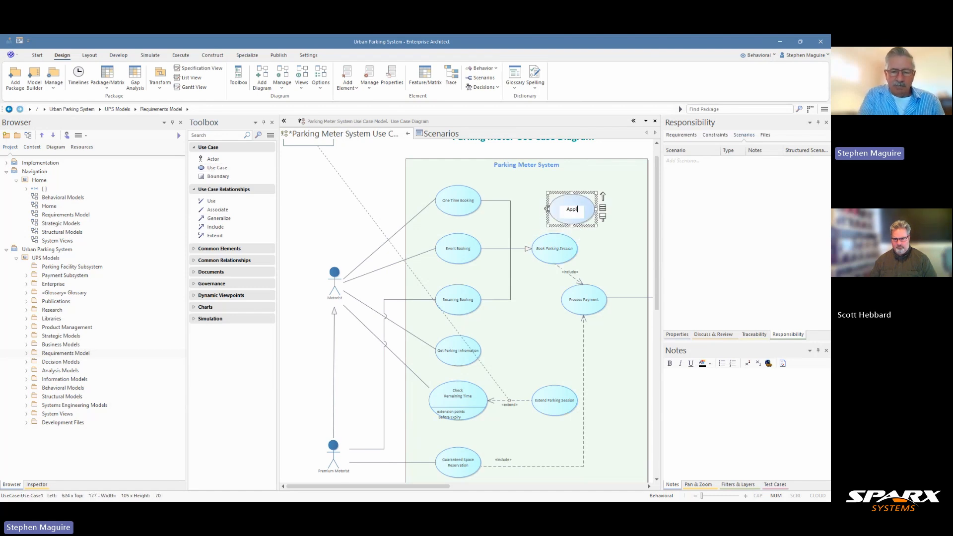
{"action": "type", "text": "y Discount"}
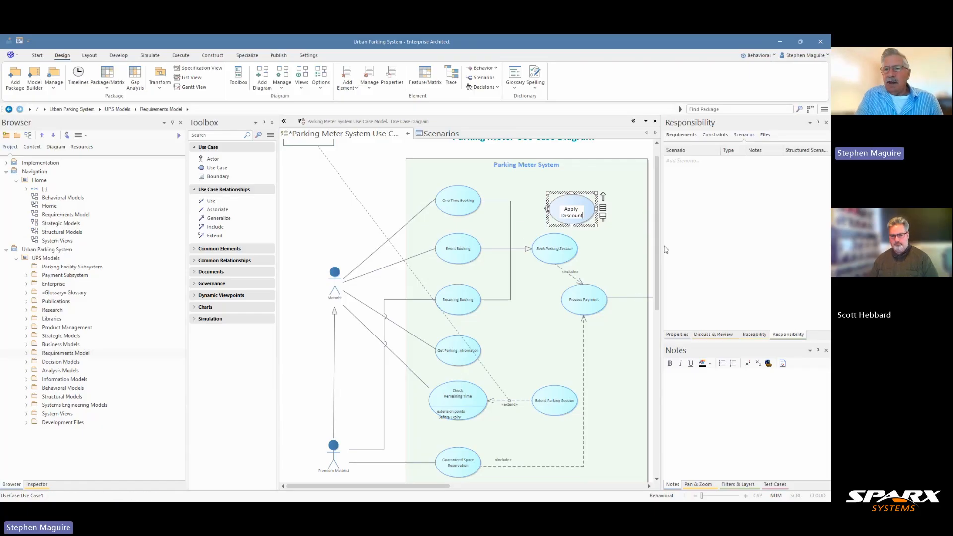
{"action": "left_click", "coordinate": [699, 392]}
{"action": "type", "text": "An optional enhancement to the payment process that reduces the parking fee based on eligibility criteria. This feature applies promotional codes, loyalty discounts, premium membership benefits, or special rate reductions automatically or upon request."}
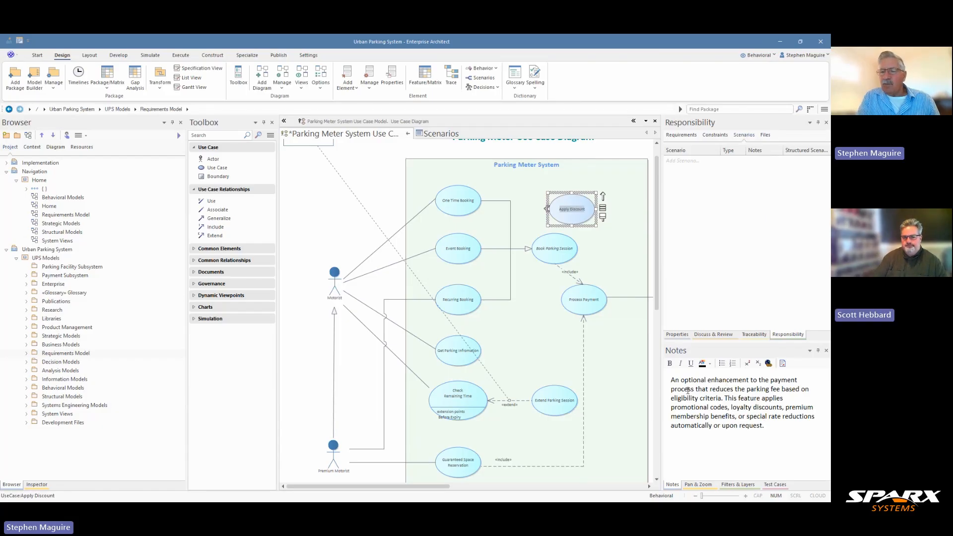
Copy the appearance of the Book Parking Session use case onto the Apply Discount use case.
{"action": "left_click", "coordinate": [551, 257]}
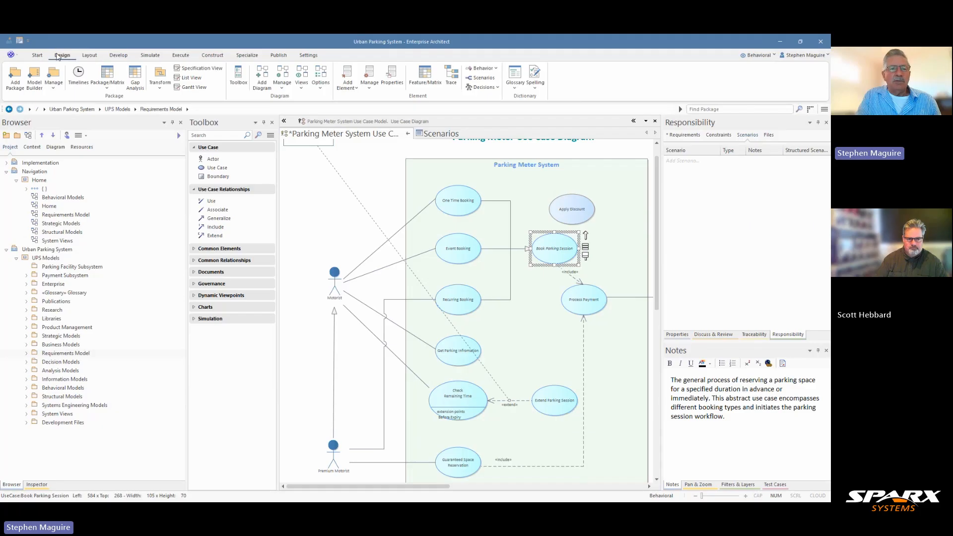
{"action": "left_click", "coordinate": [89, 55]}
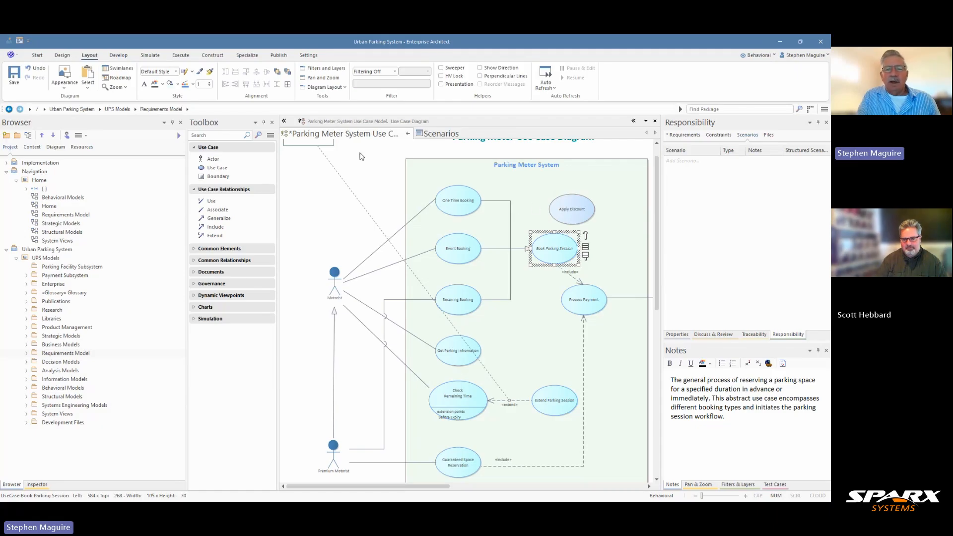
{"action": "left_click", "coordinate": [564, 208]}
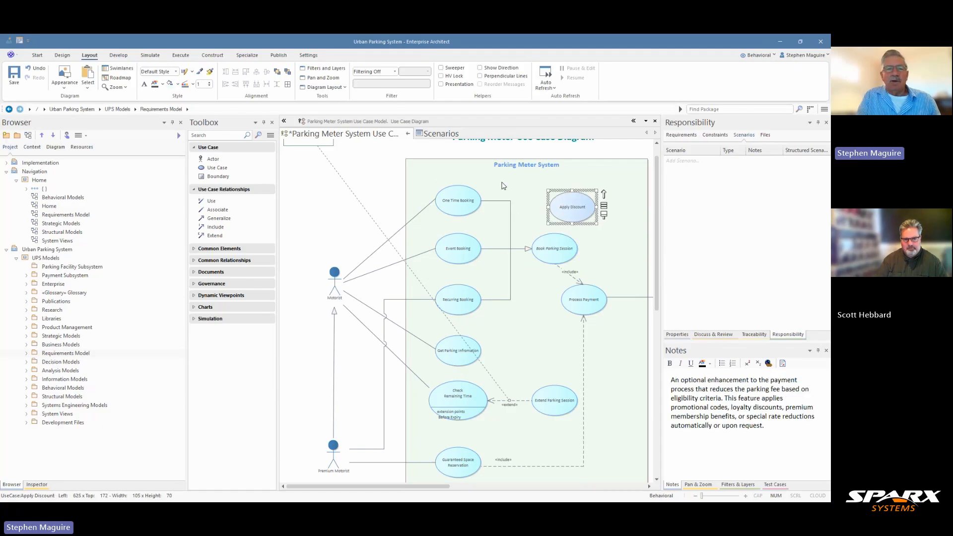
Connect Apply Discount to Book Parking Session with an Extend relationship and align Apply Discount vertically above it.
{"action": "left_click_drag", "start_coordinate": [587, 205], "coordinate": [555, 248]}
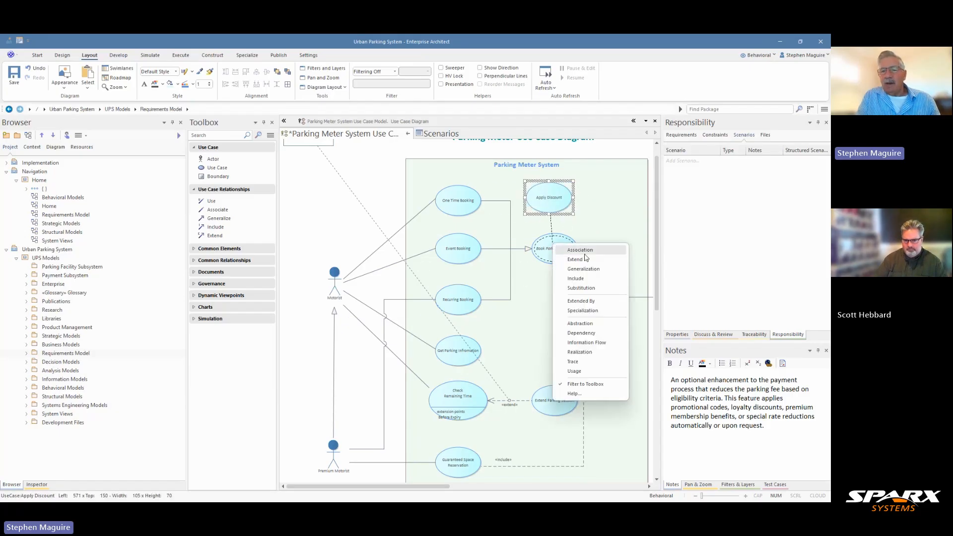
{"action": "left_click", "coordinate": [585, 258]}
{"action": "left_click", "coordinate": [555, 198]}
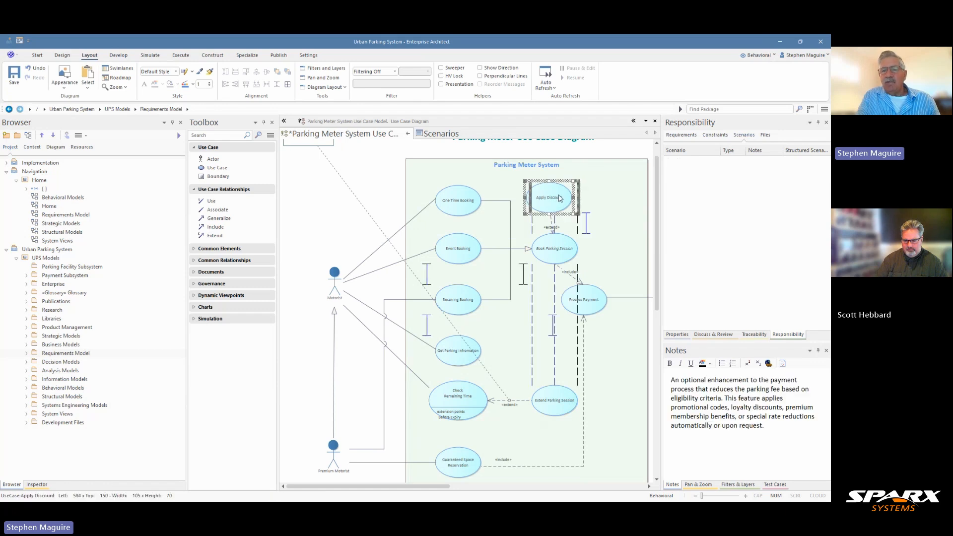
{"action": "left_click", "coordinate": [555, 228]}
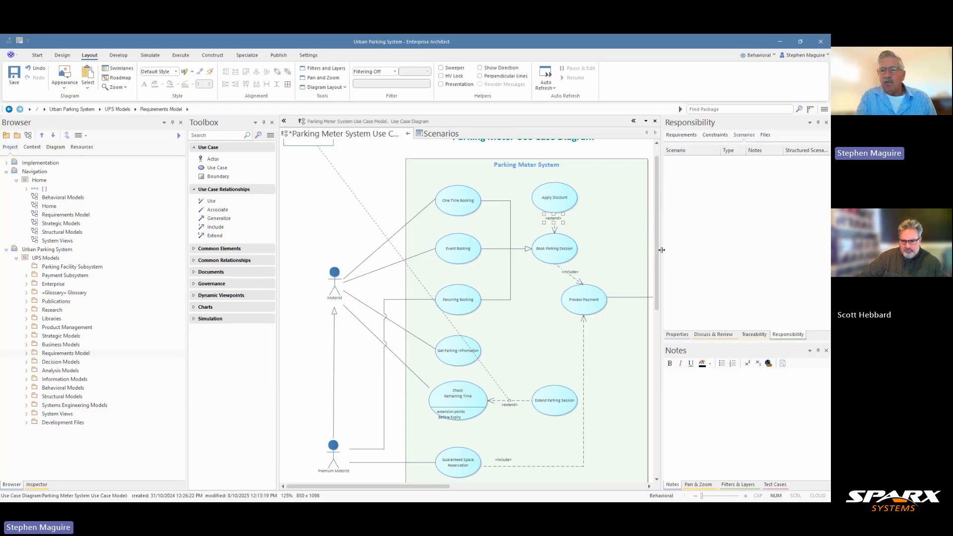
Place the "Extension Point : Before Expiry" note directly above the extend connector between Check Remaining Time and Extend Parking Session.
{"action": "left_click_drag", "start_coordinate": [661, 251], "coordinate": [694, 251]}
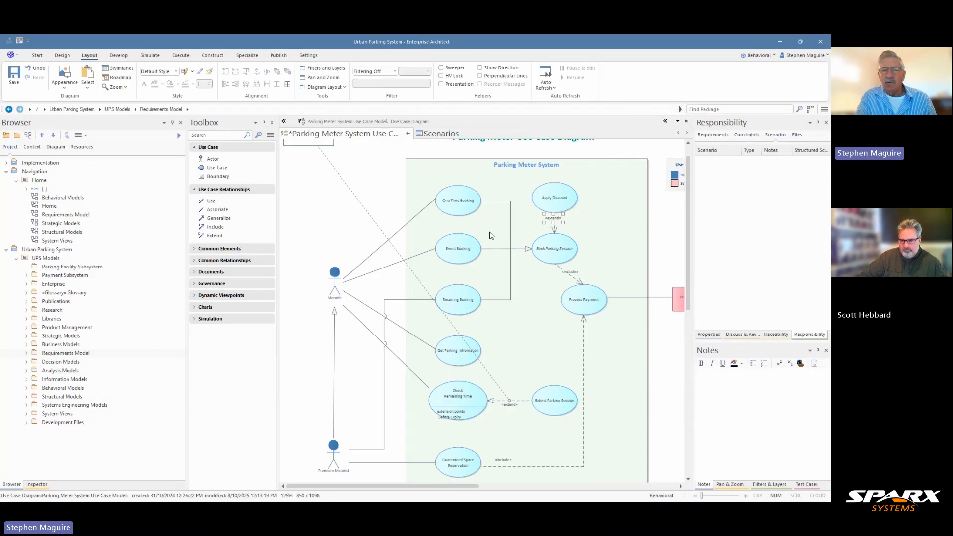
{"action": "scroll", "coordinate": [684, 242], "scroll_direction": "up", "scroll_amount": 1}
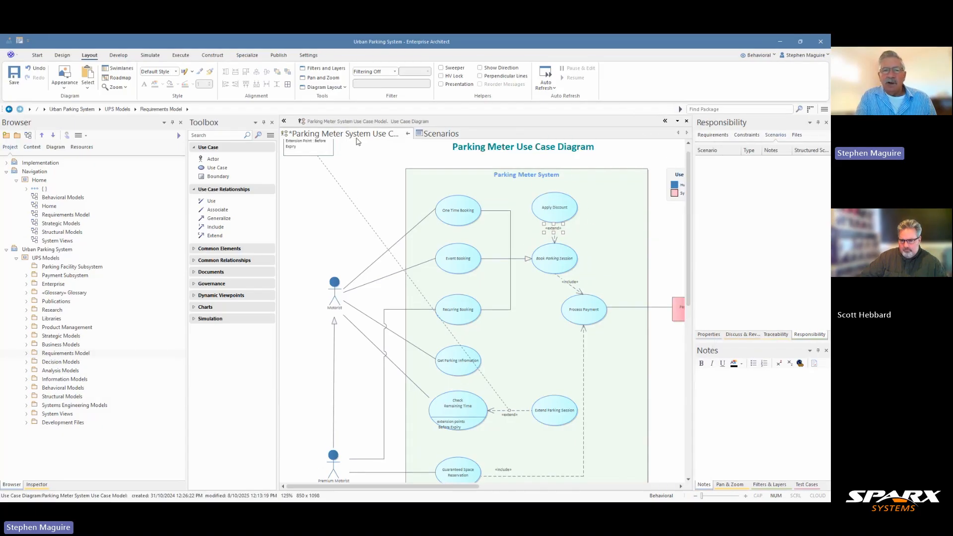
{"action": "left_click_drag", "start_coordinate": [317, 149], "coordinate": [510, 378]}
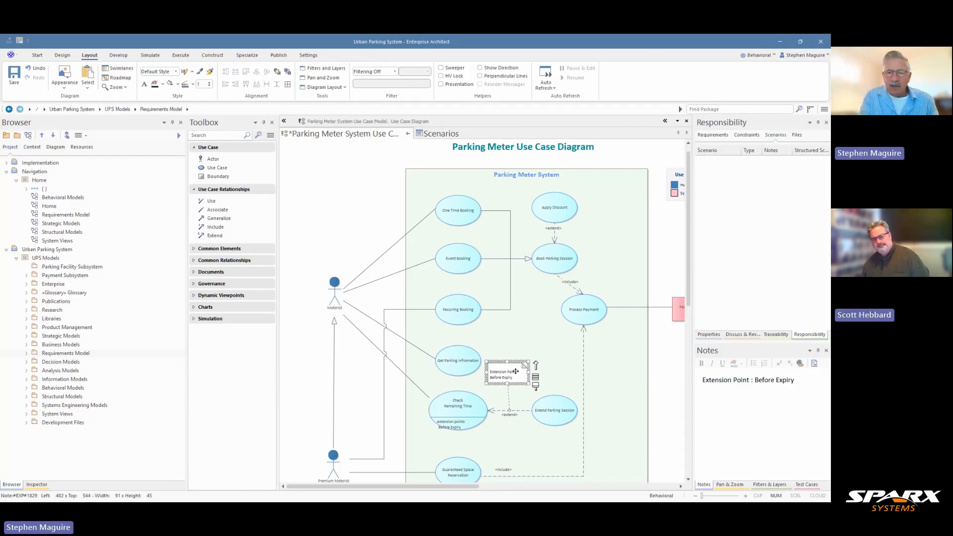
{"action": "key", "text": "shift+Right"}
{"action": "key", "text": "shift+Right"}
{"action": "key", "text": "shift+Right"}
{"action": "key", "text": "shift+Right"}
{"action": "key", "text": "shift+Right"}
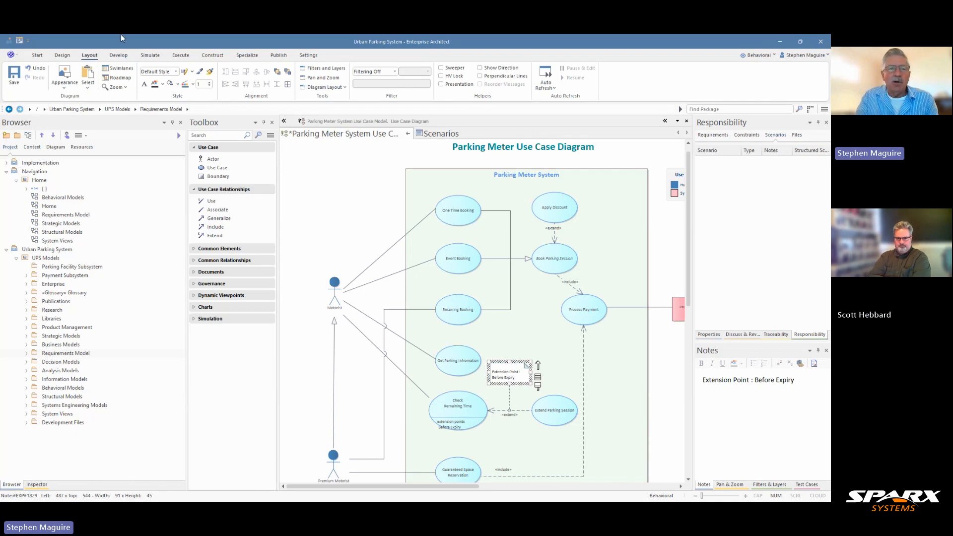
Fill the Before Expiry extension point note with a golden yellow colour and deselect it.
{"action": "left_click", "coordinate": [178, 85]}
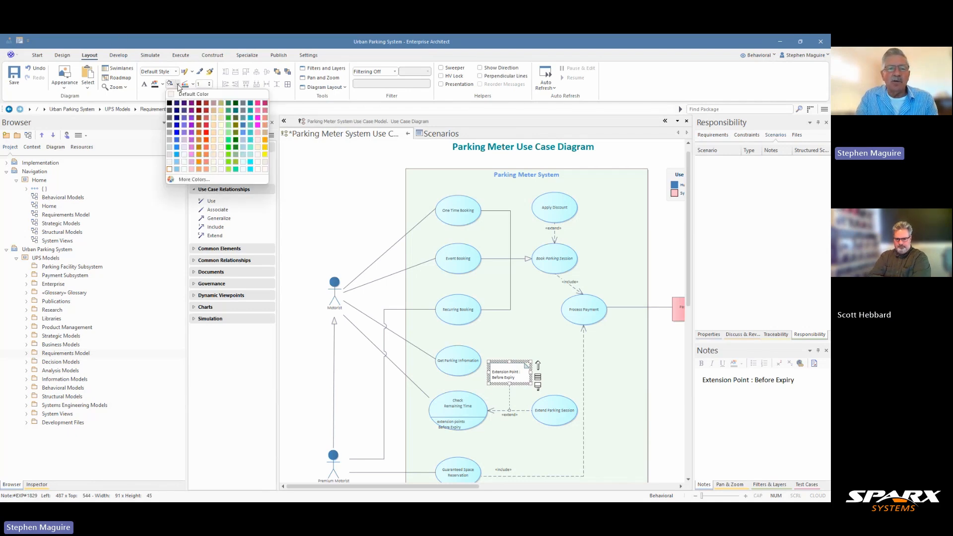
{"action": "left_click", "coordinate": [265, 148]}
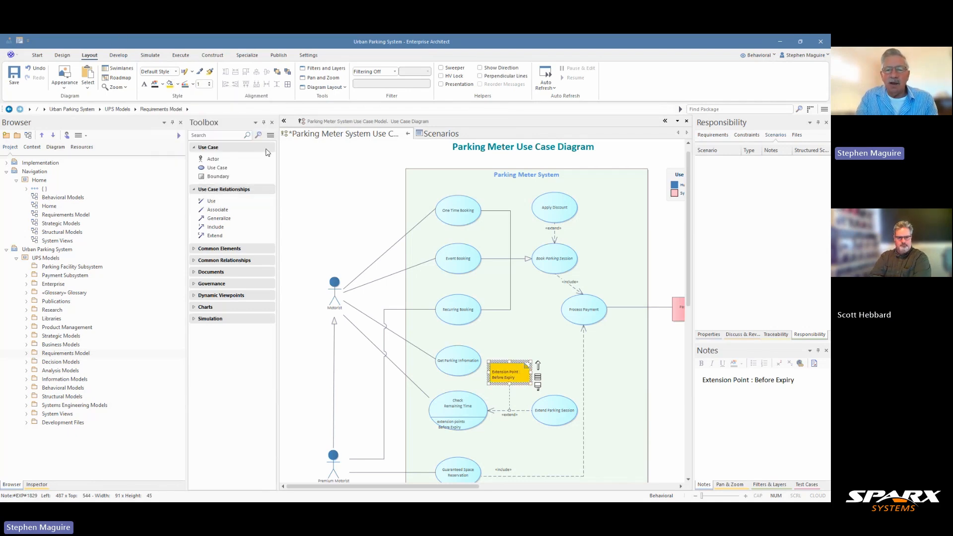
{"action": "left_click", "coordinate": [665, 381]}
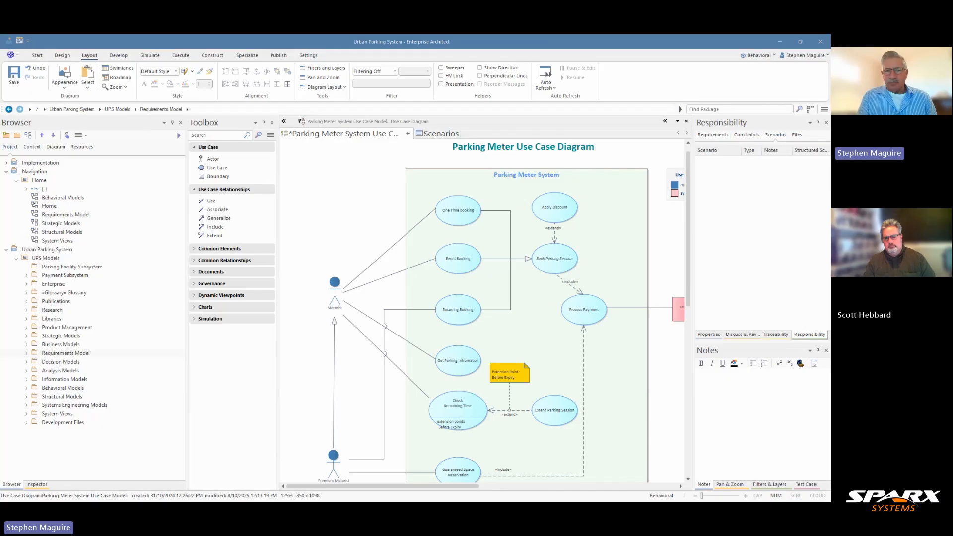
Examine the scenarios and linked requirements of the One Time Booking use case, with enough room to read all requirement columns.
{"action": "left_click", "coordinate": [458, 220]}
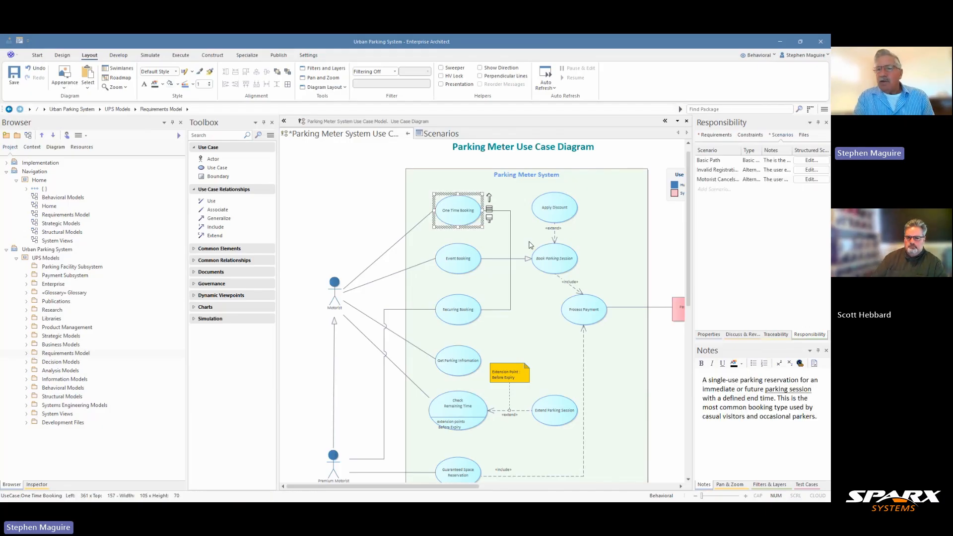
{"action": "left_click_drag", "start_coordinate": [693, 275], "coordinate": [644, 274]}
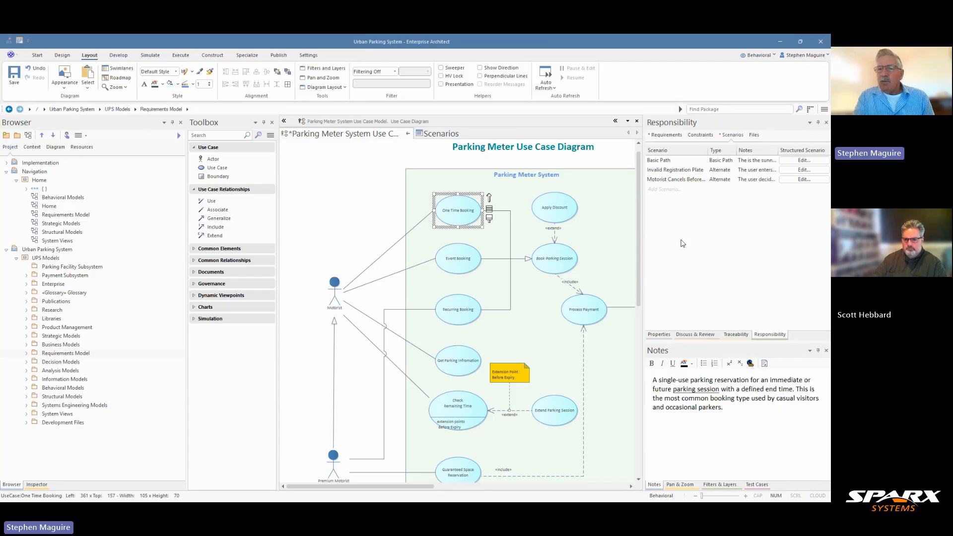
{"action": "left_click", "coordinate": [661, 138]}
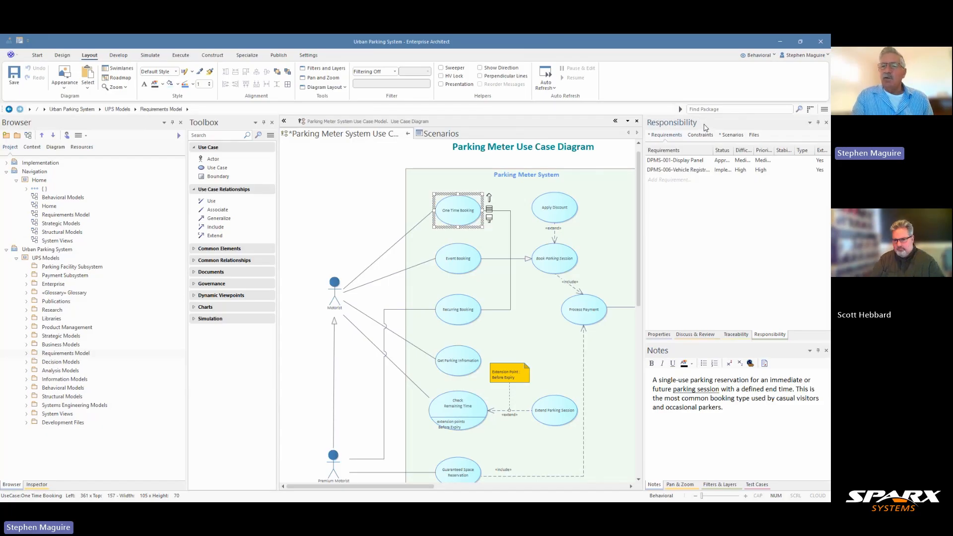
{"action": "left_click", "coordinate": [674, 171]}
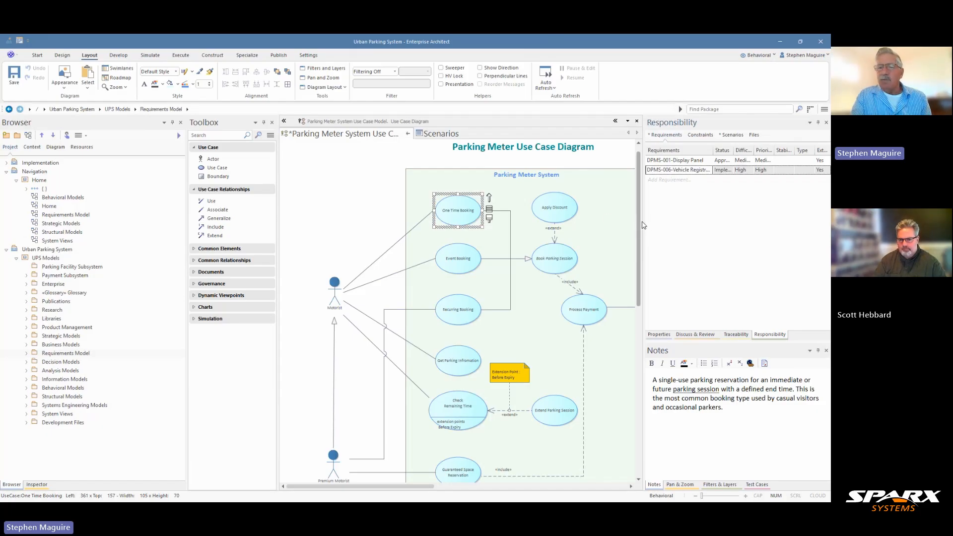
{"action": "left_click", "coordinate": [284, 121]}
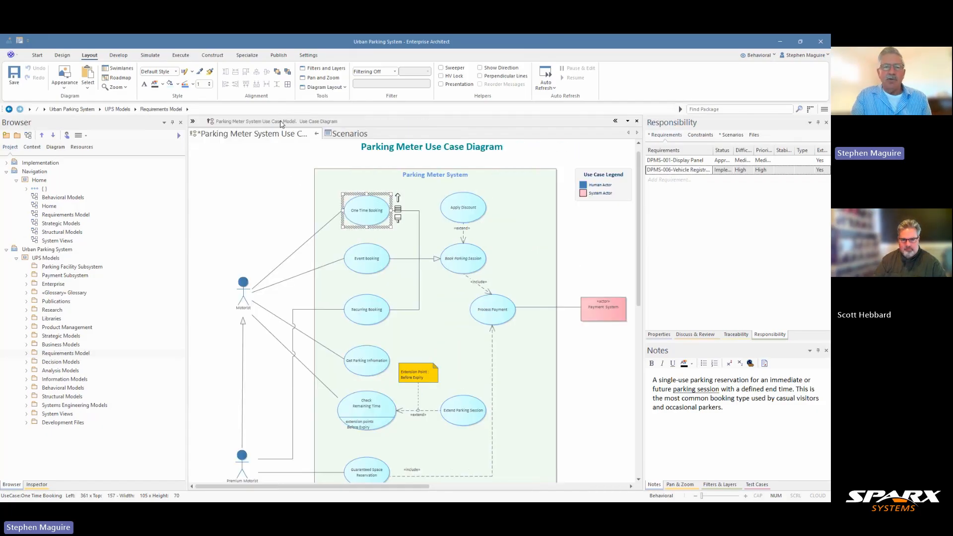
{"action": "left_click_drag", "start_coordinate": [643, 238], "coordinate": [571, 240]}
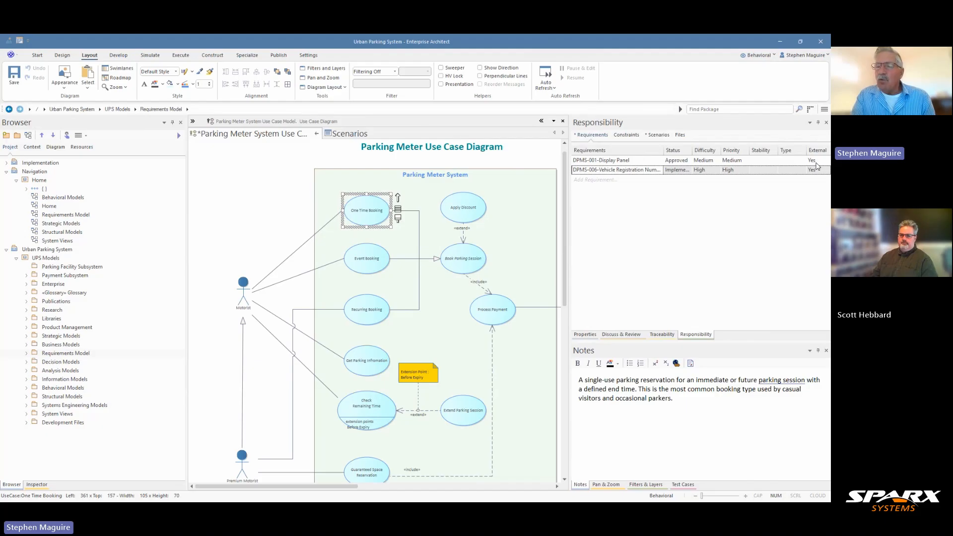
Find the diagrams that use the linked requirement DPMS-001-Display Panel and open the first listed usage.
{"action": "left_click", "coordinate": [790, 160]}
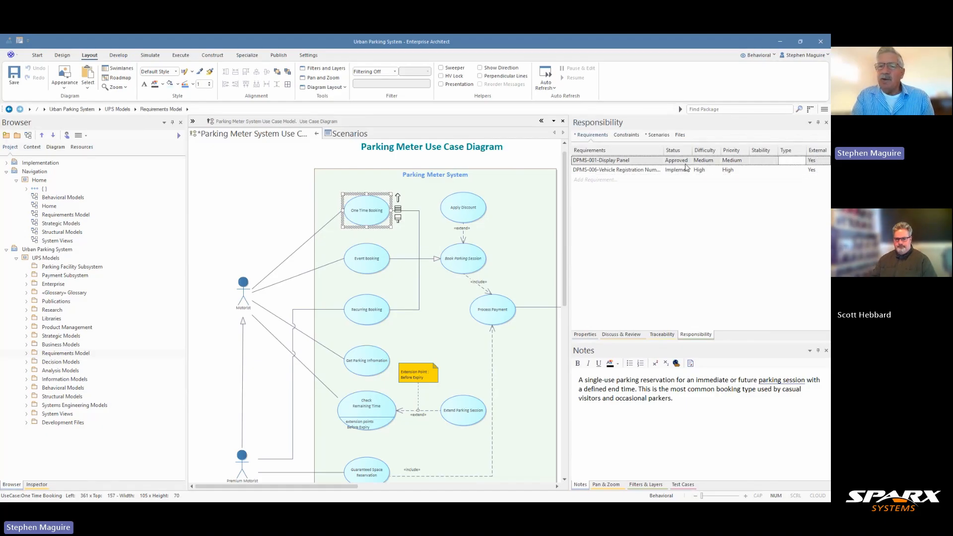
{"action": "right_click", "coordinate": [643, 164]}
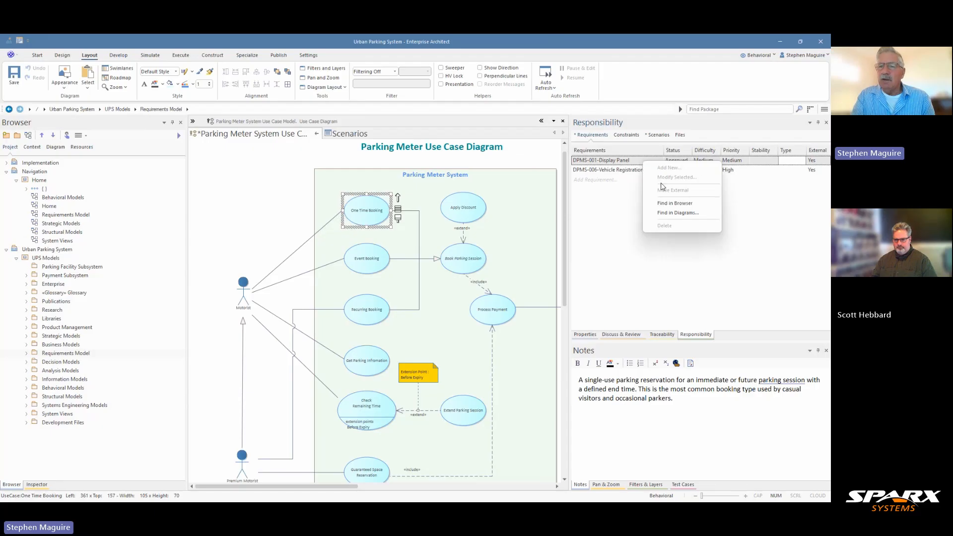
{"action": "left_click", "coordinate": [672, 214]}
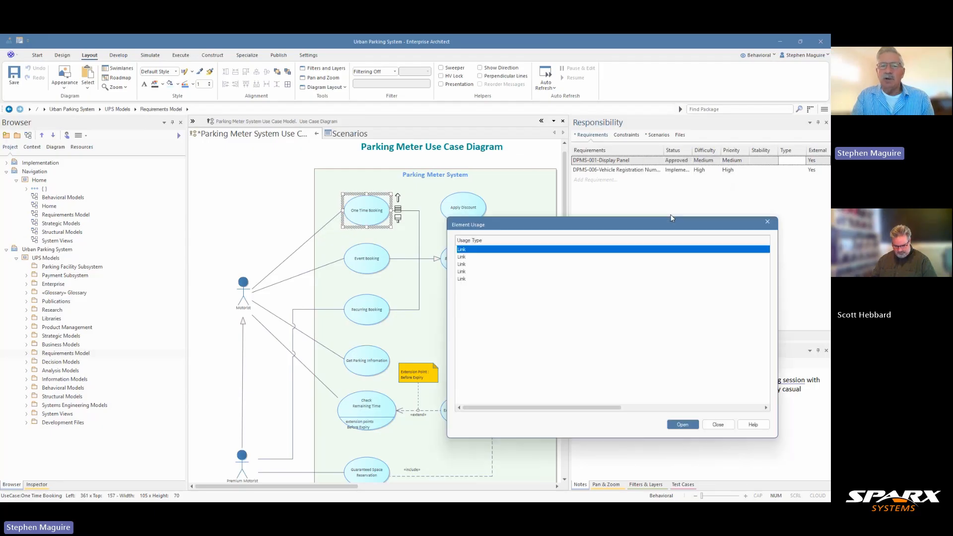
{"action": "left_click", "coordinate": [683, 425]}
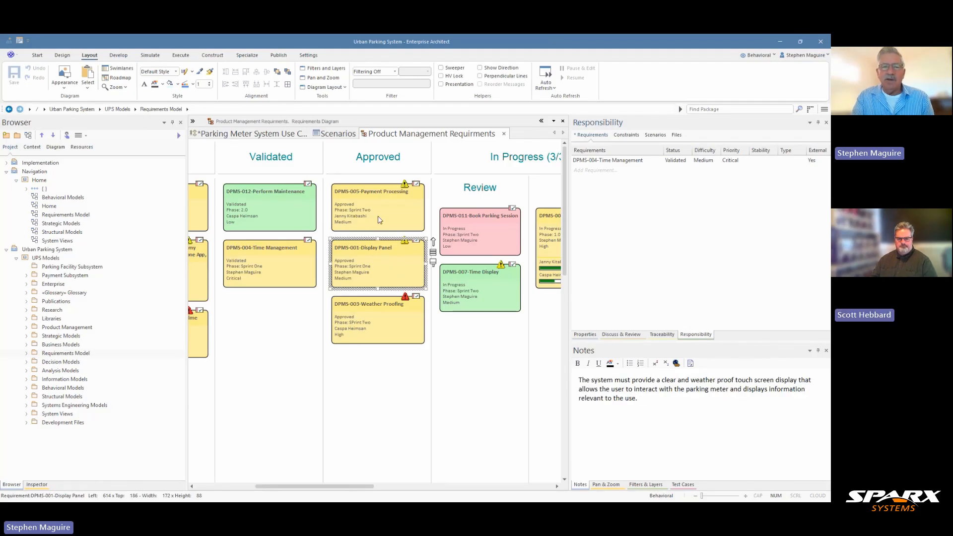
Return to the Parking Meter use case diagram and review One Time Booking's constraints, files and scenarios.
{"action": "left_click", "coordinate": [342, 135]}
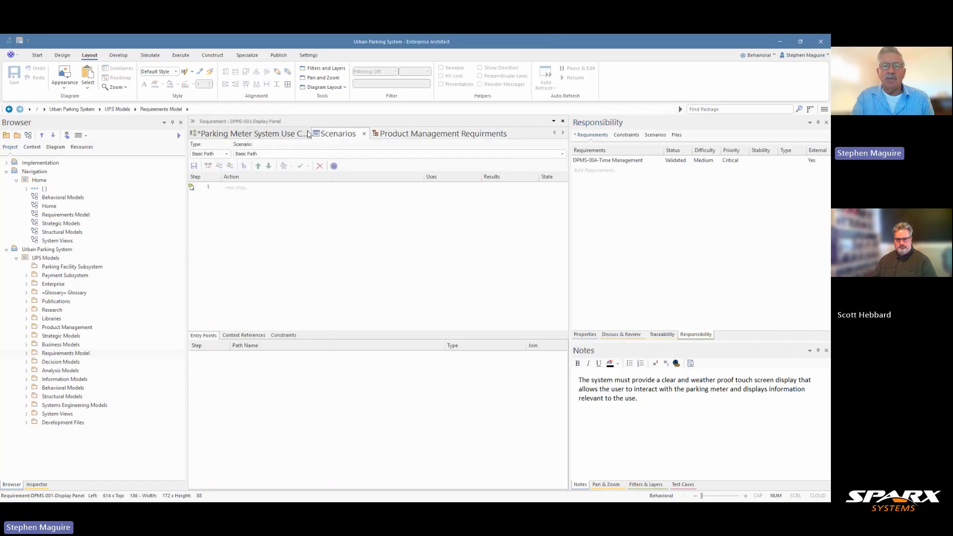
{"action": "left_click", "coordinate": [273, 132]}
{"action": "left_click", "coordinate": [366, 212]}
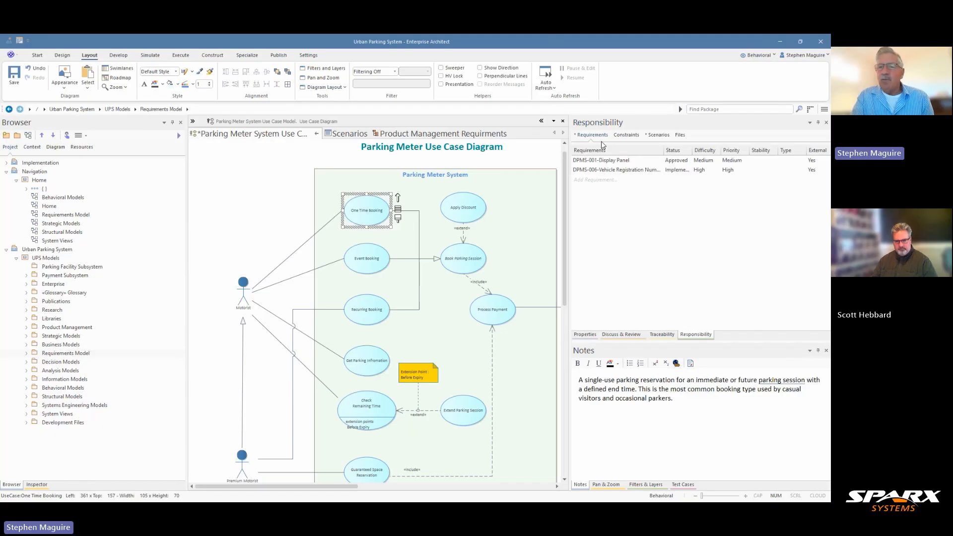
{"action": "left_click", "coordinate": [627, 136]}
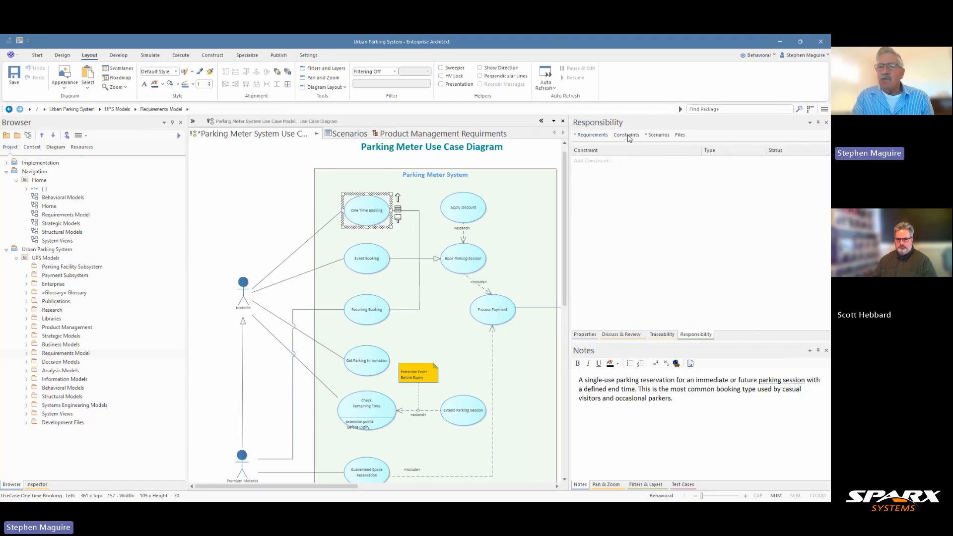
{"action": "left_click", "coordinate": [655, 137]}
{"action": "left_click", "coordinate": [685, 137]}
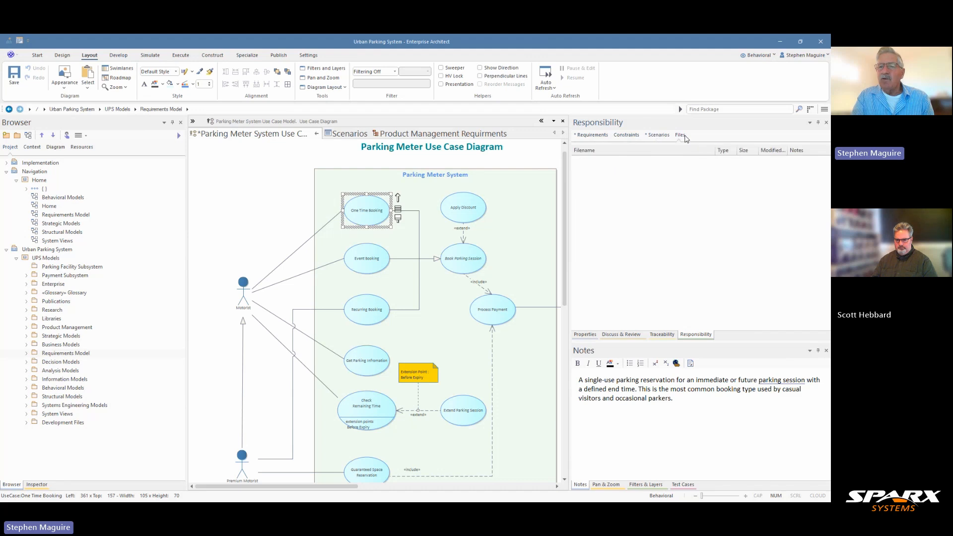
{"action": "left_click", "coordinate": [660, 136]}
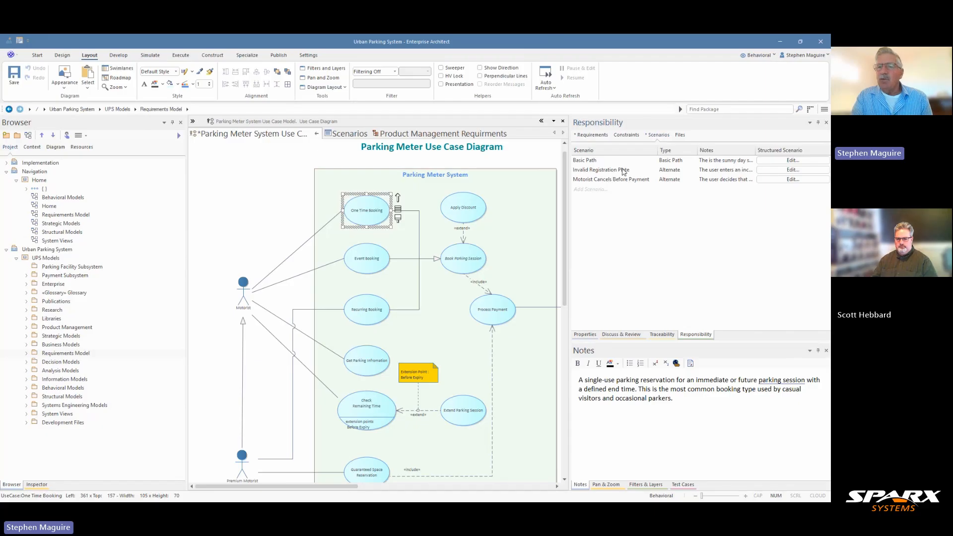
Examine the form for attaching a new file to One Time Booking, and dismiss it without adding a file.
{"action": "left_click", "coordinate": [680, 137]}
{"action": "right_click", "coordinate": [638, 175]}
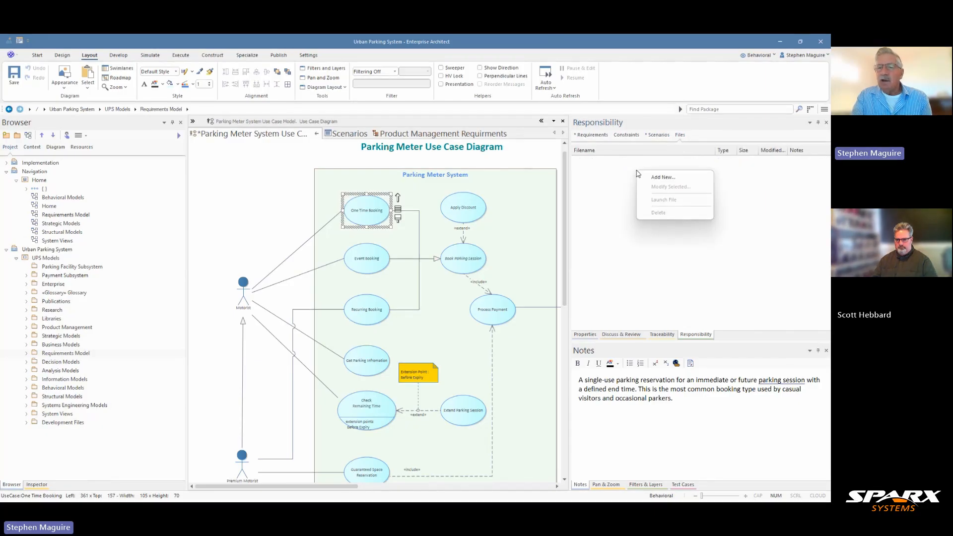
{"action": "left_click", "coordinate": [654, 178]}
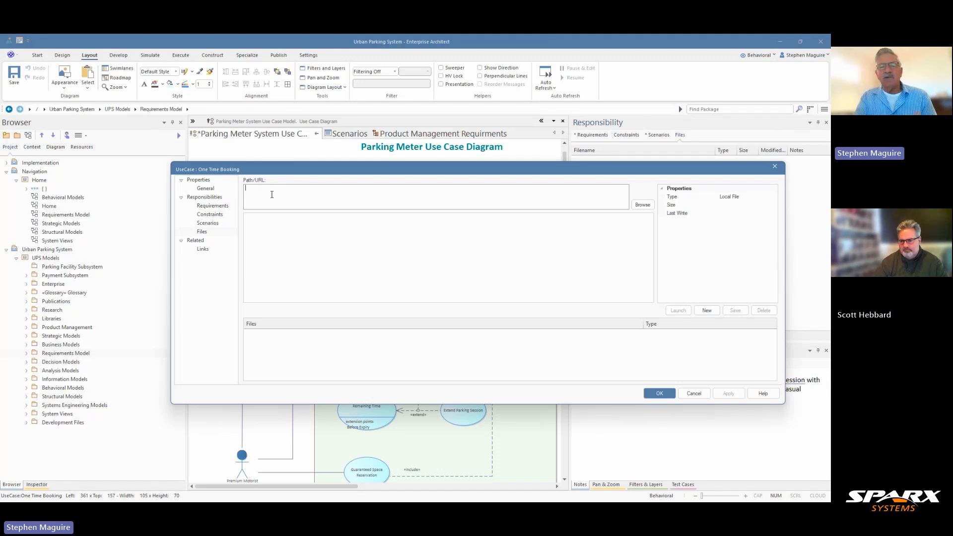
{"action": "left_click", "coordinate": [694, 393]}
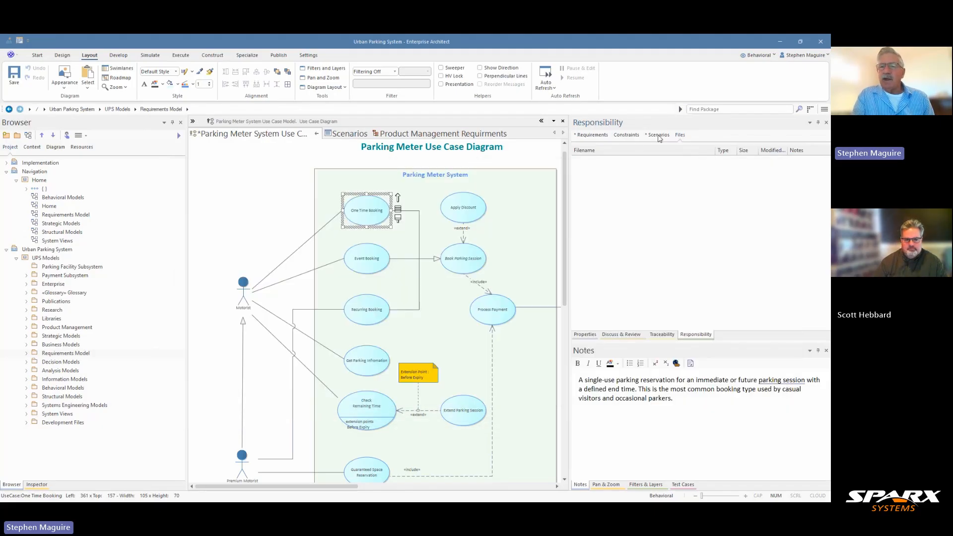
Open One Time Booking's Basic Path scenario and display the use case's constraints beneath the scenario steps.
{"action": "left_click", "coordinate": [625, 136]}
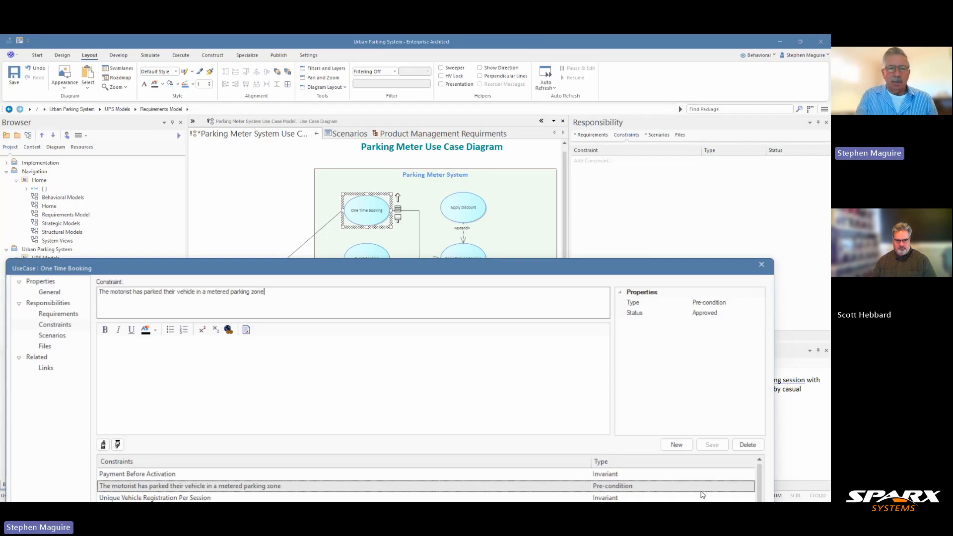
{"action": "left_click_drag", "start_coordinate": [346, 271], "coordinate": [831, 201]}
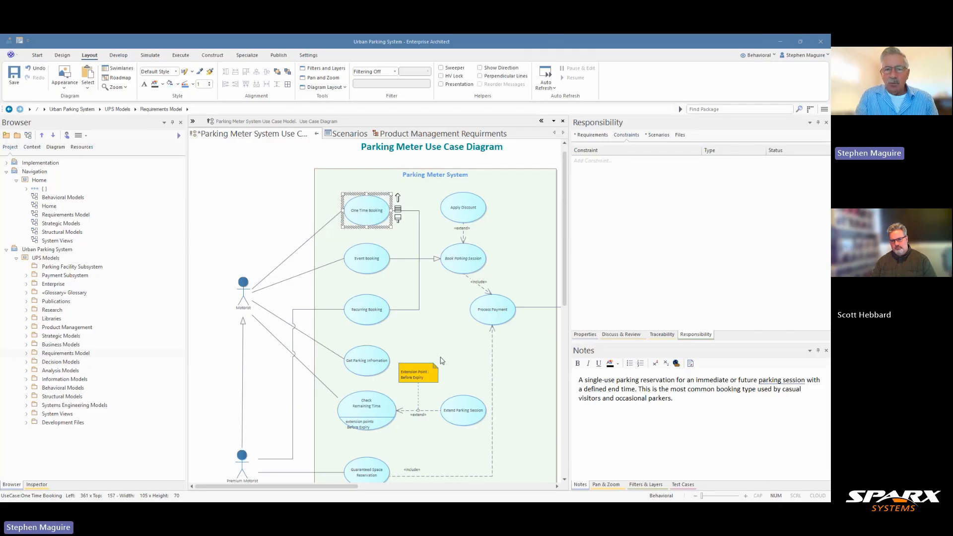
{"action": "left_click", "coordinate": [346, 135]}
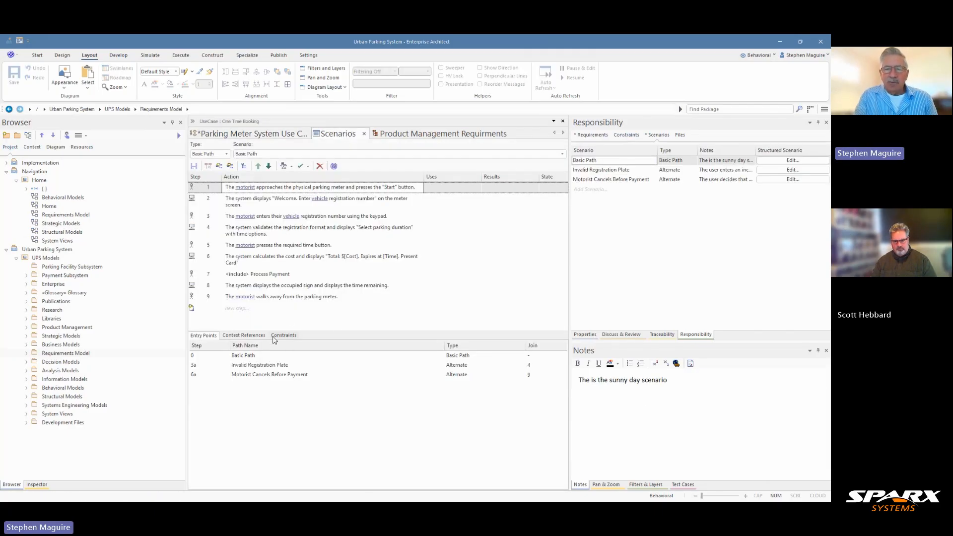
{"action": "left_click", "coordinate": [628, 136]}
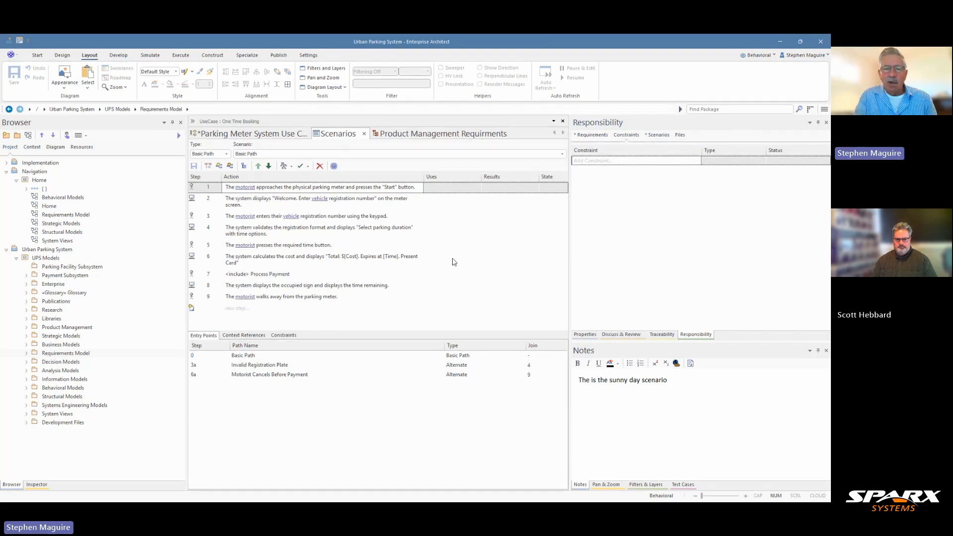
{"action": "left_click", "coordinate": [281, 336]}
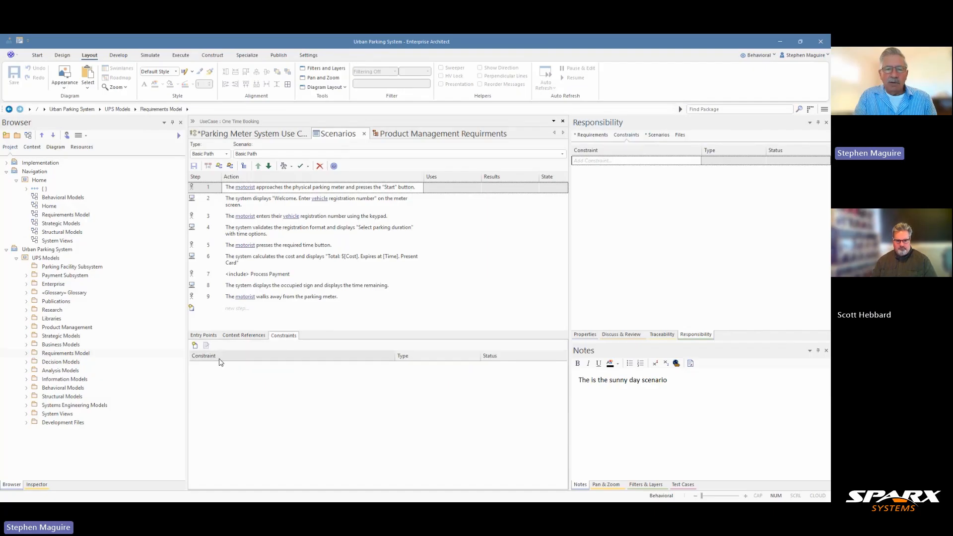
Add the Pre-condition constraint "The motorist has parked their vehicle in a metered parking zone" to One Time Booking.
{"action": "left_click", "coordinate": [194, 346]}
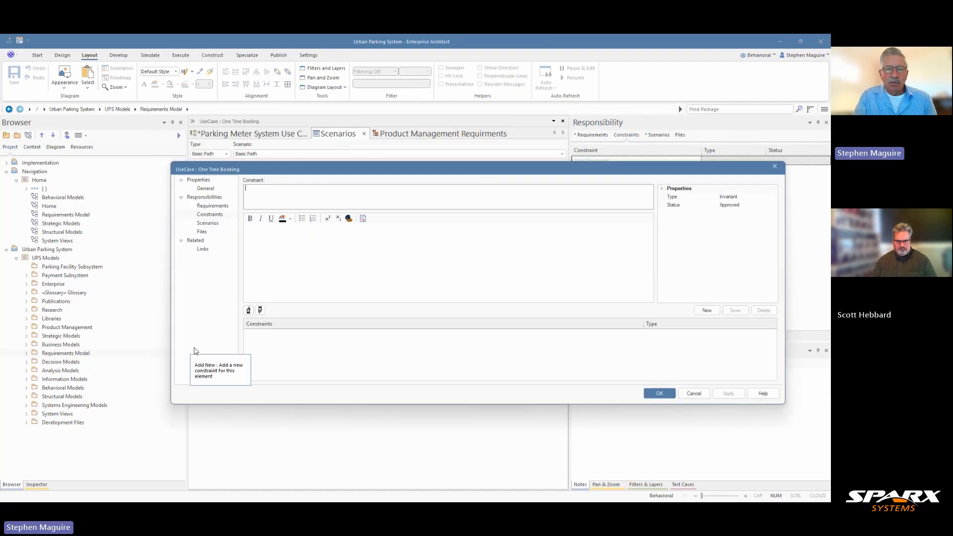
{"action": "type", "text": "The motorist has parked their vehicle in a metered parking zone"}
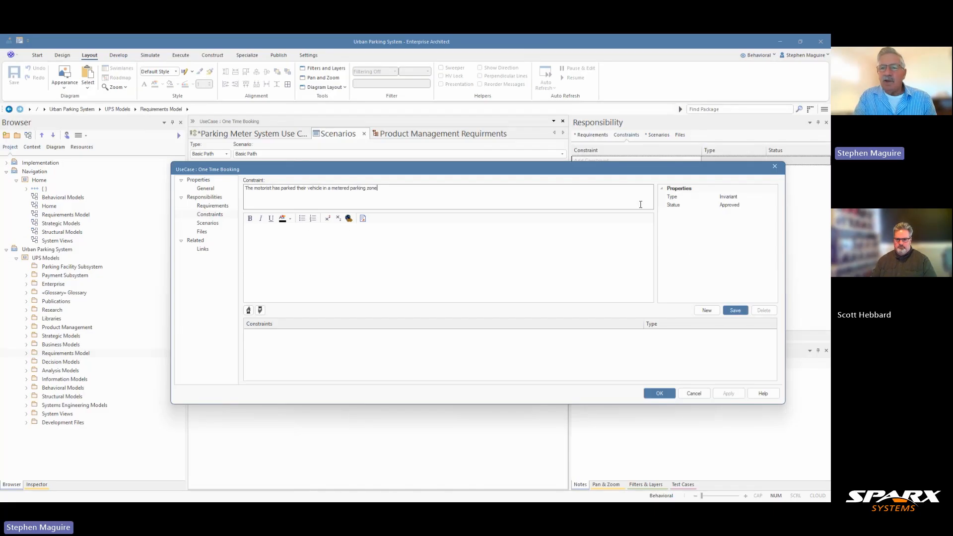
{"action": "left_click", "coordinate": [750, 199]}
{"action": "left_click", "coordinate": [751, 197]}
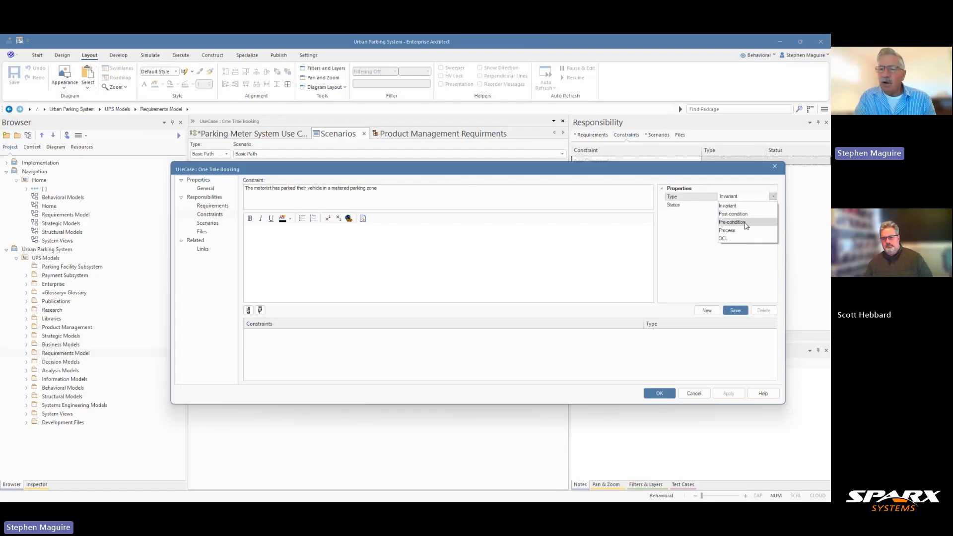
{"action": "left_click", "coordinate": [747, 223]}
{"action": "left_click", "coordinate": [773, 197]}
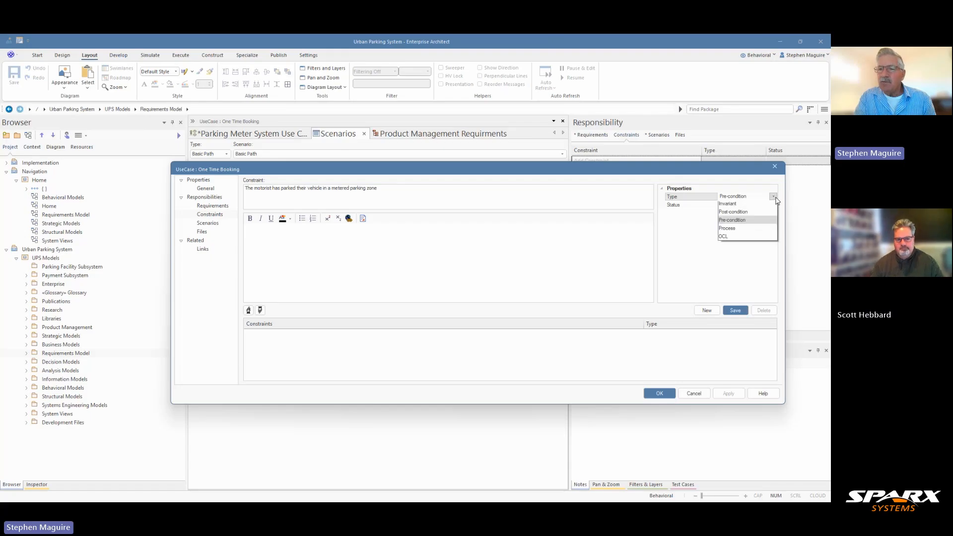
{"action": "left_click", "coordinate": [744, 223]}
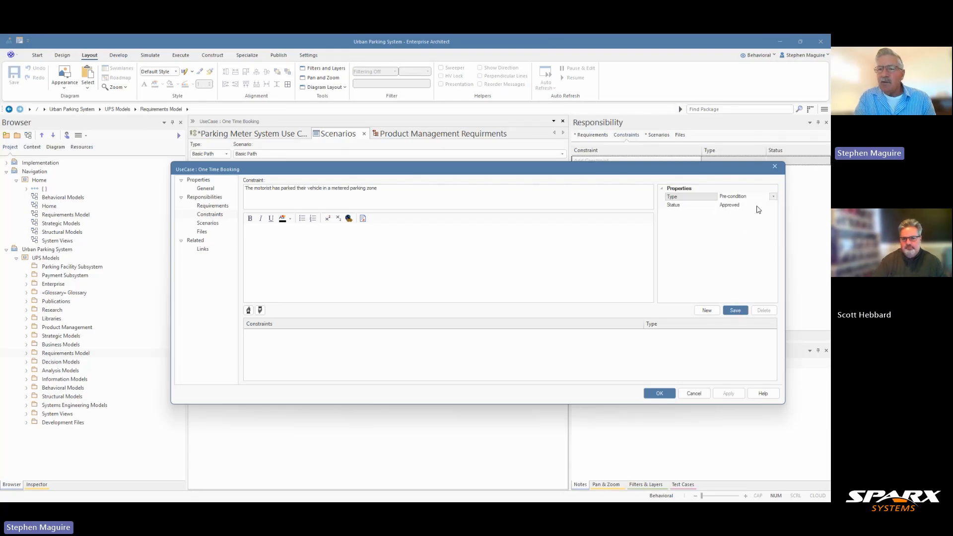
{"action": "left_click", "coordinate": [740, 310]}
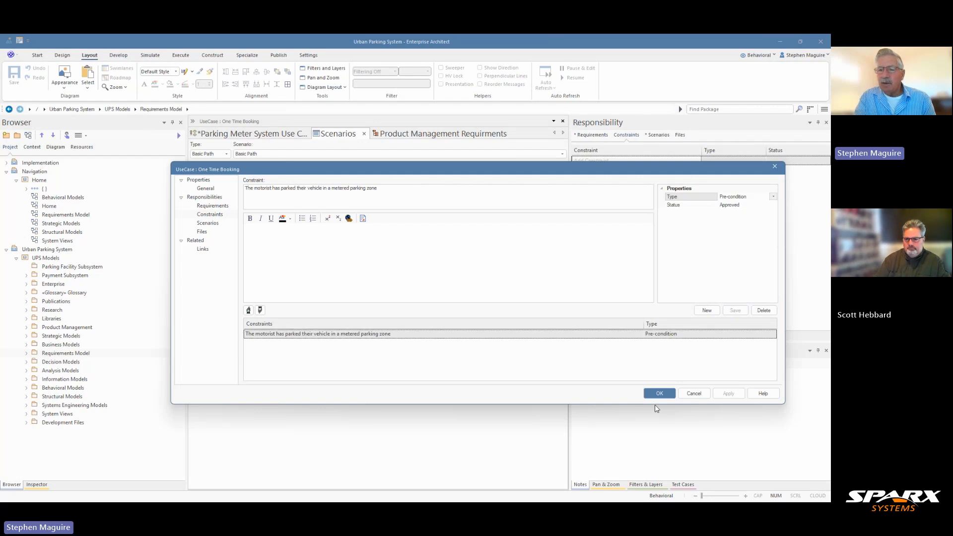
{"action": "left_click", "coordinate": [660, 394]}
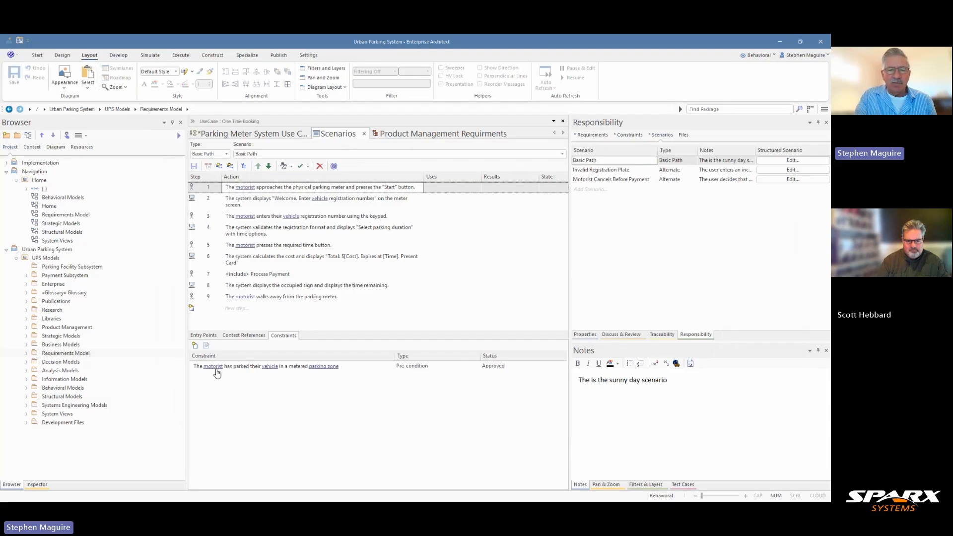
Look up the glossary definition of "parking zone" from the pre-condition text and return to the scenario.
{"action": "left_click", "coordinate": [323, 369]}
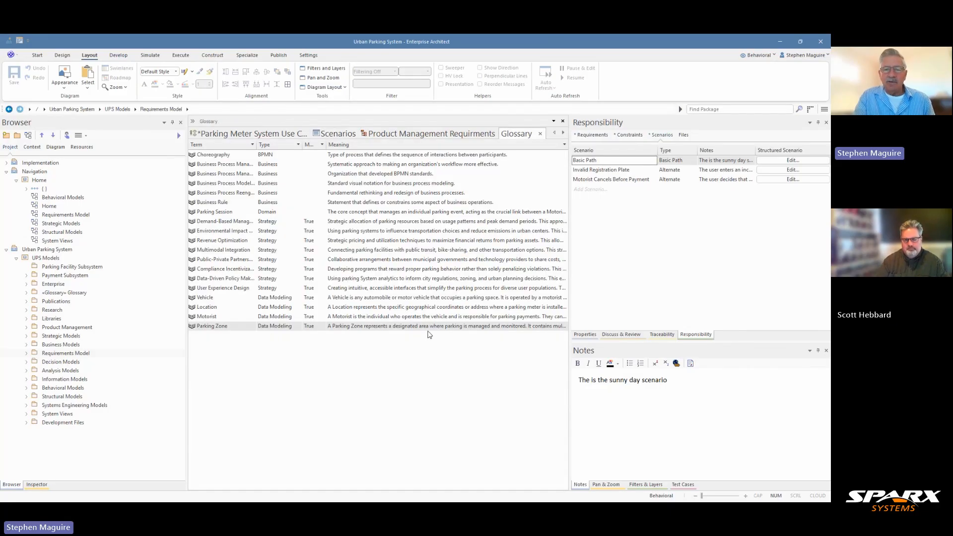
{"action": "left_click", "coordinate": [449, 134]}
{"action": "left_click", "coordinate": [335, 135]}
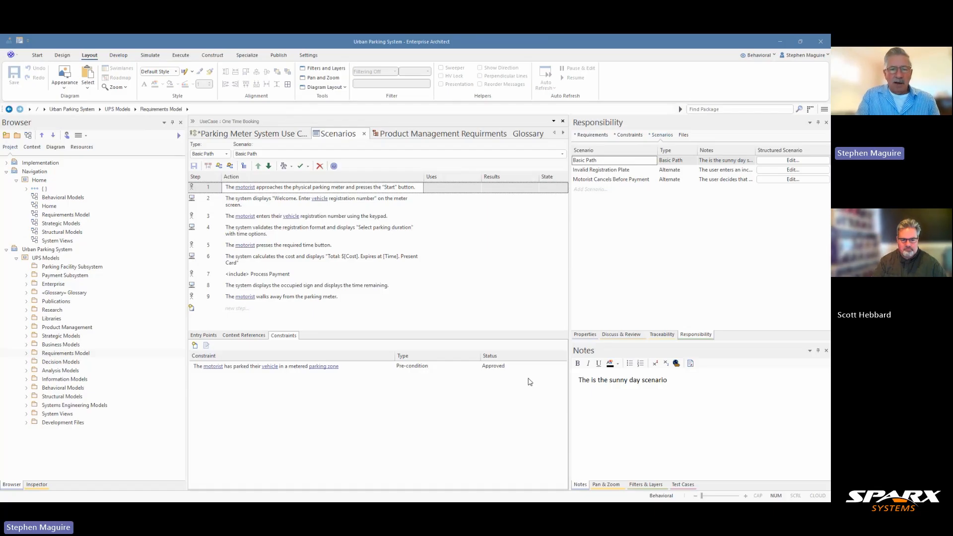
Add the Post-condition constraint "Payment for the parking type and time has been processed" with status Proposed.
{"action": "left_click", "coordinate": [195, 345]}
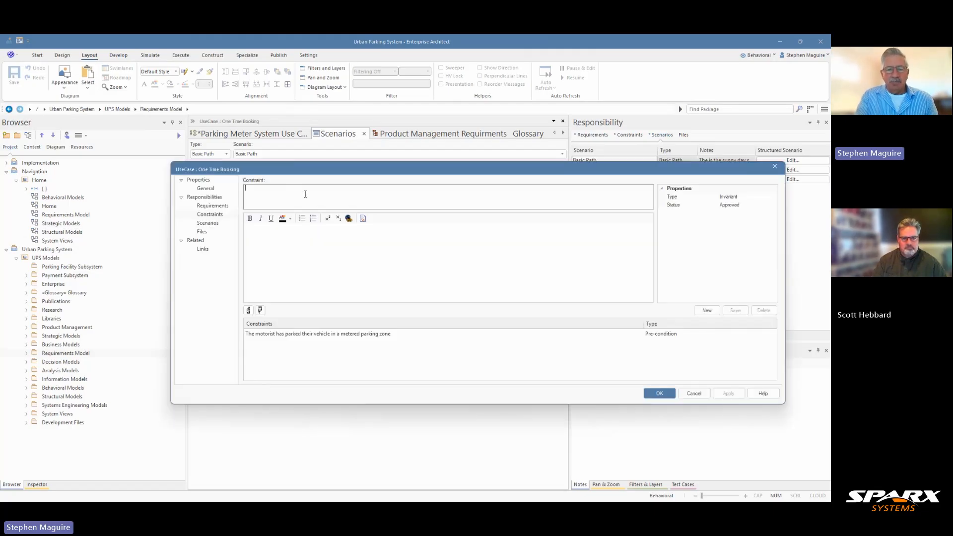
{"action": "type", "text": "Payment for the parking type and time has been processed"}
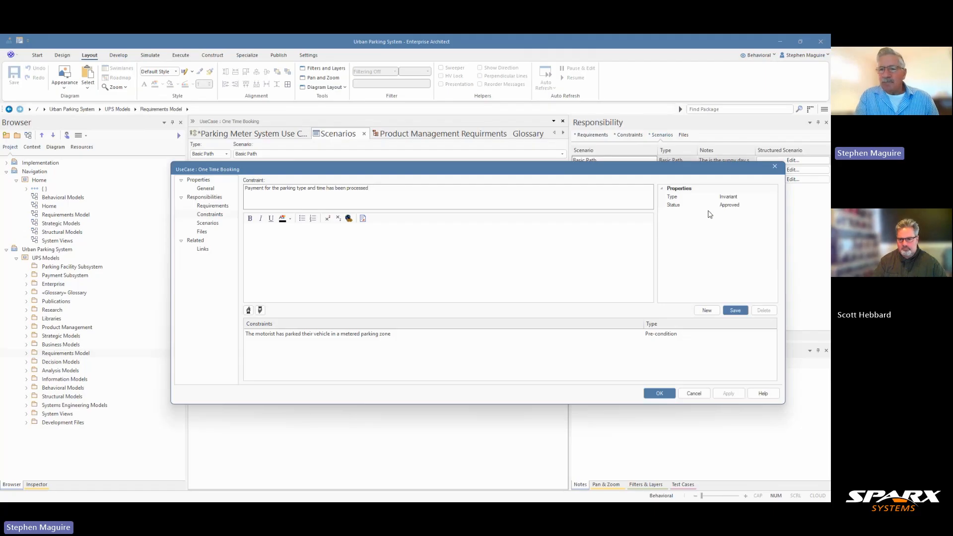
{"action": "left_click", "coordinate": [734, 197]}
{"action": "left_click", "coordinate": [734, 197]}
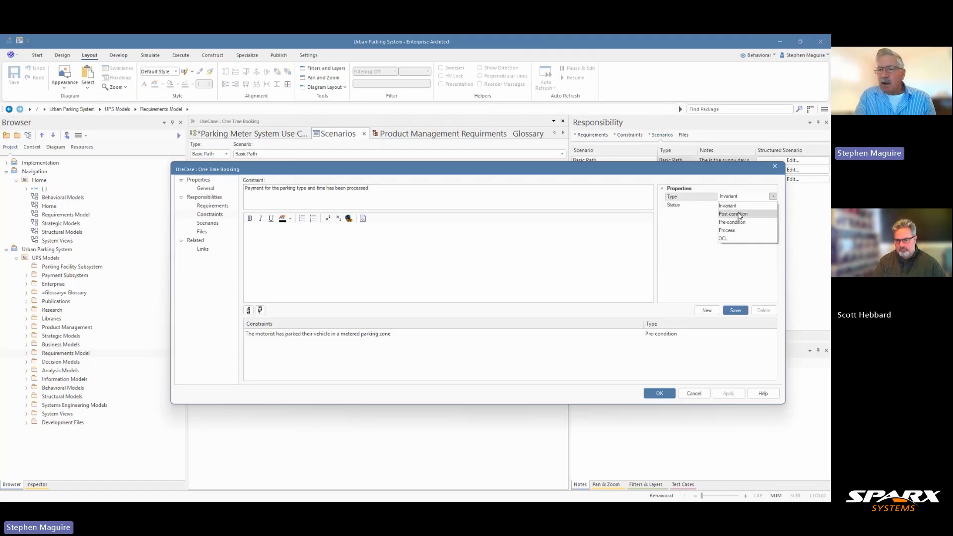
{"action": "left_click", "coordinate": [740, 215]}
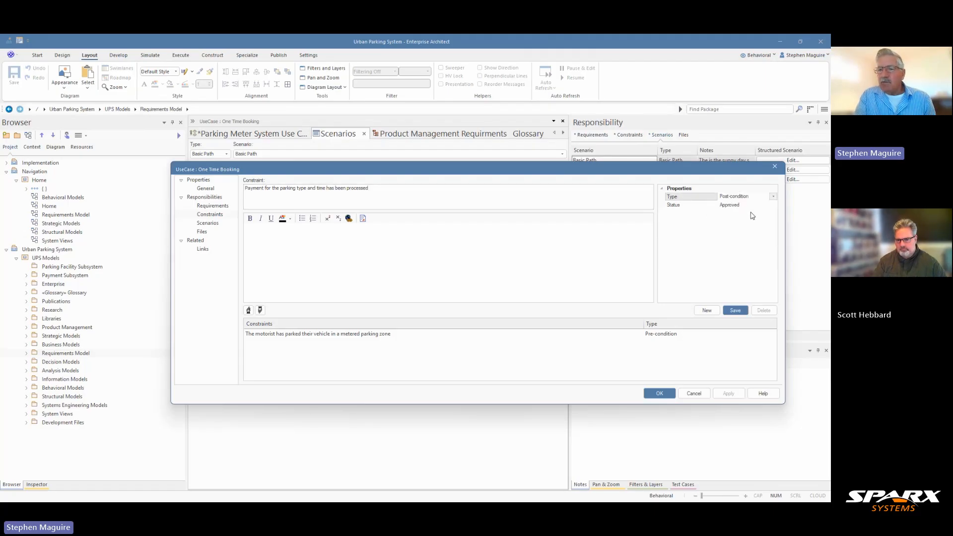
{"action": "left_click", "coordinate": [750, 205]}
{"action": "left_click", "coordinate": [750, 206]}
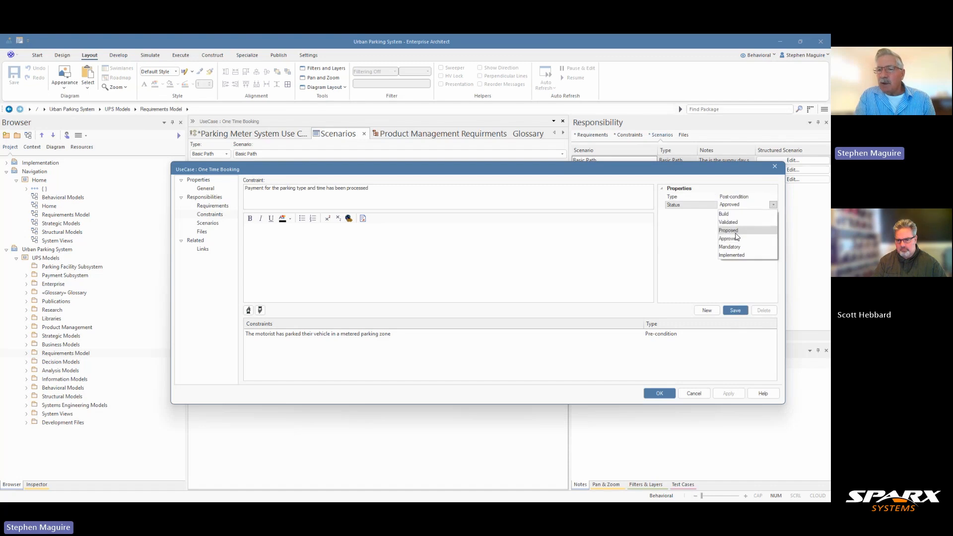
{"action": "left_click", "coordinate": [737, 232]}
{"action": "left_click", "coordinate": [743, 311]}
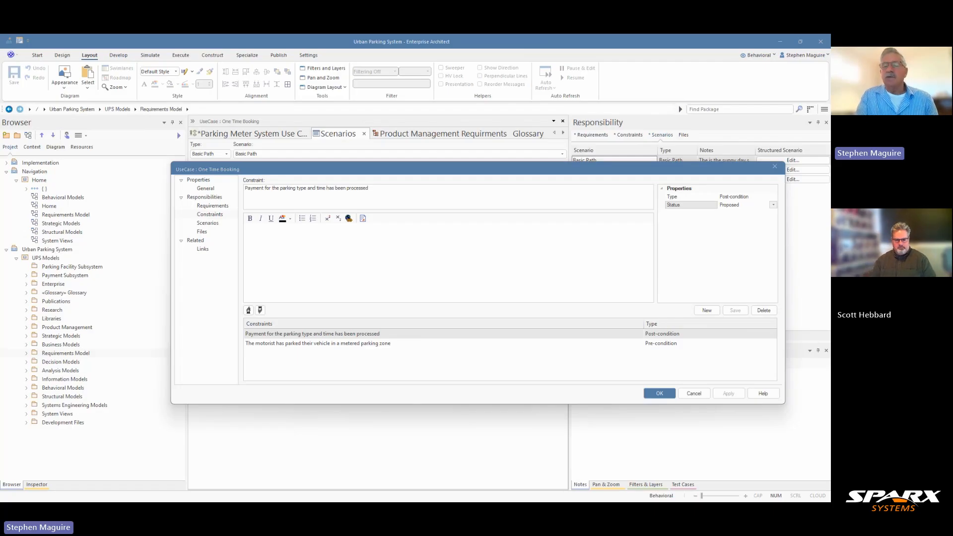
{"action": "left_click", "coordinate": [343, 334]}
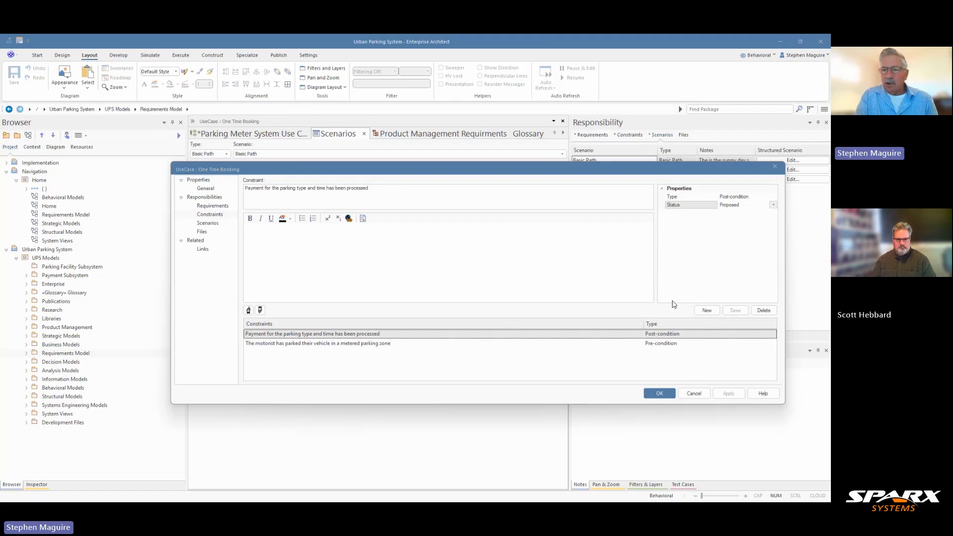
Add the Post-condition constraint "The parking session is active for vehicle with entered registration number for the specified time" to One Time Booking.
{"action": "left_click", "coordinate": [702, 310]}
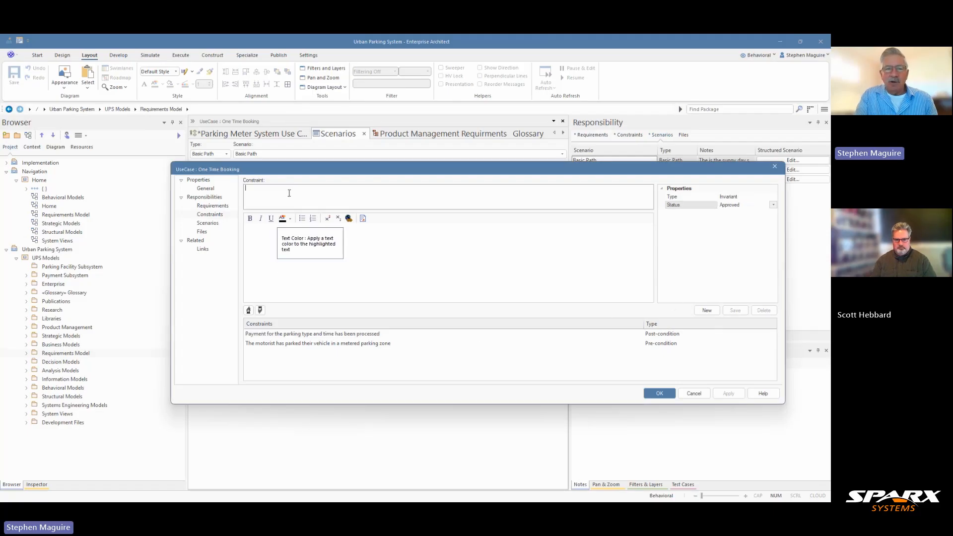
{"action": "type", "text": "The parking session is active for vehicle with entered registration number for the specified time"}
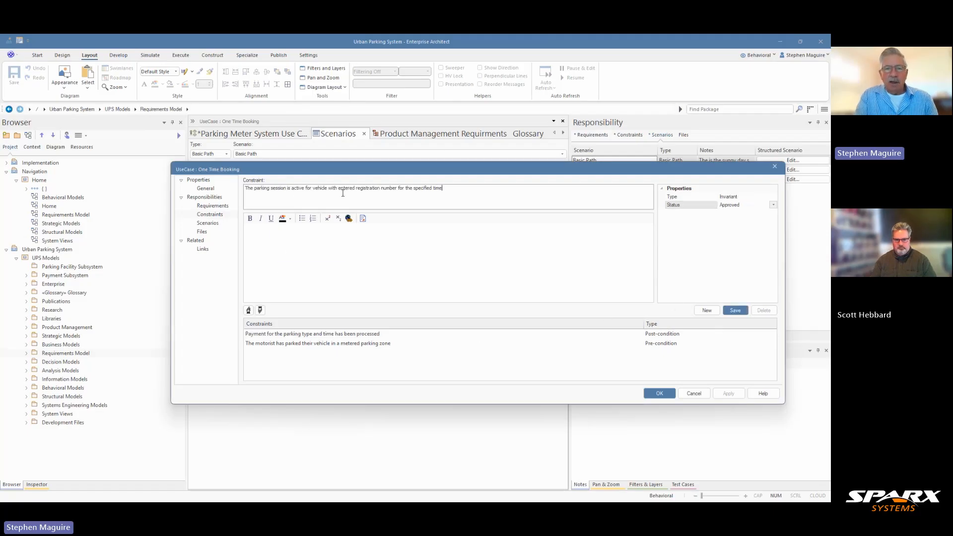
{"action": "left_click", "coordinate": [758, 198]}
{"action": "left_click", "coordinate": [773, 197]}
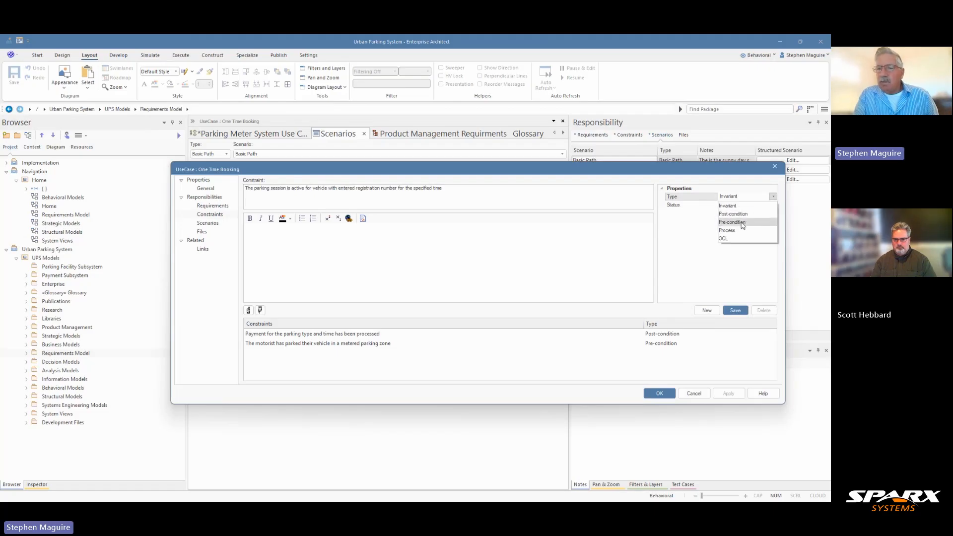
{"action": "left_click", "coordinate": [739, 214]}
{"action": "left_click", "coordinate": [740, 308]}
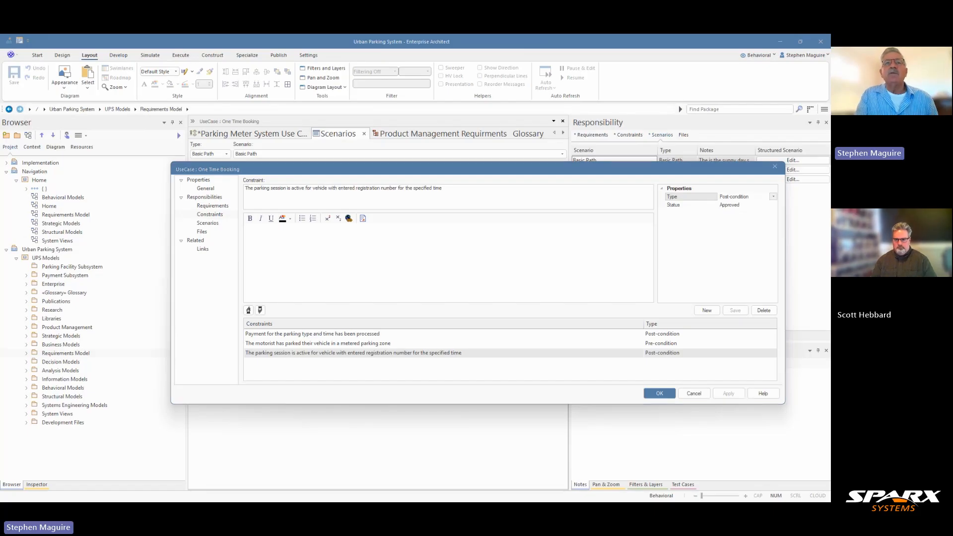
{"action": "left_click", "coordinate": [267, 378]}
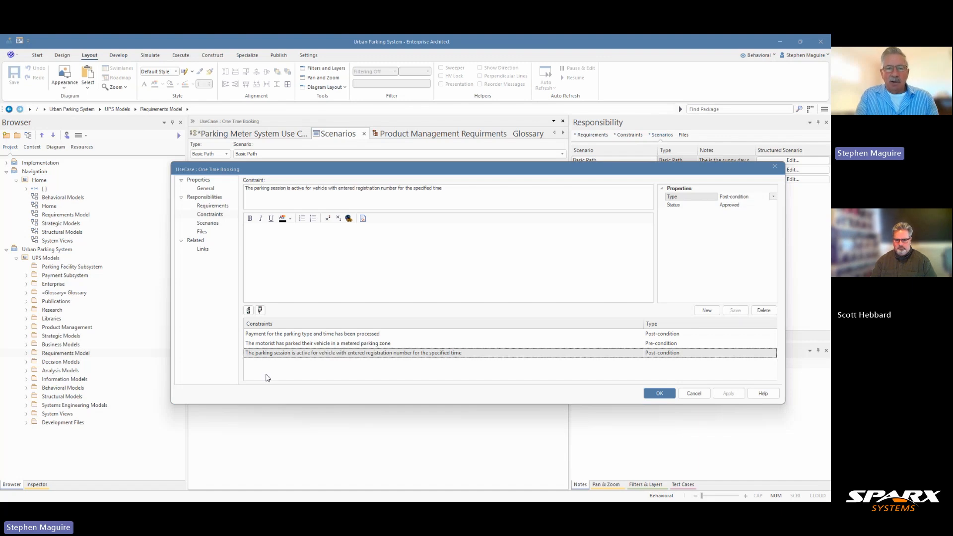
Add the Invariant constraint "Payment Before Activation" with notes requiring Payment Gateway confirmation before session activation and a rationale on unauthorized parking and revenue collection.
{"action": "left_click", "coordinate": [709, 312]}
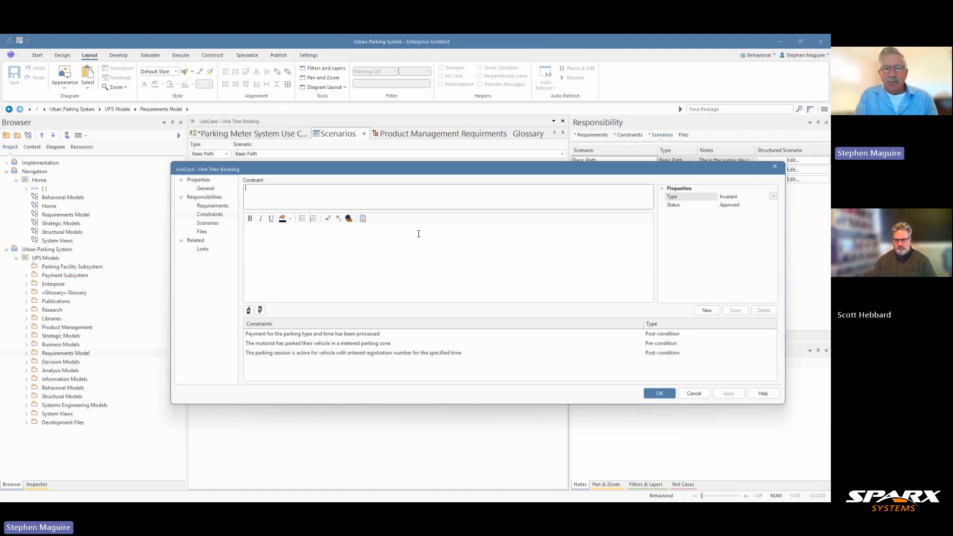
{"action": "type", "text": "Payment Before Activation"}
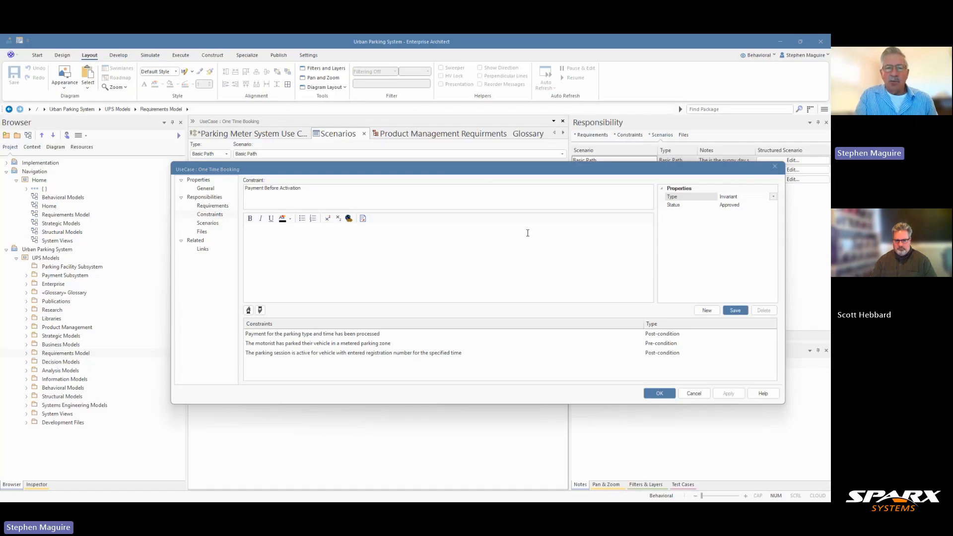
{"action": "left_click", "coordinate": [263, 234]}
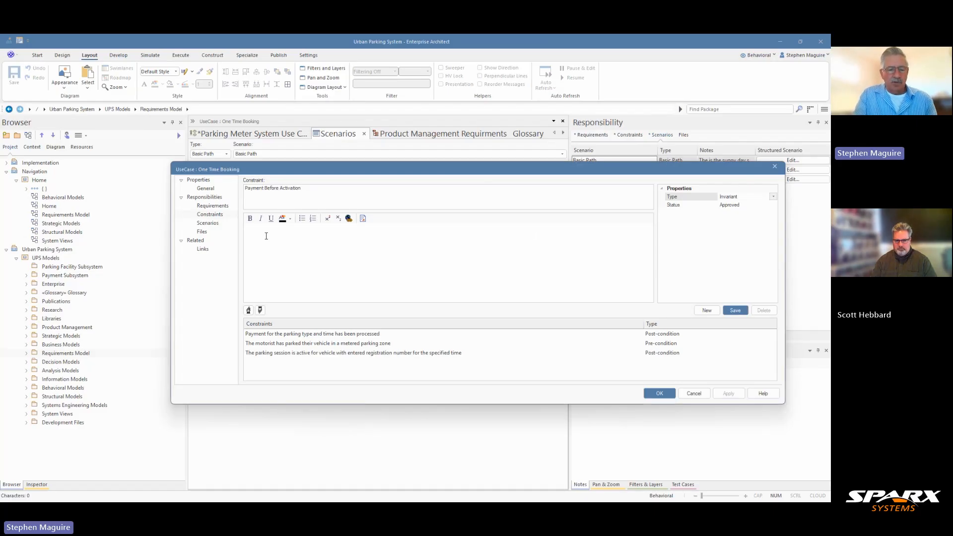
{"action": "type", "text": "A parking session MUST NOT be activated until payment has been successfully processed and confirmed by the Payment Gateway. Rationale: This prevents unauthorized parking and ensures revenue collection. The system must never create an active parking session without receiving payment authorization first."}
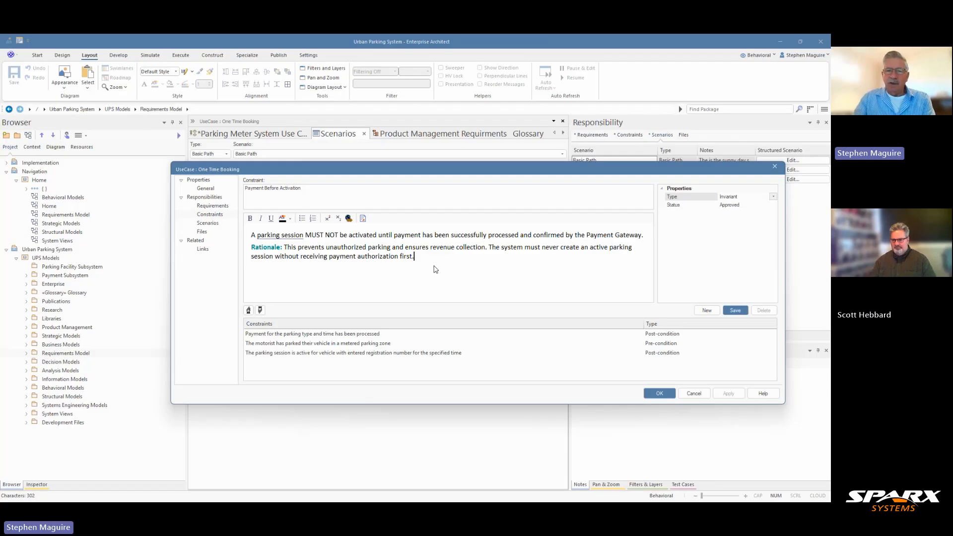
{"action": "left_click", "coordinate": [737, 310]}
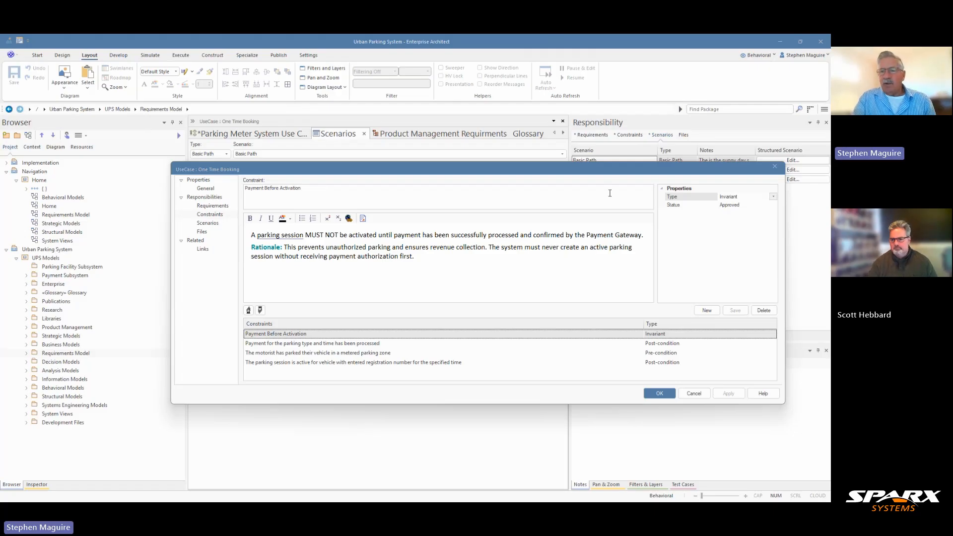
Add the Invariant constraint "Unique Vehicle Registration Per Session" with the UniqueActiveVehicleRegistration OCL expression and its explanation, and accept One Time Booking's constraints.
{"action": "left_click", "coordinate": [707, 310]}
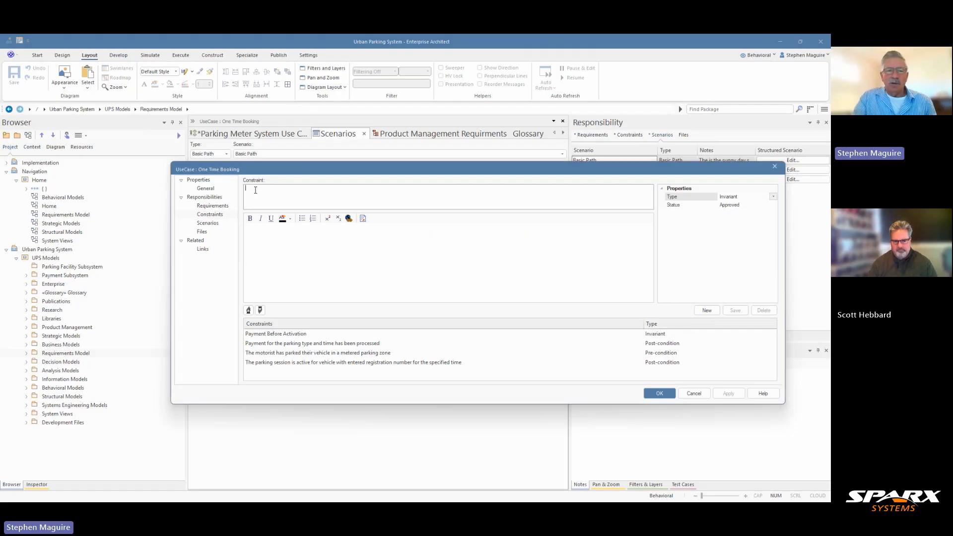
{"action": "type", "text": "Unique Vehicle Registration Per Session"}
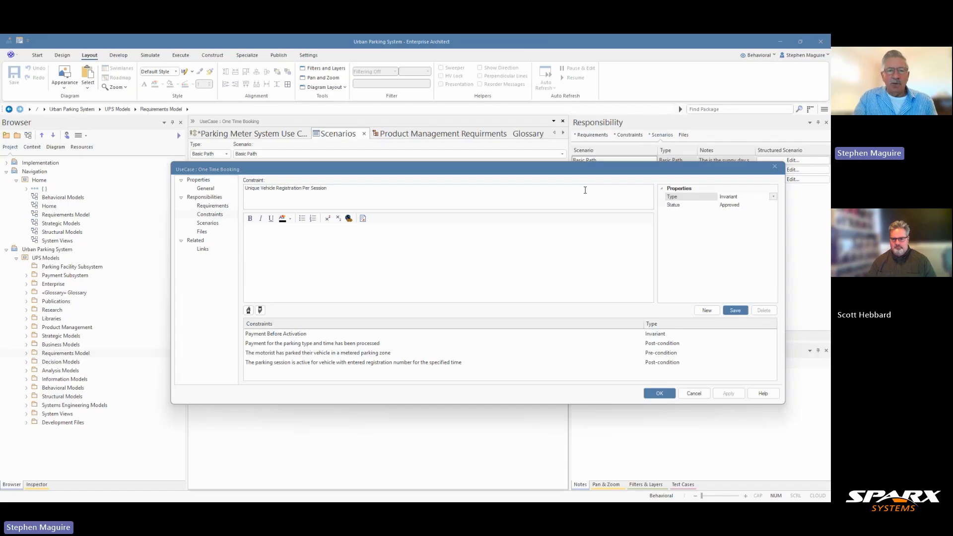
{"action": "left_click", "coordinate": [261, 232]}
{"action": "key", "text": "ctrl+v"}
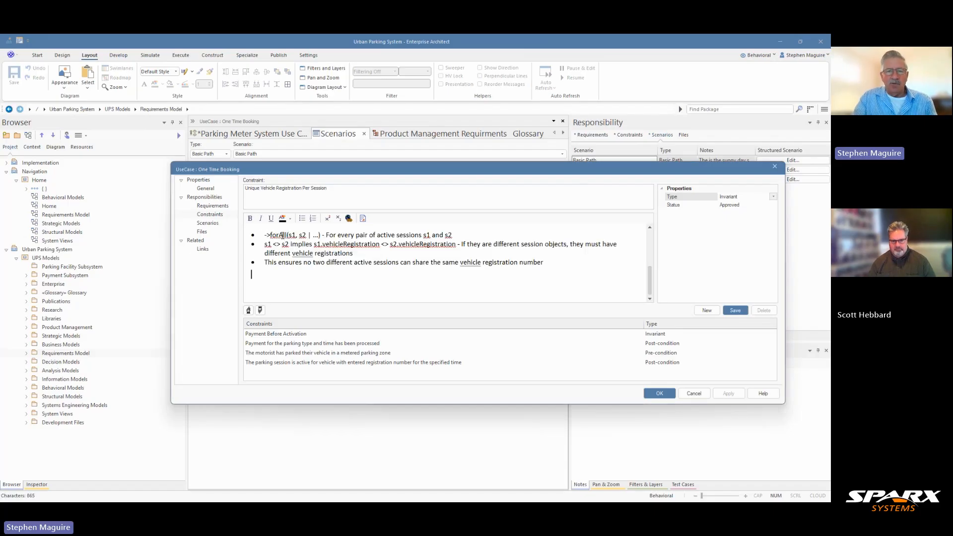
{"action": "scroll", "coordinate": [321, 264], "scroll_direction": "up", "scroll_amount": 8}
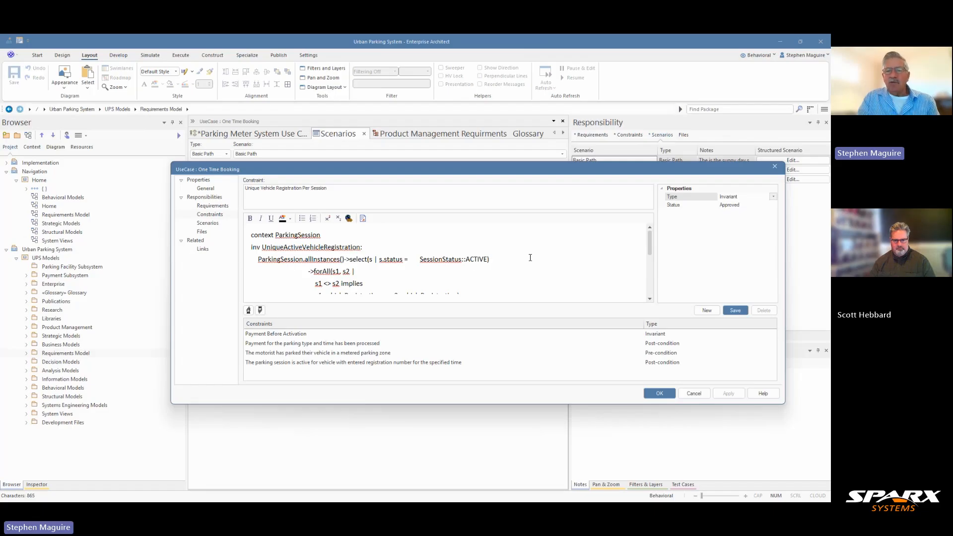
{"action": "scroll", "coordinate": [528, 258], "scroll_direction": "down", "scroll_amount": 1}
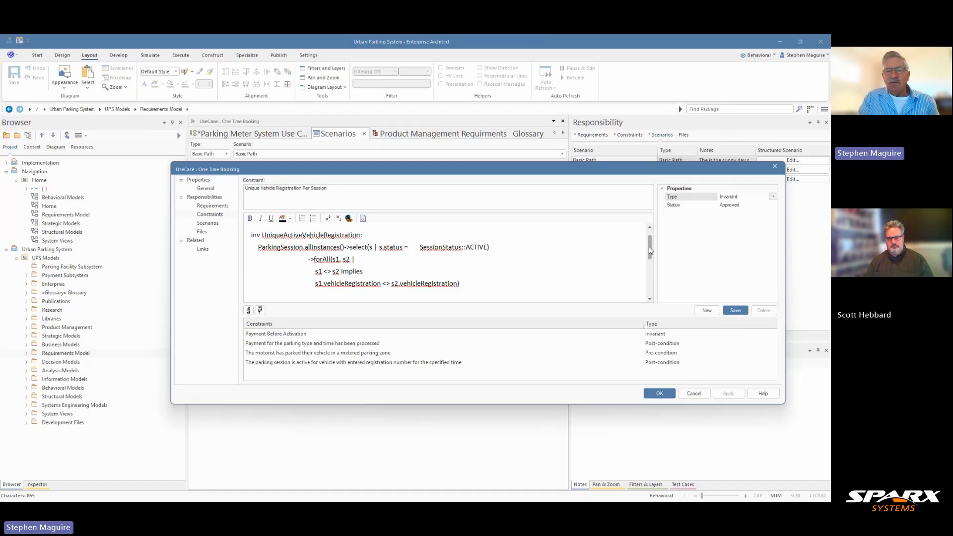
{"action": "left_click_drag", "start_coordinate": [648, 246], "coordinate": [649, 266]}
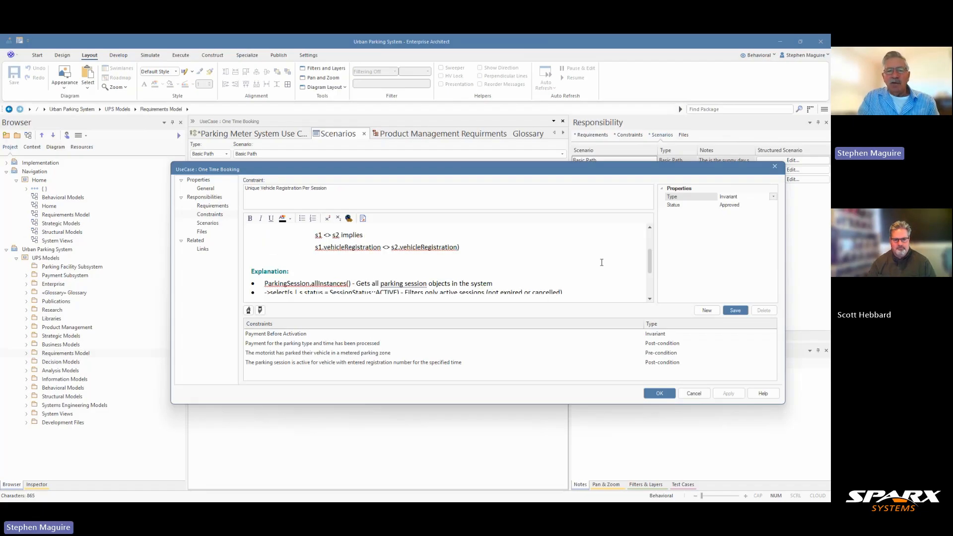
{"action": "scroll", "coordinate": [501, 263], "scroll_direction": "down", "scroll_amount": 1}
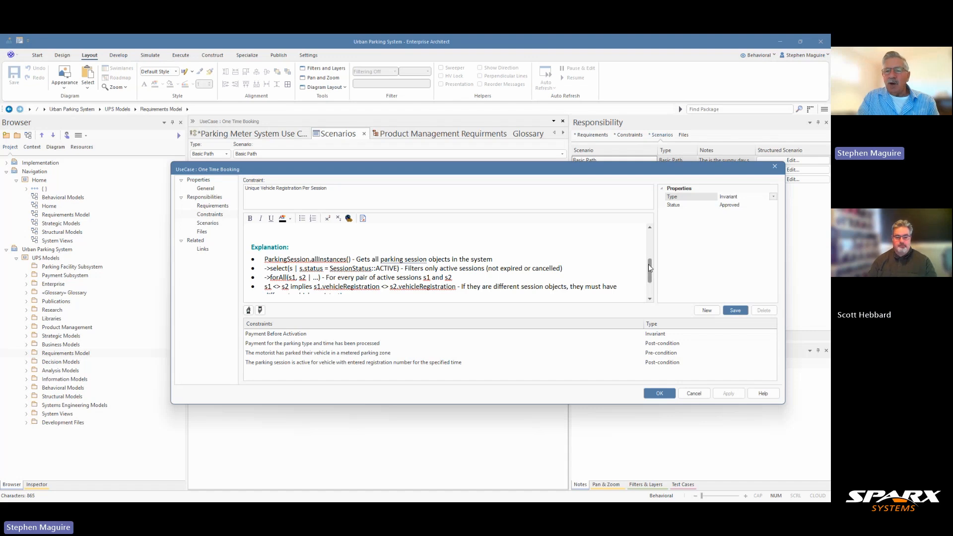
{"action": "left_click_drag", "start_coordinate": [648, 264], "coordinate": [648, 276]}
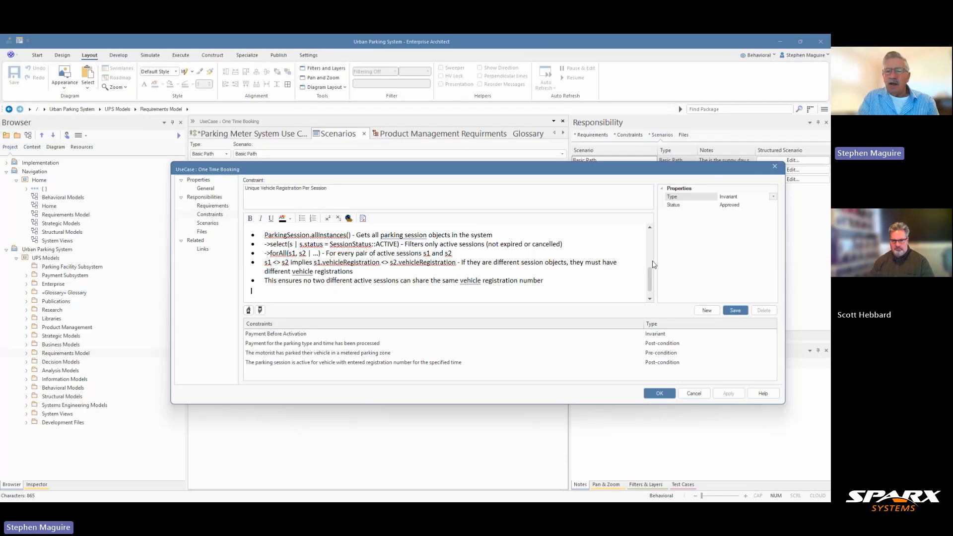
{"action": "left_click_drag", "start_coordinate": [650, 274], "coordinate": [662, 234]}
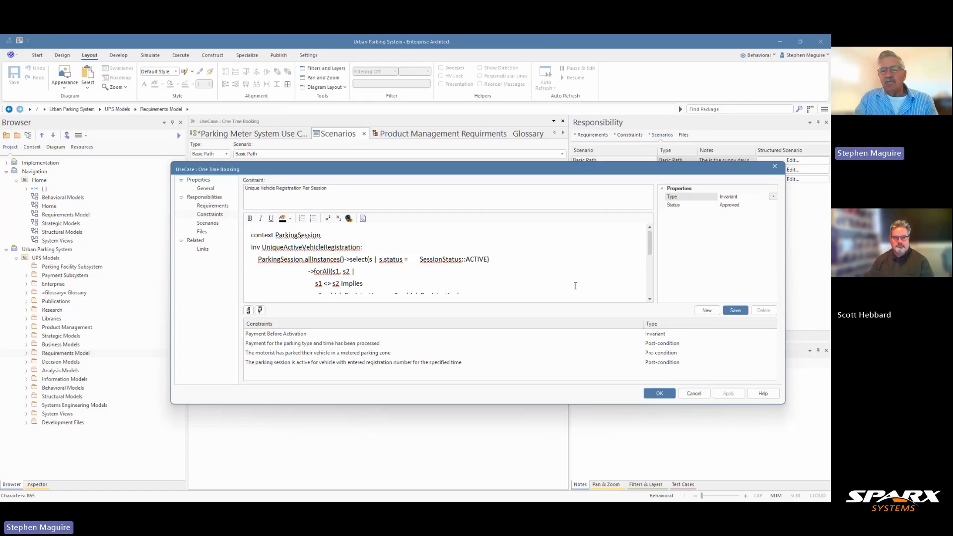
{"action": "left_click", "coordinate": [735, 311]}
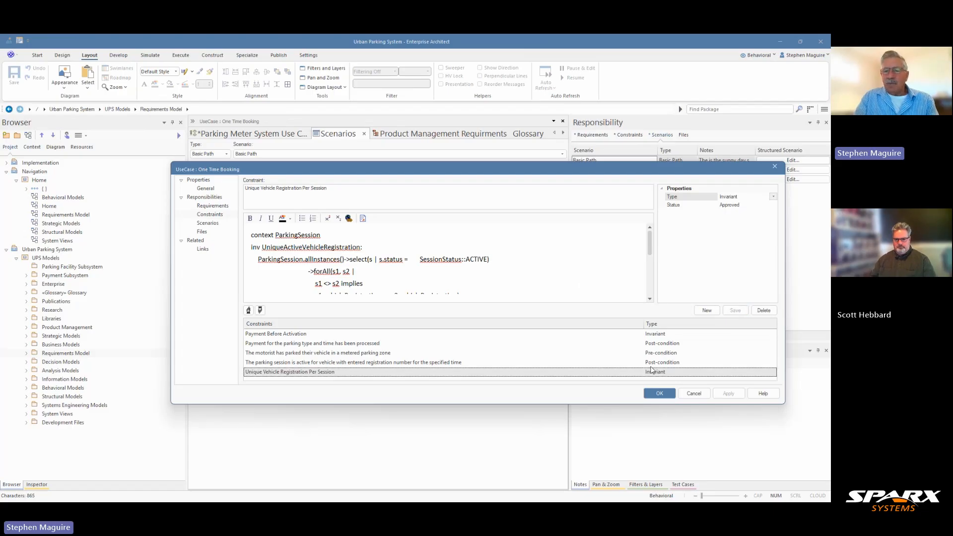
{"action": "left_click", "coordinate": [659, 393]}
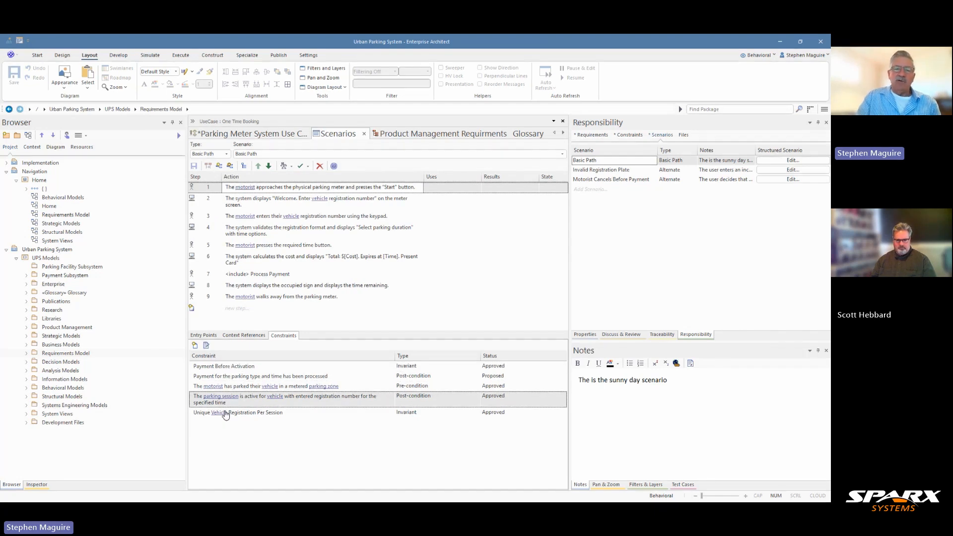
Check Event Booking's scenario steps and constraints, and return to One Time Booking on the use case diagram.
{"action": "mouse_move", "coordinate": [225, 415]}
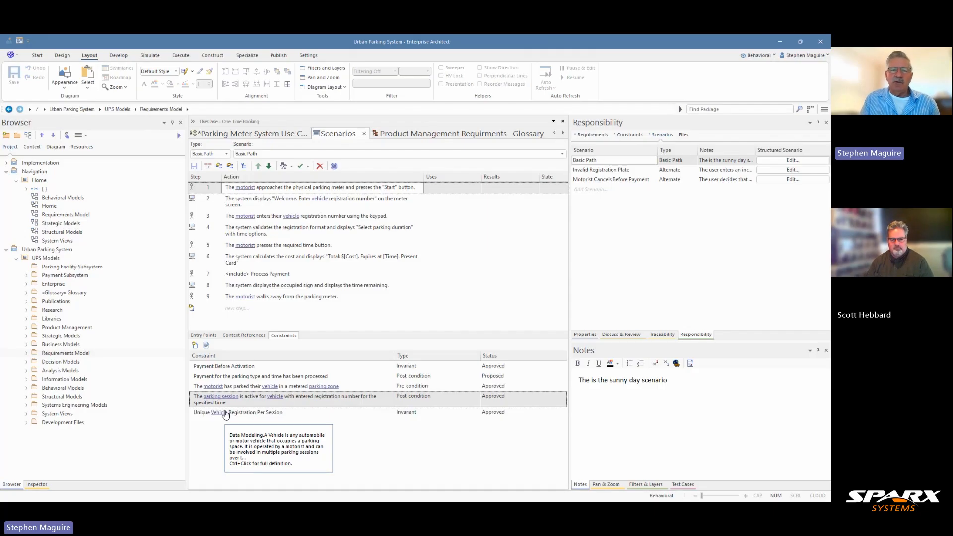
{"action": "left_click", "coordinate": [289, 131]}
{"action": "left_click", "coordinate": [369, 254]}
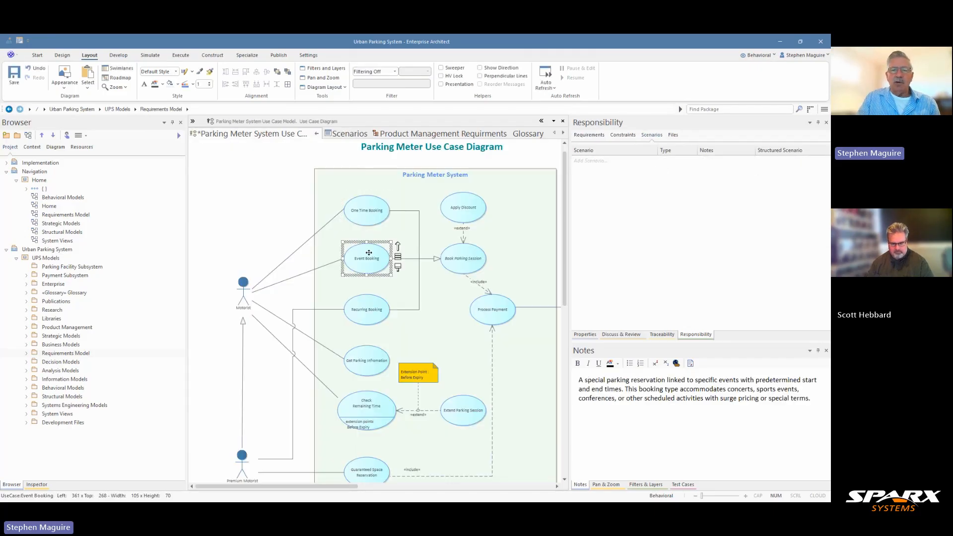
{"action": "left_click", "coordinate": [340, 134]}
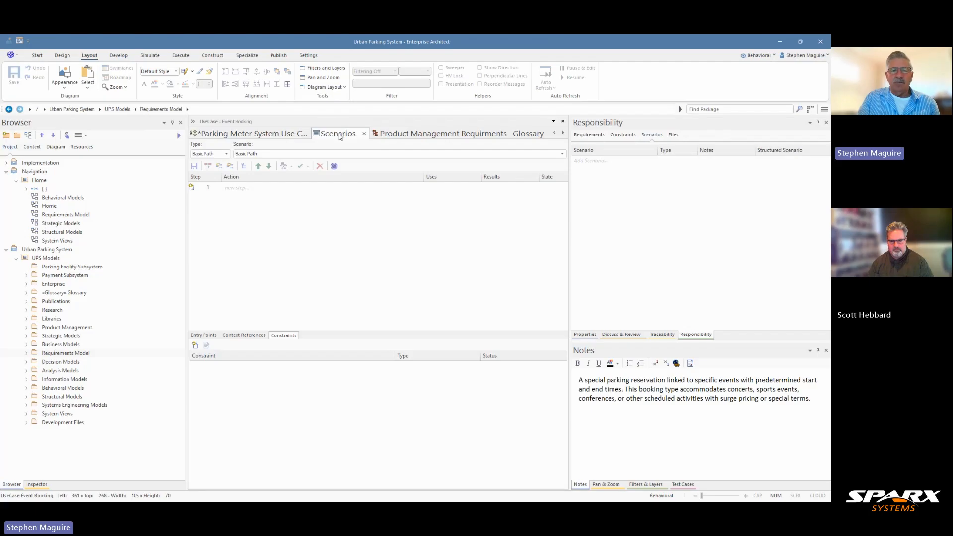
{"action": "left_click", "coordinate": [276, 135]}
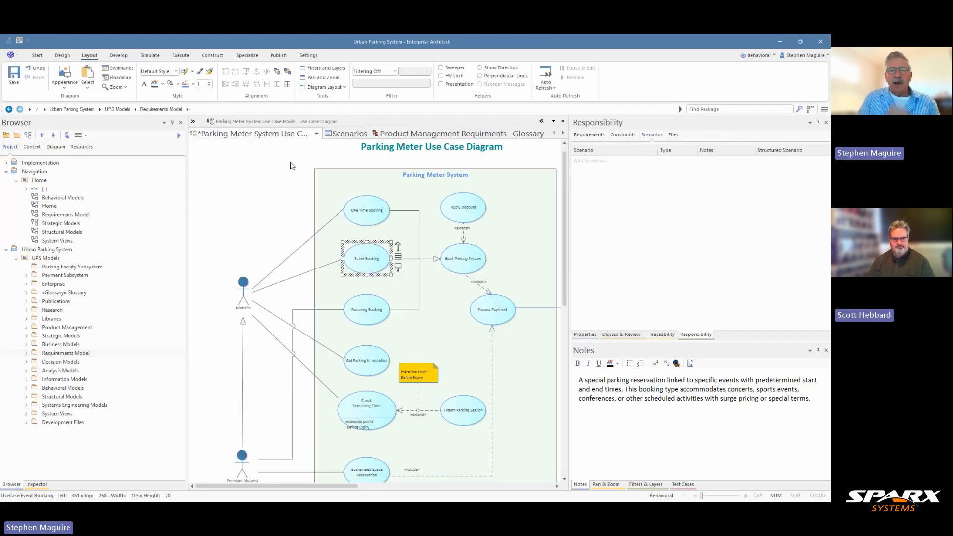
{"action": "left_click", "coordinate": [360, 213]}
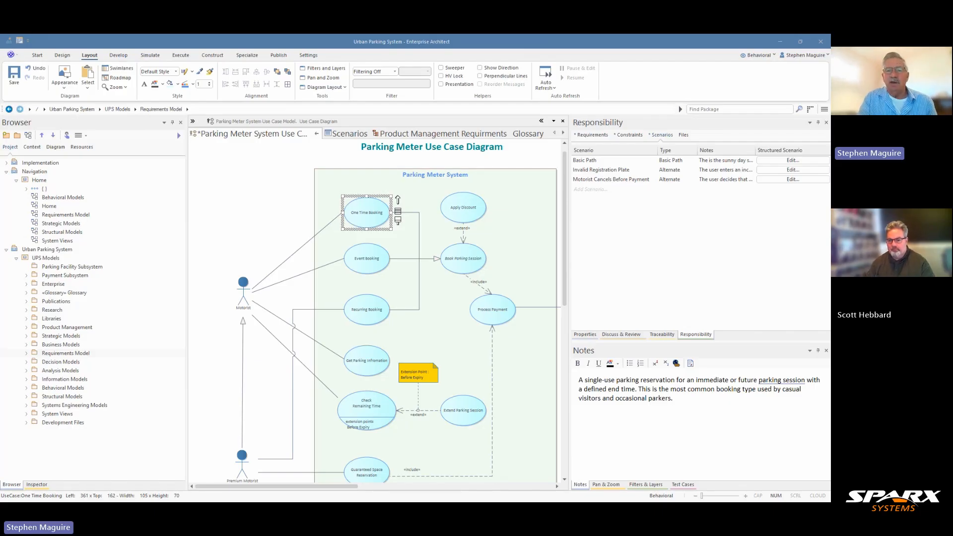
Open the Basic Path scenario of the Get Parking Information use case and collapse the Browser to widen the scenario editor.
{"action": "left_click", "coordinate": [369, 366]}
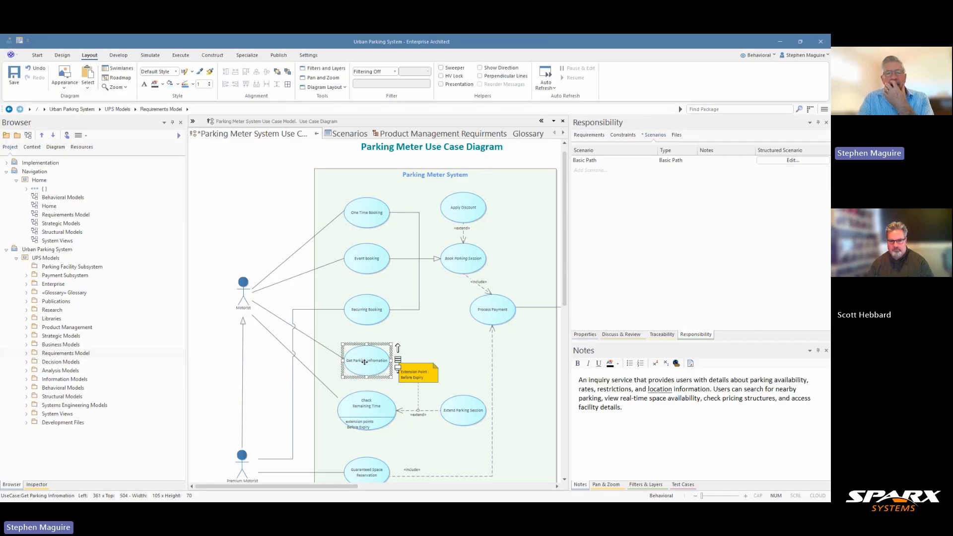
{"action": "left_click", "coordinate": [335, 133]}
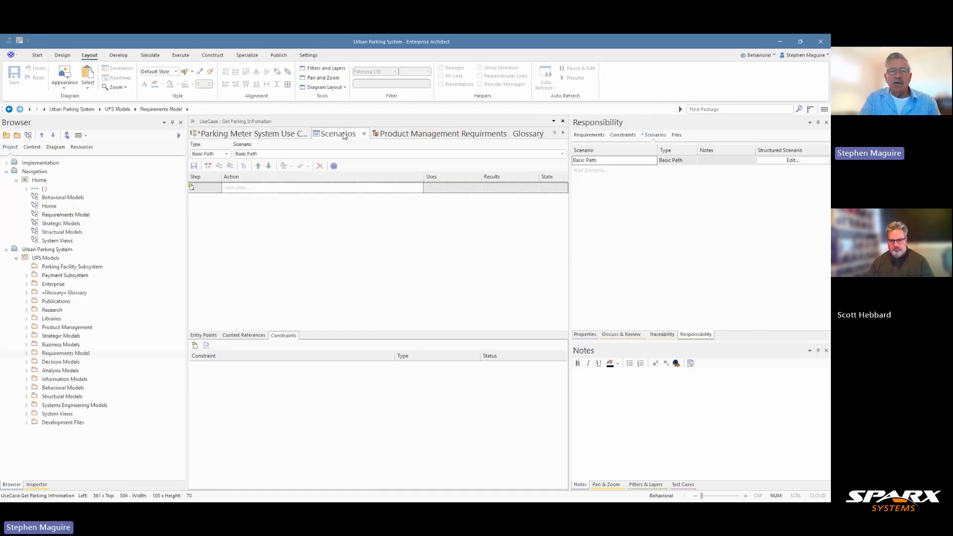
{"action": "left_click", "coordinate": [287, 135]}
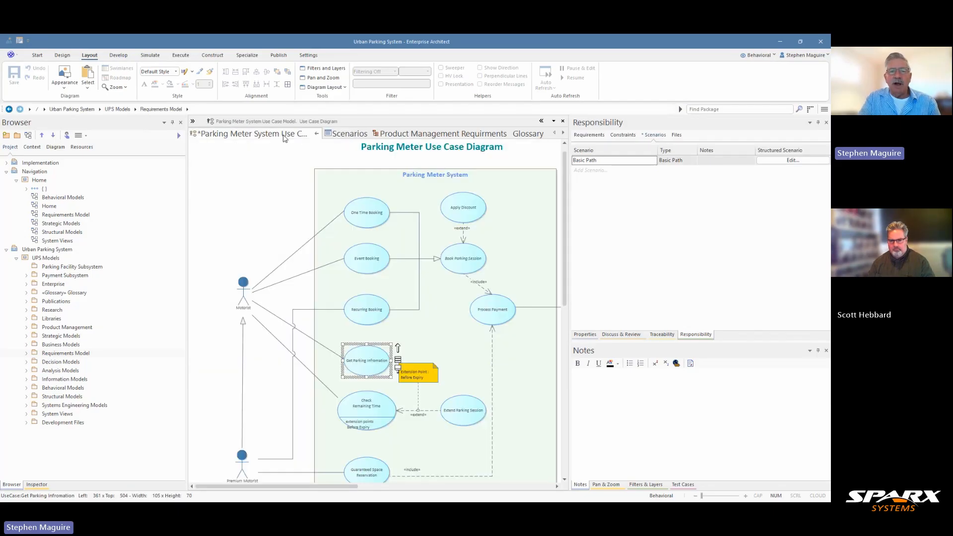
{"action": "left_click", "coordinate": [337, 134]}
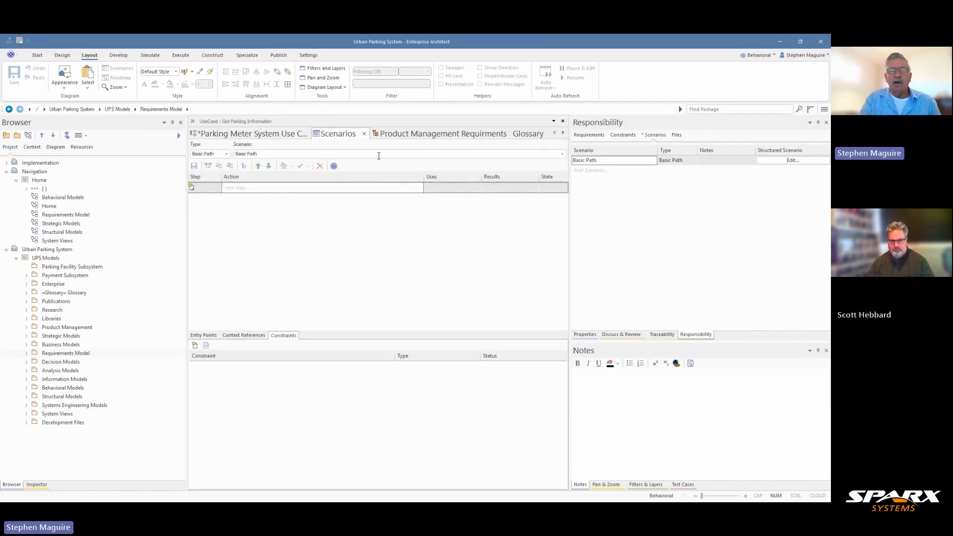
{"action": "left_click", "coordinate": [173, 122]}
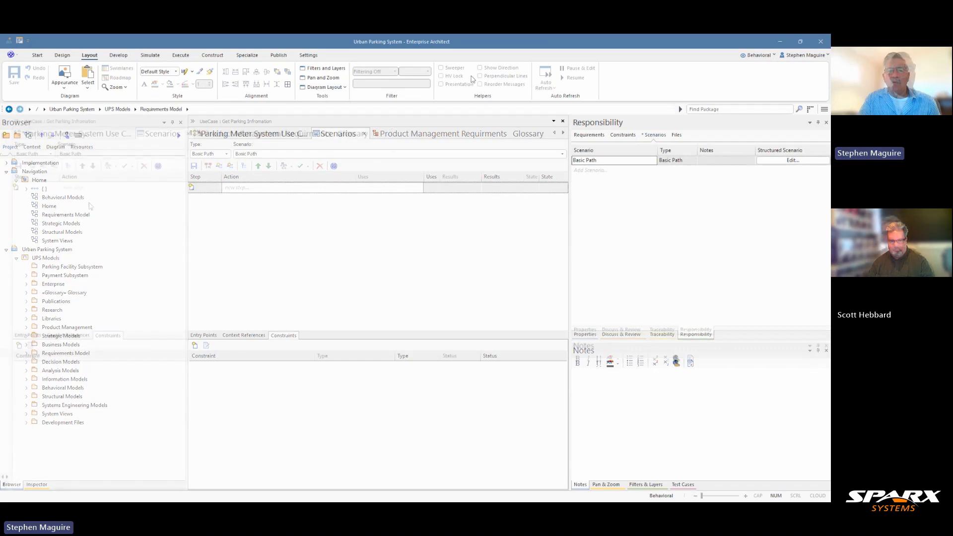
{"action": "left_click", "coordinate": [88, 188]}
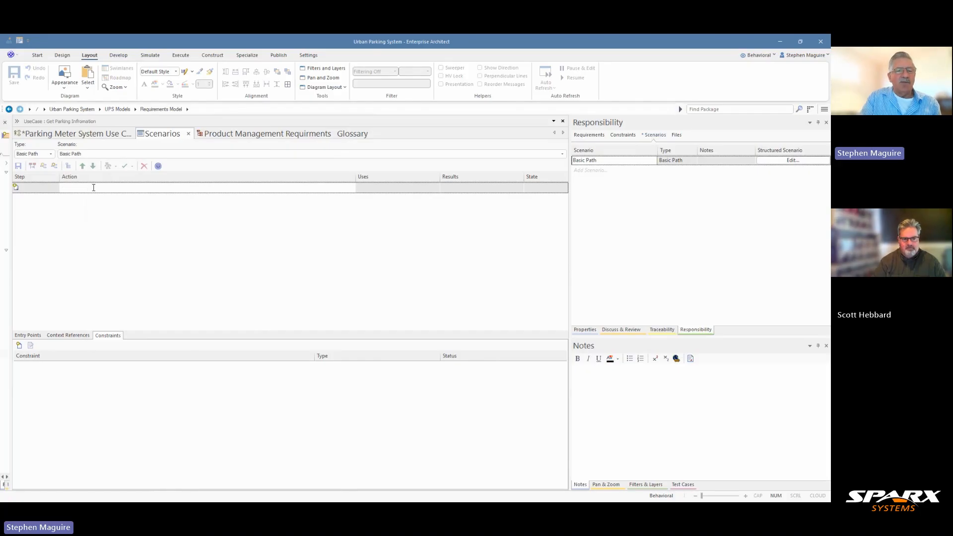
{"action": "right_click", "coordinate": [93, 187]}
{"action": "mouse_move", "coordinate": [118, 198]}
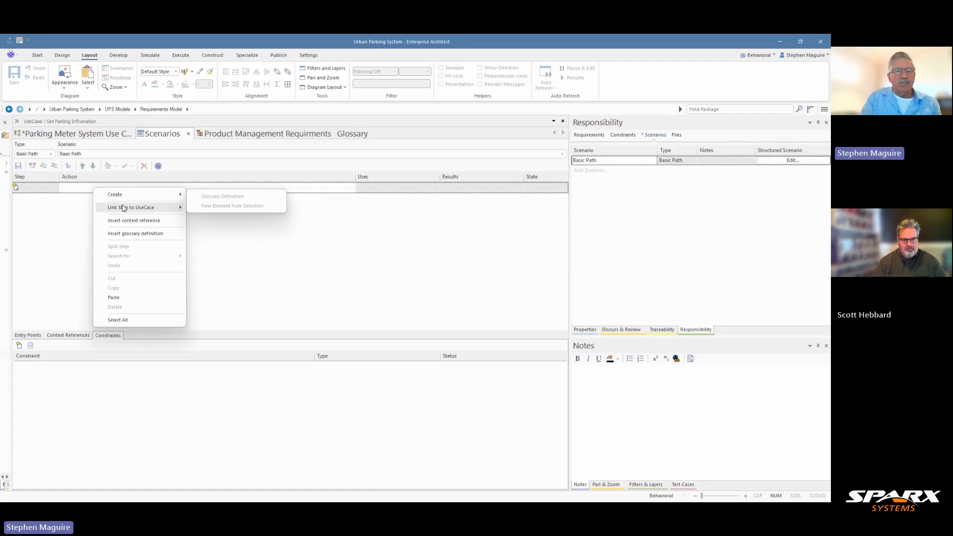
{"action": "left_click", "coordinate": [45, 228]}
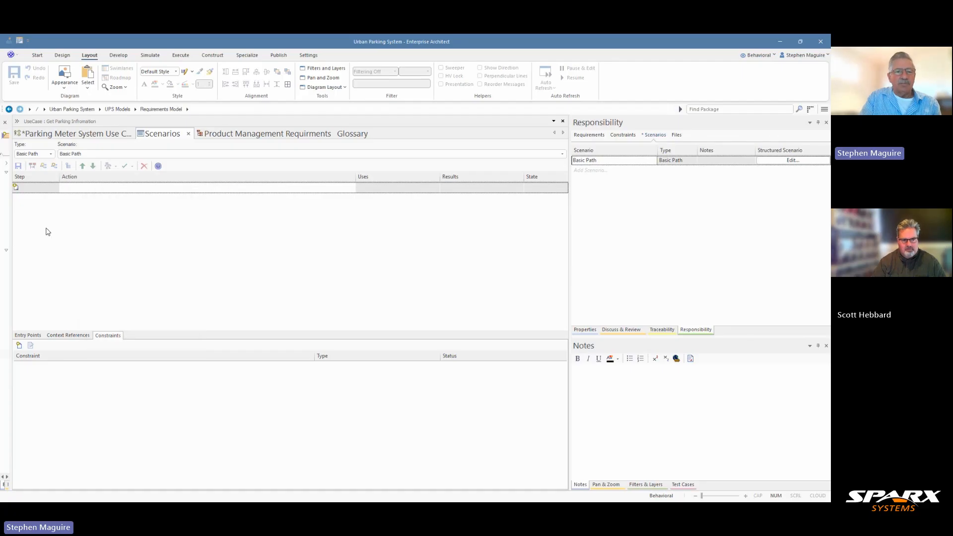
Copy the five Get Parking Information Basic Path sentences from the text file "Use Case Steps for Import.txt" and return to the scenario editor.
{"action": "right_click", "coordinate": [120, 209]}
{"action": "mouse_move", "coordinate": [193, 217]}
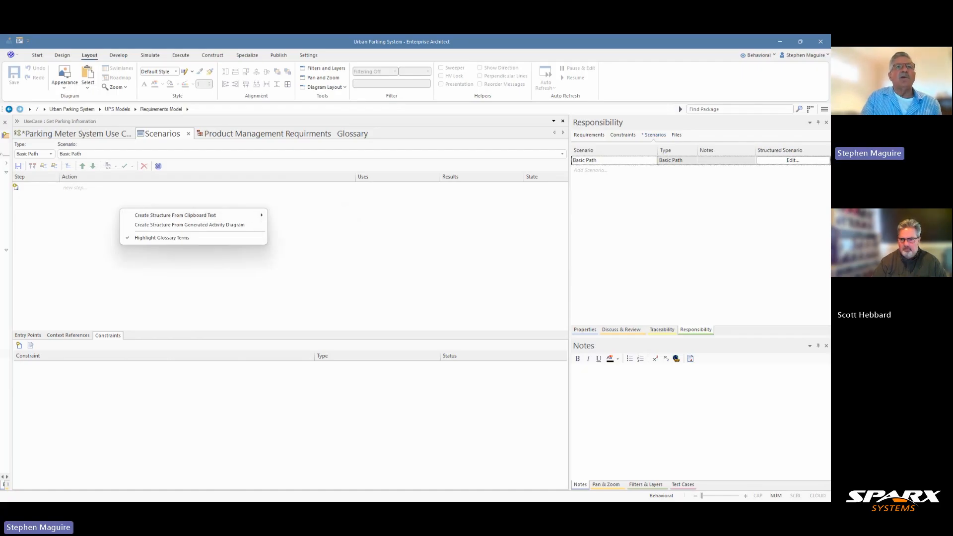
{"action": "left_click_drag", "start_coordinate": [831, 124], "coordinate": [404, 171]}
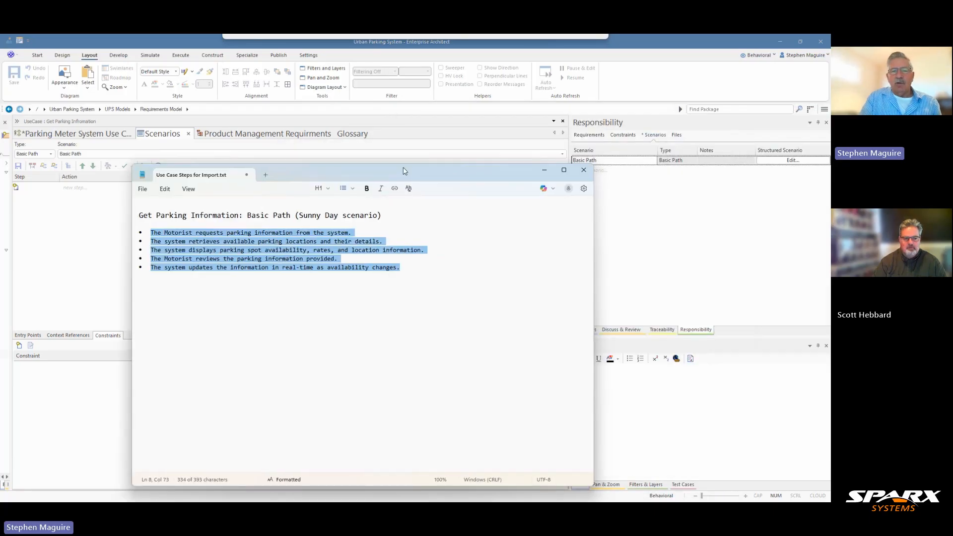
{"action": "left_click", "coordinate": [316, 271]}
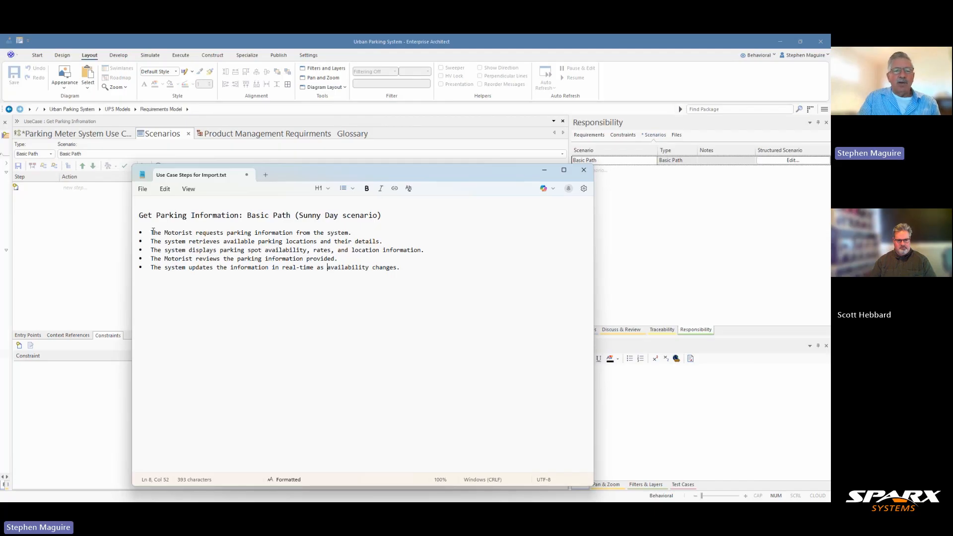
{"action": "left_click_drag", "start_coordinate": [152, 232], "coordinate": [411, 265]}
{"action": "key", "text": "ctrl+c"}
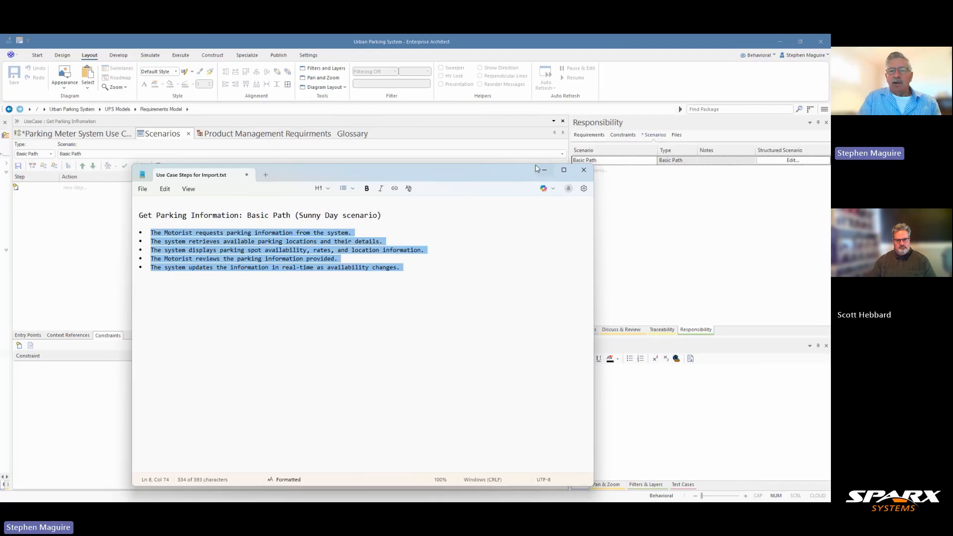
{"action": "left_click_drag", "start_coordinate": [499, 169], "coordinate": [0, 38]}
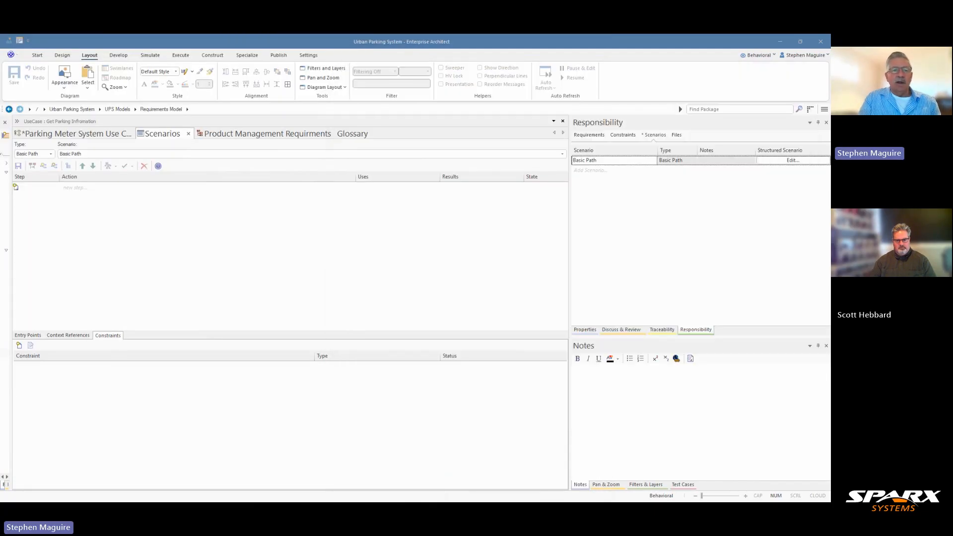
Create the Basic Path structure of Get Parking Information from the clipboard text, using New Line Delimited.
{"action": "right_click", "coordinate": [113, 237]}
{"action": "mouse_move", "coordinate": [198, 244]}
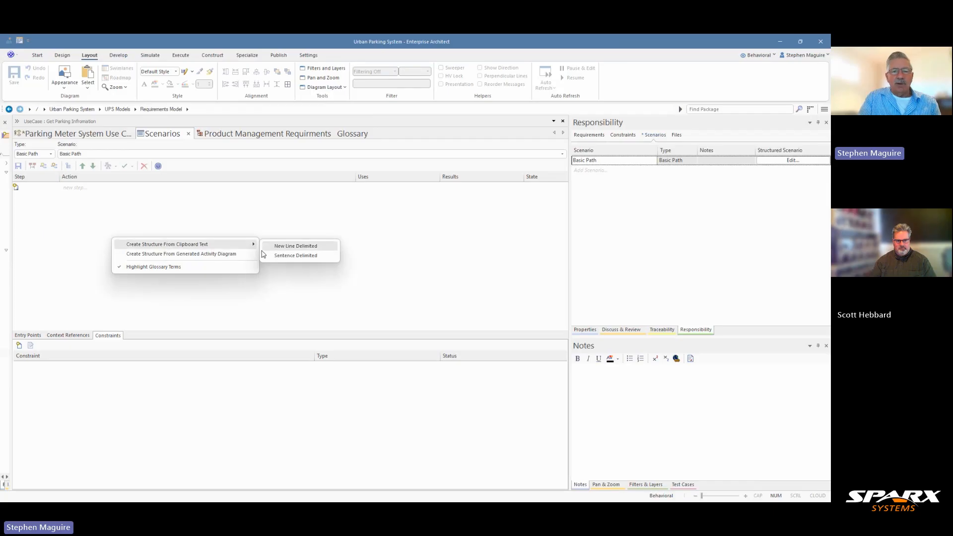
{"action": "left_click", "coordinate": [280, 247]}
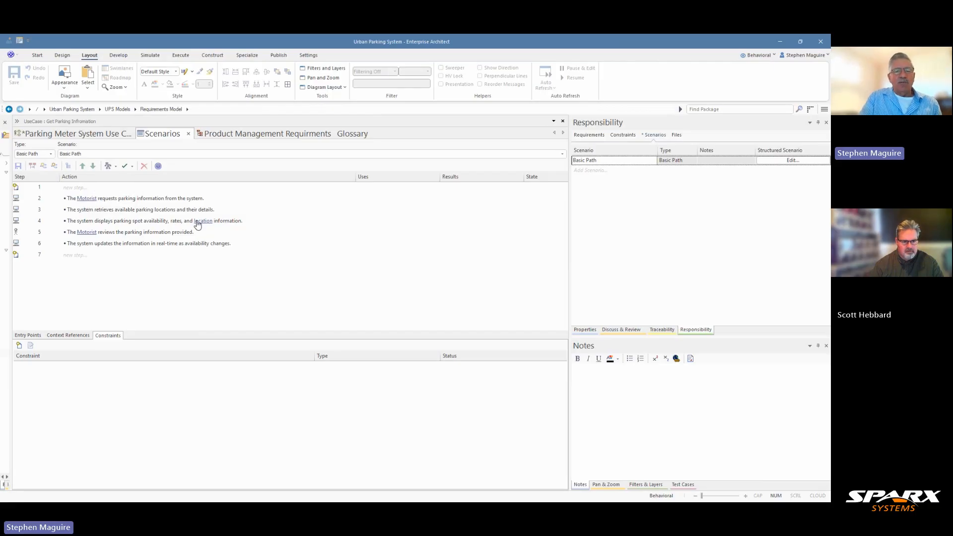
Check the glossary meaning of "location" from the fourth step, look over the Glossary, and close it.
{"action": "mouse_move", "coordinate": [203, 227]}
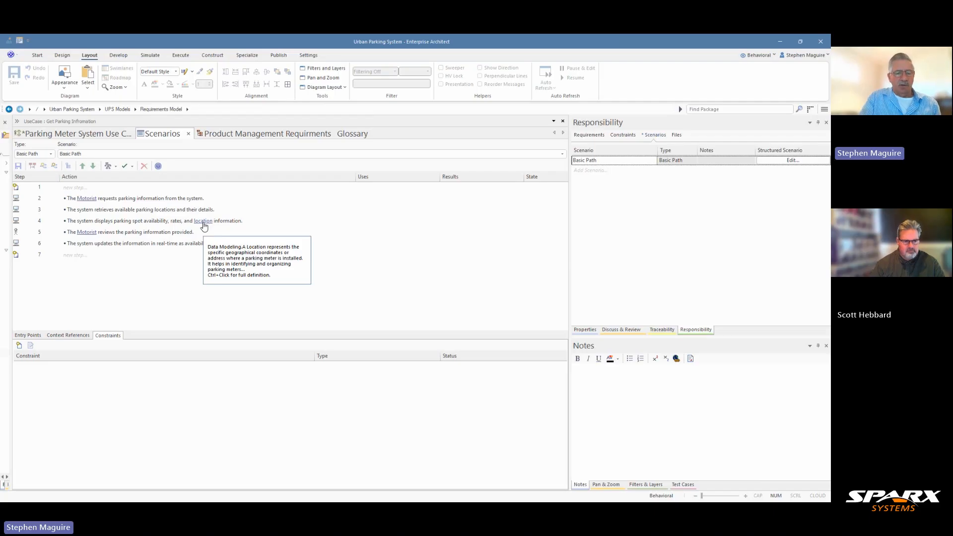
{"action": "left_click", "coordinate": [339, 135]}
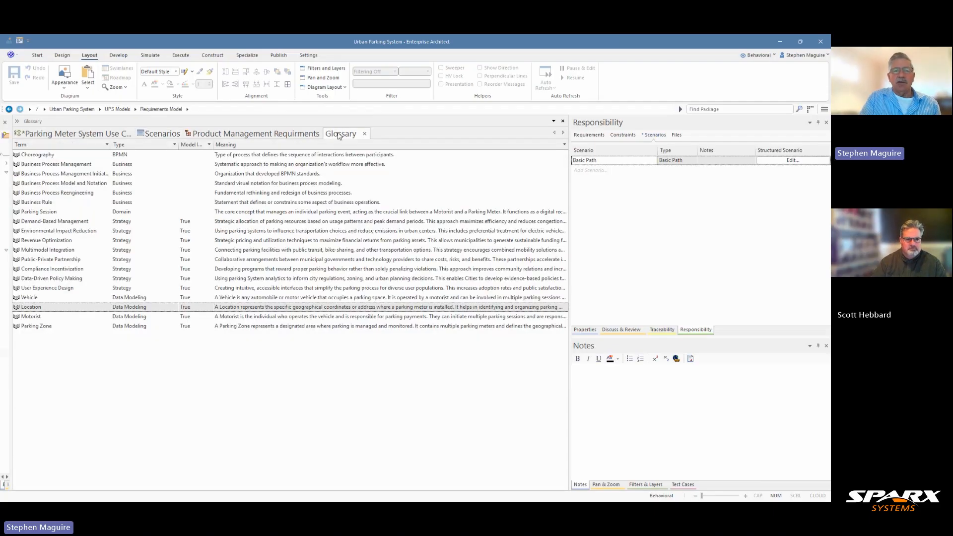
{"action": "left_click", "coordinate": [365, 134]}
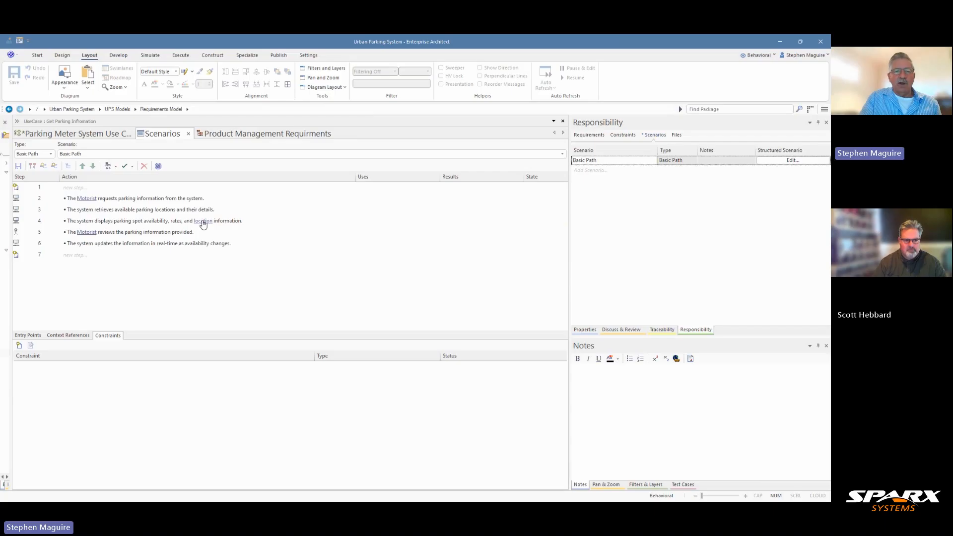
{"action": "mouse_move", "coordinate": [203, 224]}
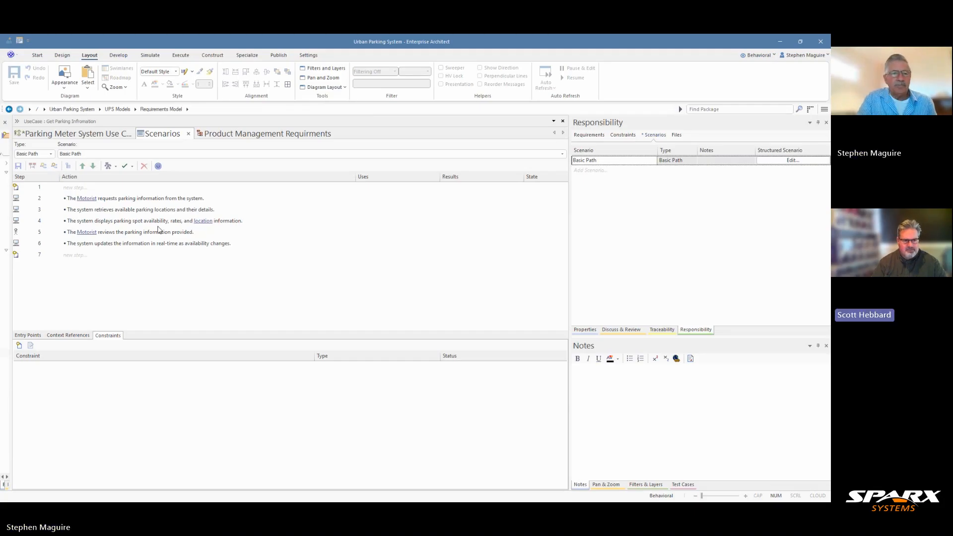
Set the step "The Motorist requests parking information from the system" as a User step.
{"action": "left_click", "coordinate": [117, 199]}
{"action": "right_click", "coordinate": [118, 200]}
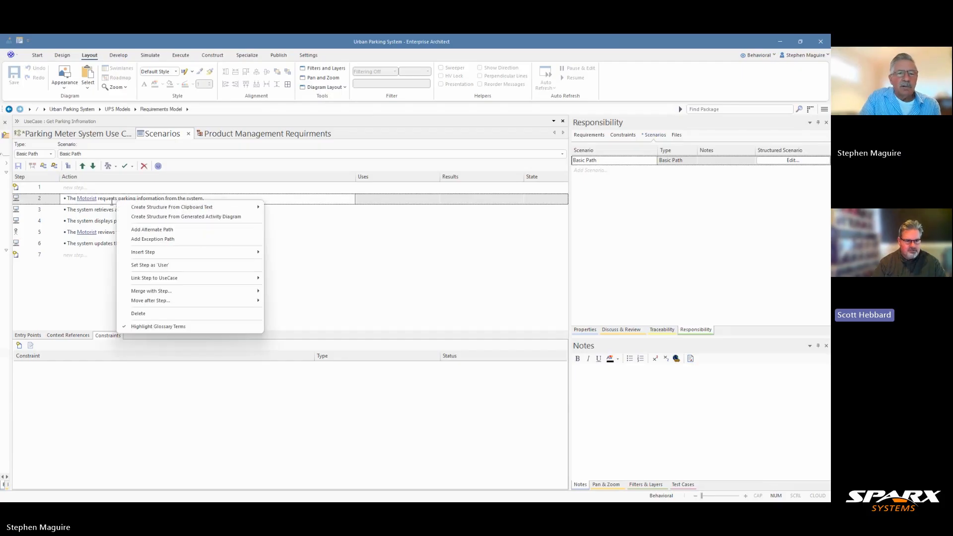
{"action": "left_click", "coordinate": [149, 267]}
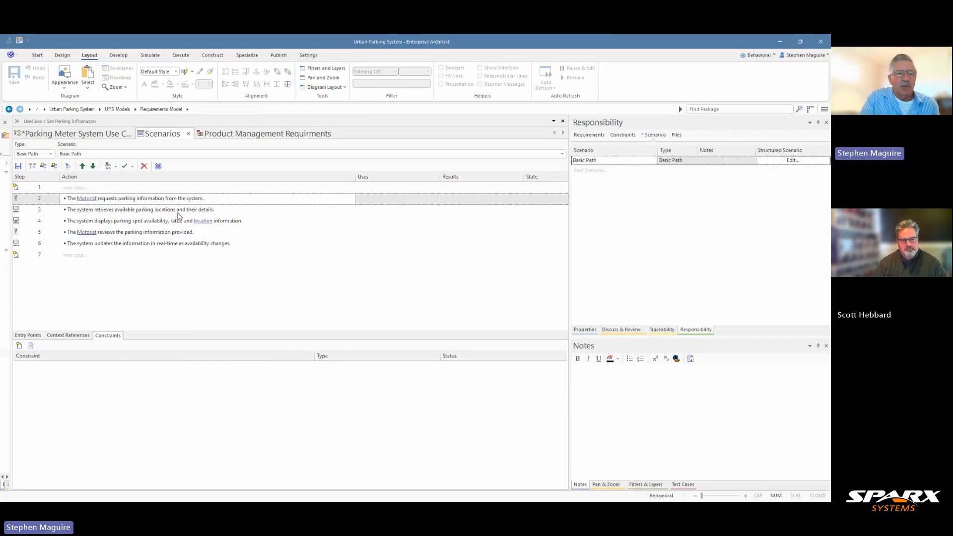
{"action": "left_click", "coordinate": [78, 189]}
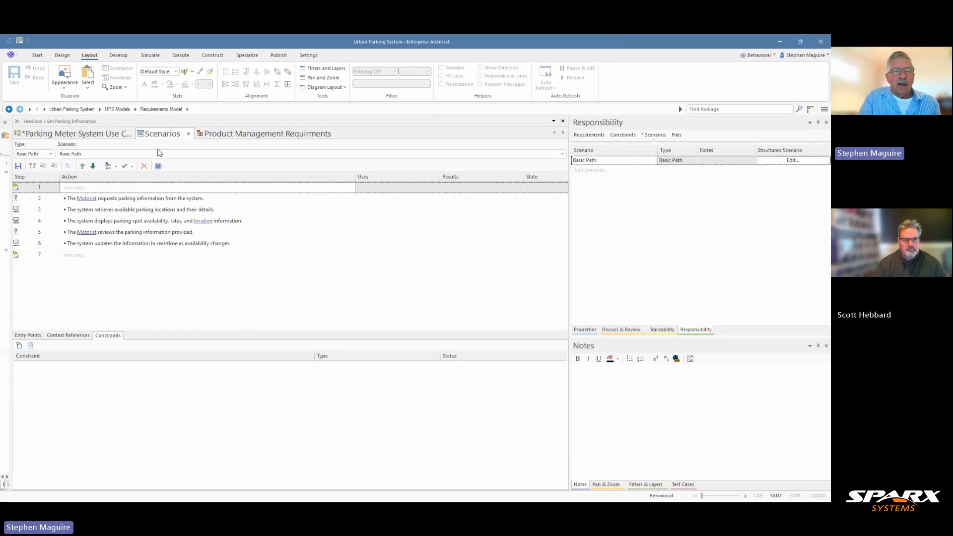
Show One Time Booking's Basic Path in the scenario editor and widen the editor slightly.
{"action": "left_click", "coordinate": [105, 136]}
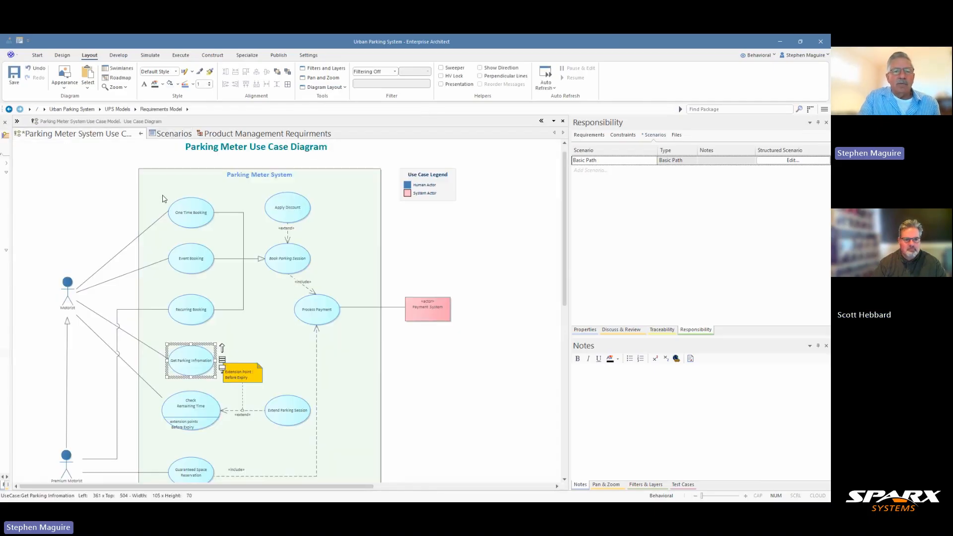
{"action": "left_click", "coordinate": [188, 209]}
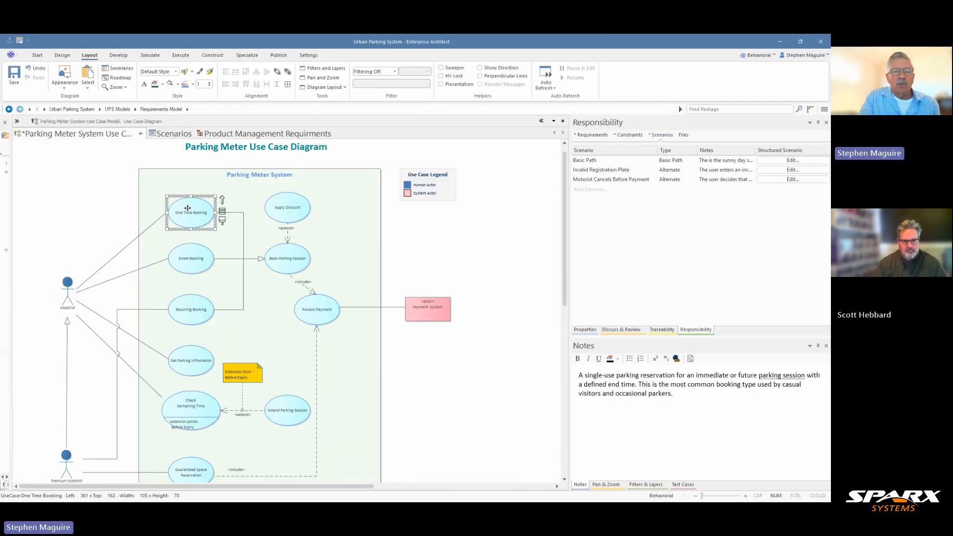
{"action": "left_click", "coordinate": [170, 134]}
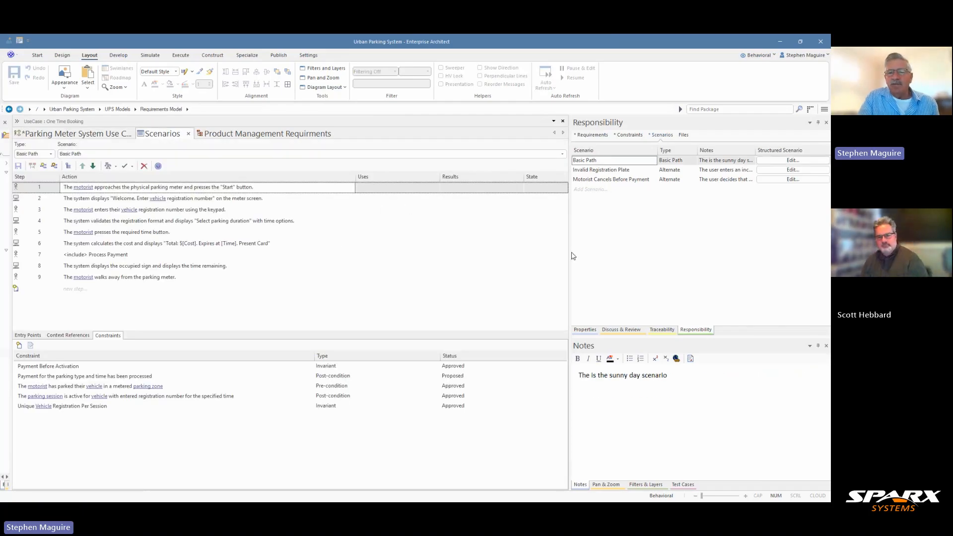
{"action": "left_click_drag", "start_coordinate": [569, 254], "coordinate": [588, 255]}
Examine the Uses, Results and State fields of the first One Time Booking step.
{"action": "left_click", "coordinate": [392, 189]}
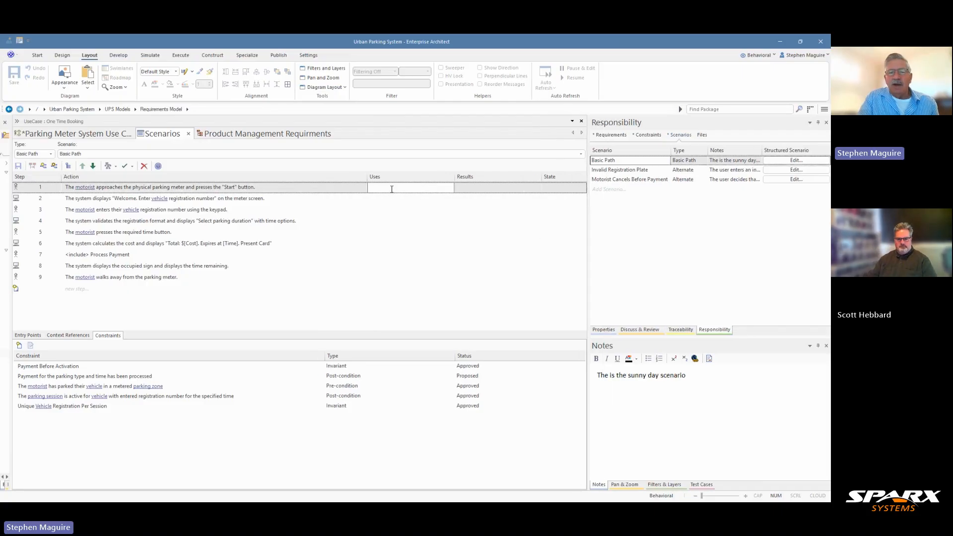
{"action": "left_click", "coordinate": [472, 190]}
{"action": "left_click", "coordinate": [550, 189]}
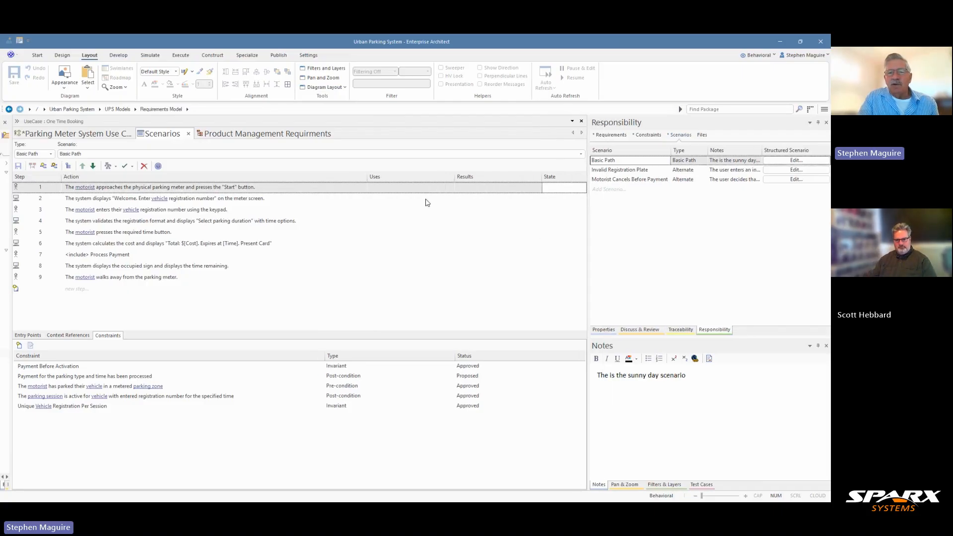
{"action": "left_click", "coordinate": [397, 193]}
{"action": "left_click", "coordinate": [486, 188]}
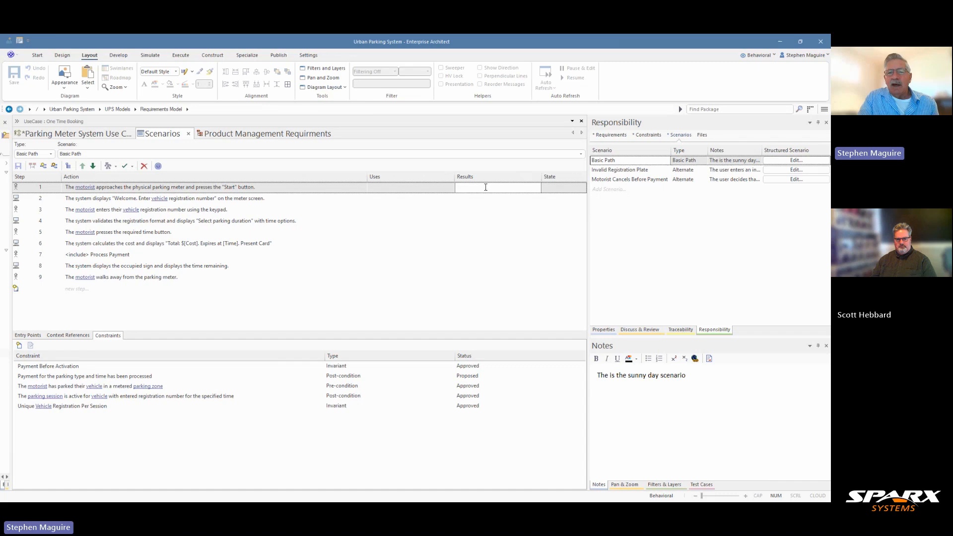
{"action": "left_click", "coordinate": [550, 188]}
{"action": "left_click", "coordinate": [390, 188]}
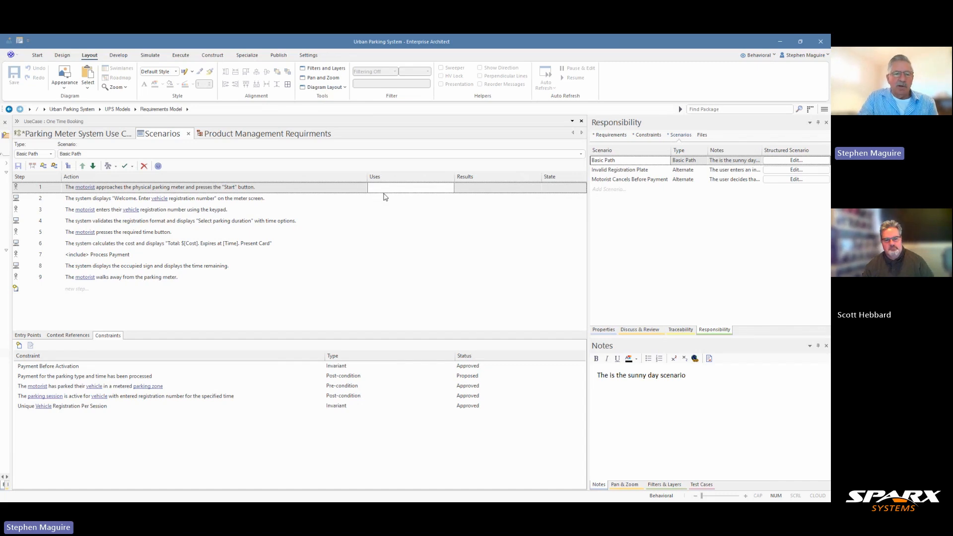
Review One Time Booking's context references, entry points and constraints beneath the scenario steps.
{"action": "left_click", "coordinate": [63, 337]}
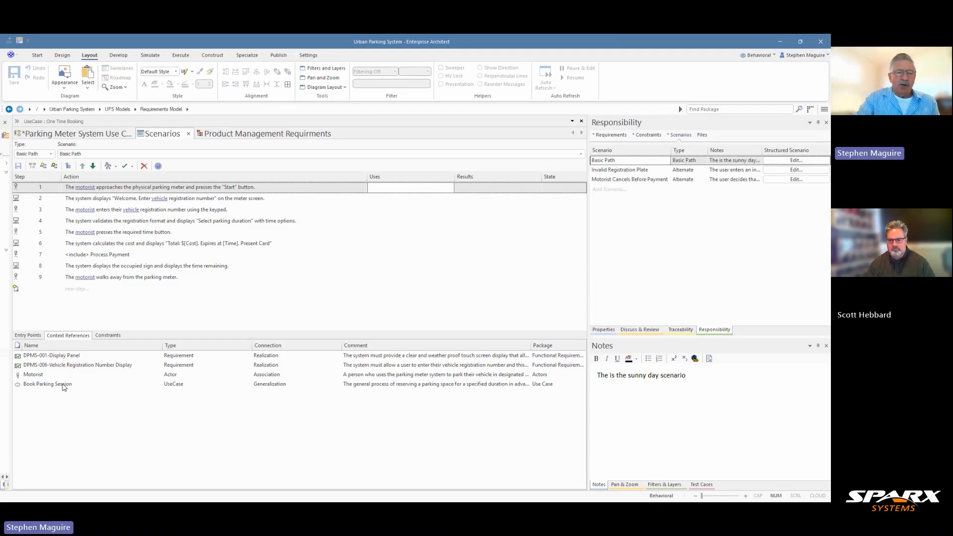
{"action": "left_click", "coordinate": [38, 335]}
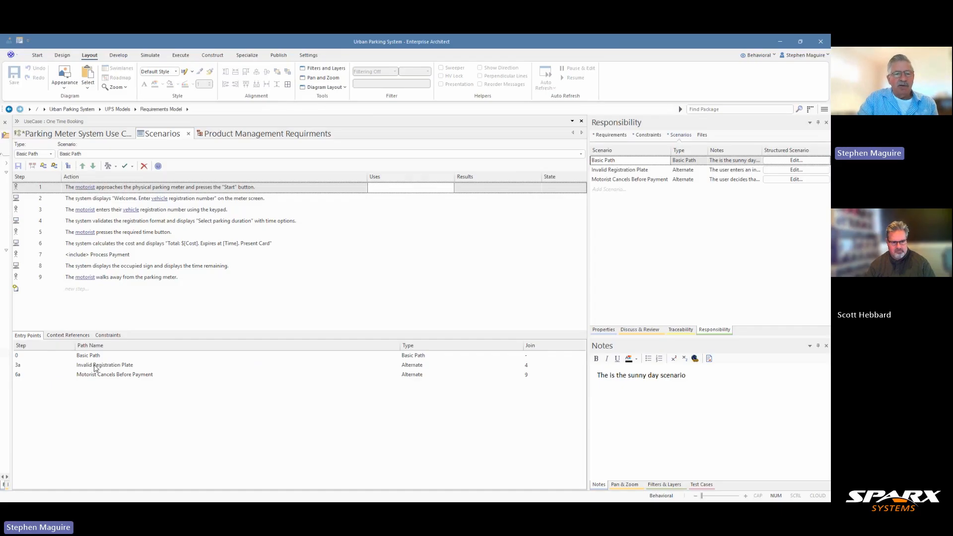
{"action": "left_click", "coordinate": [108, 335]}
{"action": "left_click", "coordinate": [75, 336]}
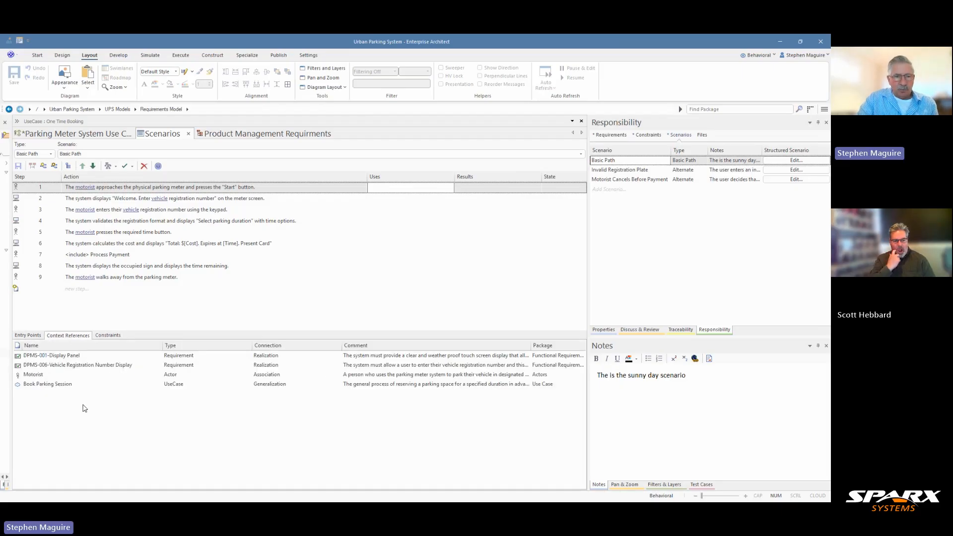
Examine the element types and the Enable Uses Context Lists option in Manage Uses Context List, leaving the list unchanged.
{"action": "left_click", "coordinate": [68, 165]}
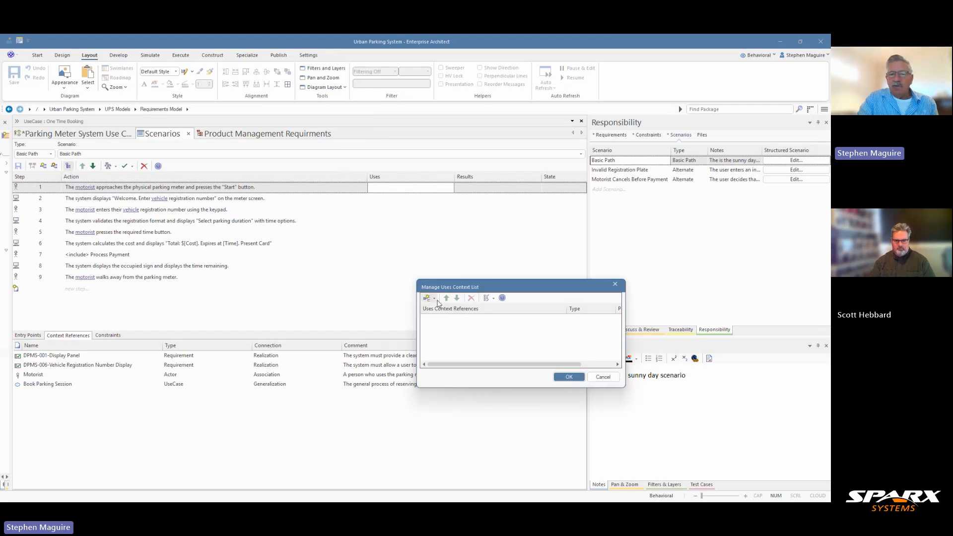
{"action": "left_click", "coordinate": [492, 298]}
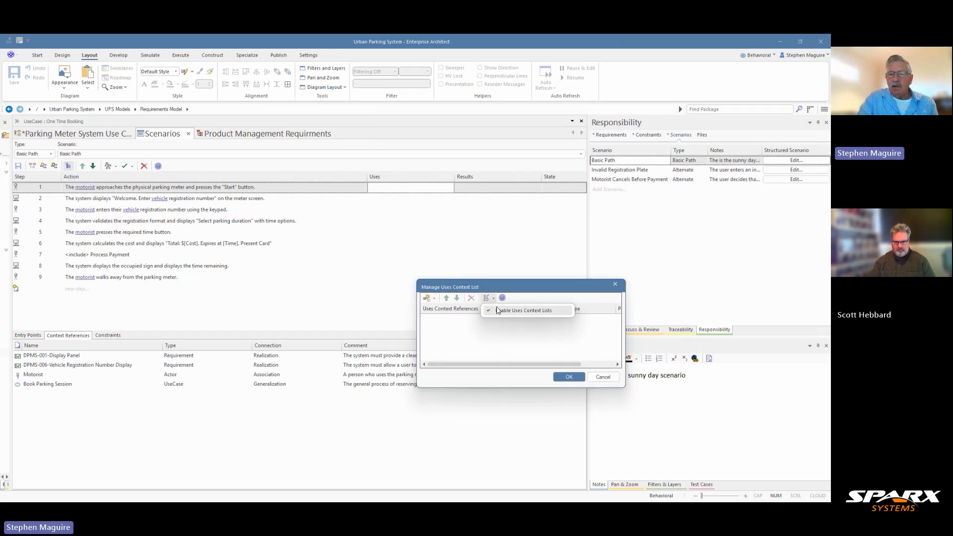
{"action": "left_click", "coordinate": [537, 313]}
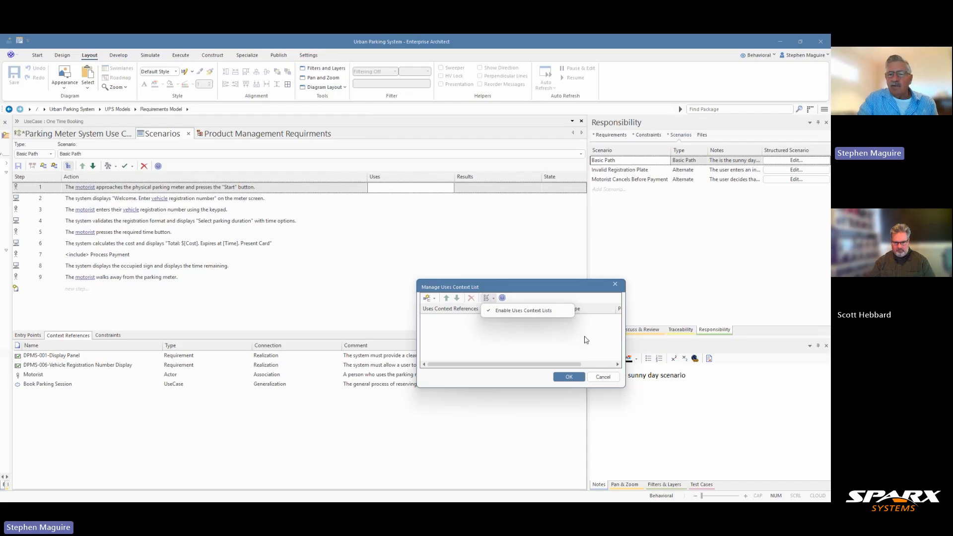
{"action": "left_click", "coordinate": [433, 298]}
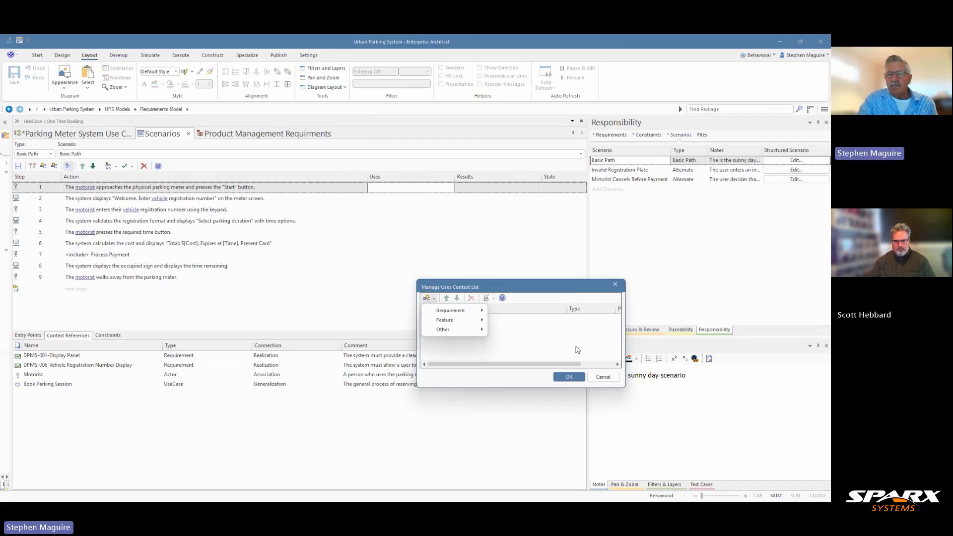
{"action": "left_click", "coordinate": [603, 379]}
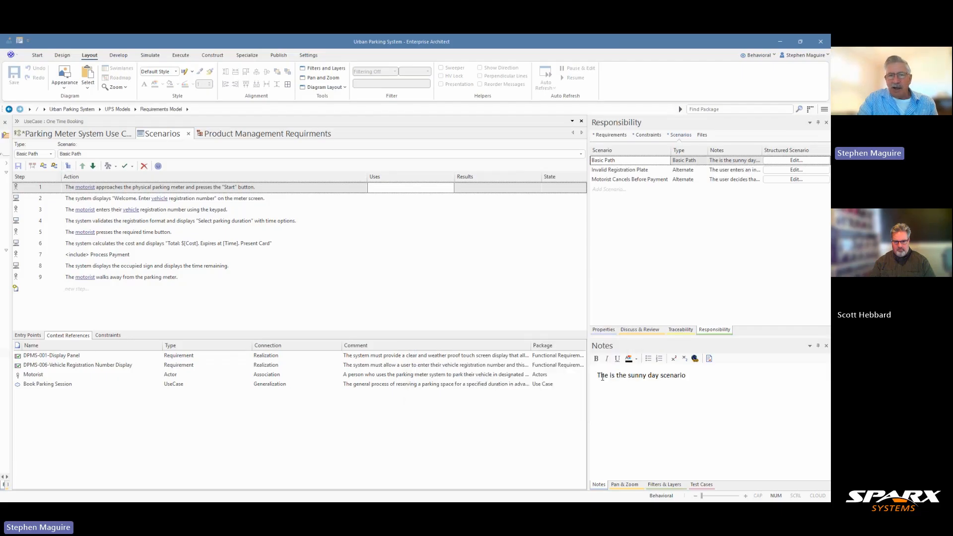
Insert a context reference to the functional requirement DPMS-002-Availability in the Uses field of One Time Booking's first step.
{"action": "right_click", "coordinate": [385, 188]}
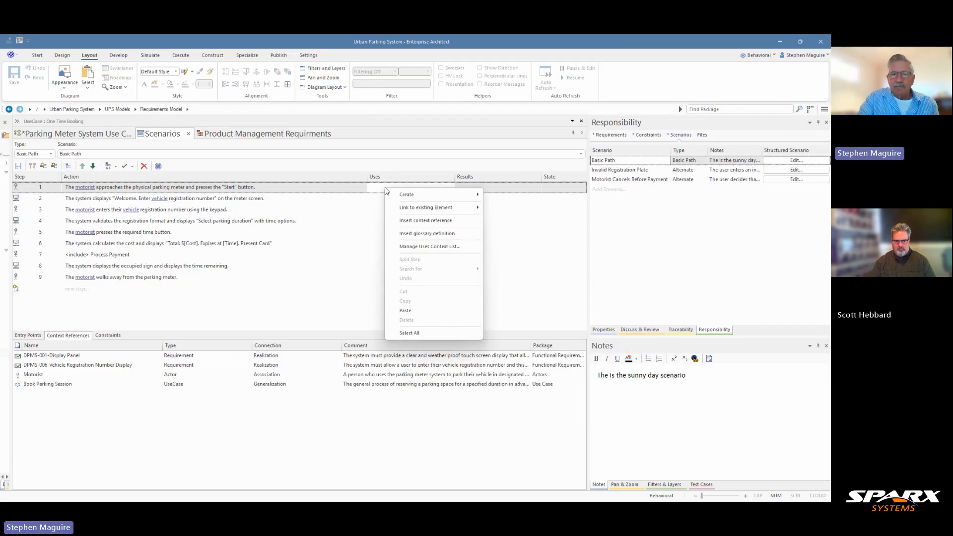
{"action": "mouse_move", "coordinate": [418, 211]}
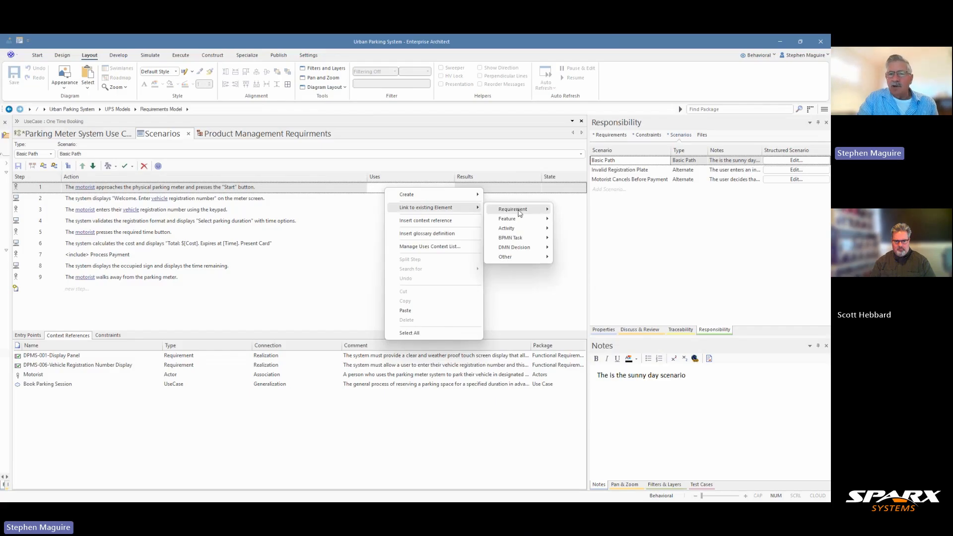
{"action": "mouse_move", "coordinate": [519, 214]}
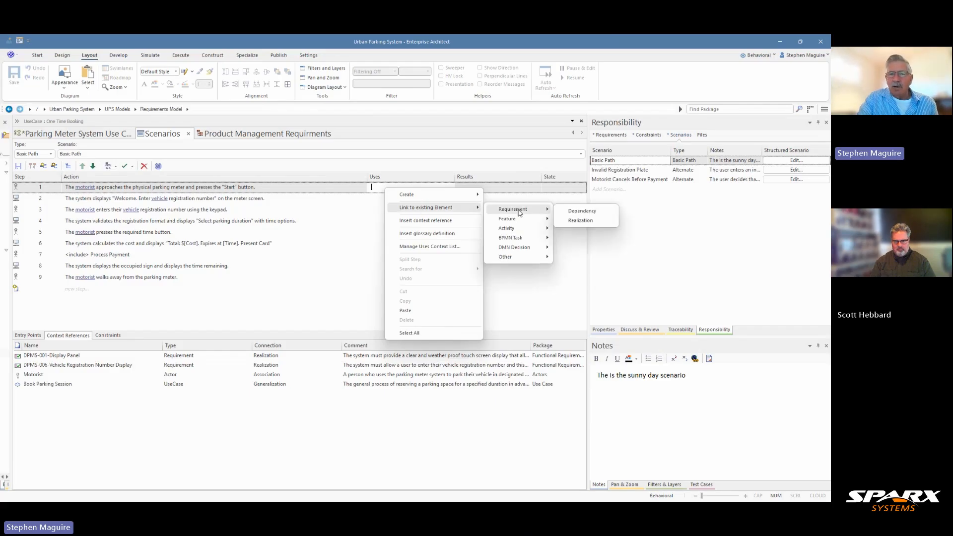
{"action": "left_click", "coordinate": [446, 224]}
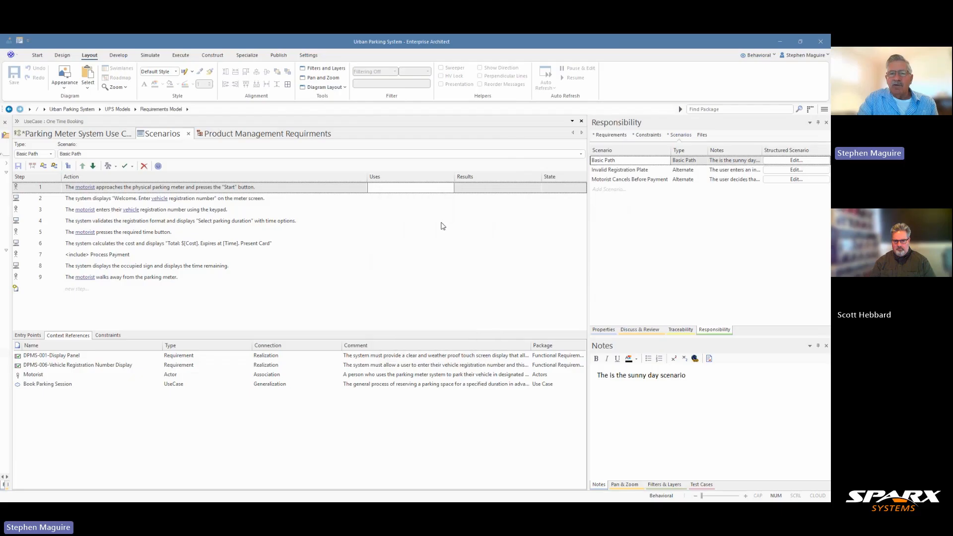
{"action": "scroll", "coordinate": [500, 172], "scroll_direction": "up", "scroll_amount": 4}
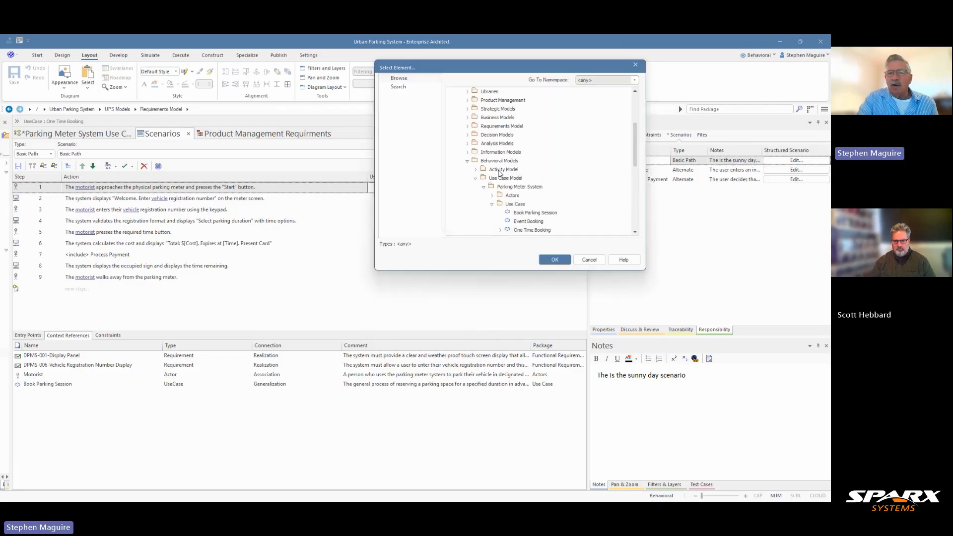
{"action": "left_click", "coordinate": [468, 127]}
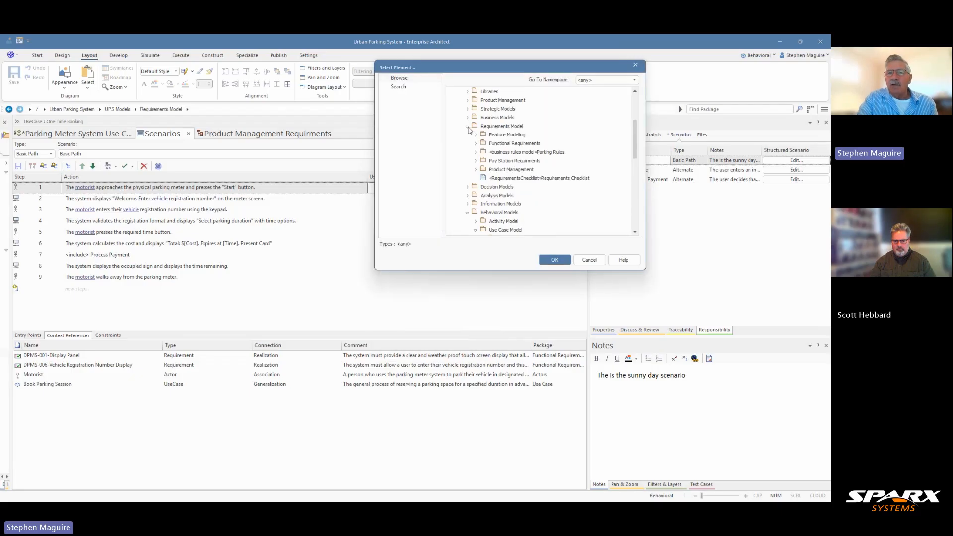
{"action": "left_click", "coordinate": [476, 144]}
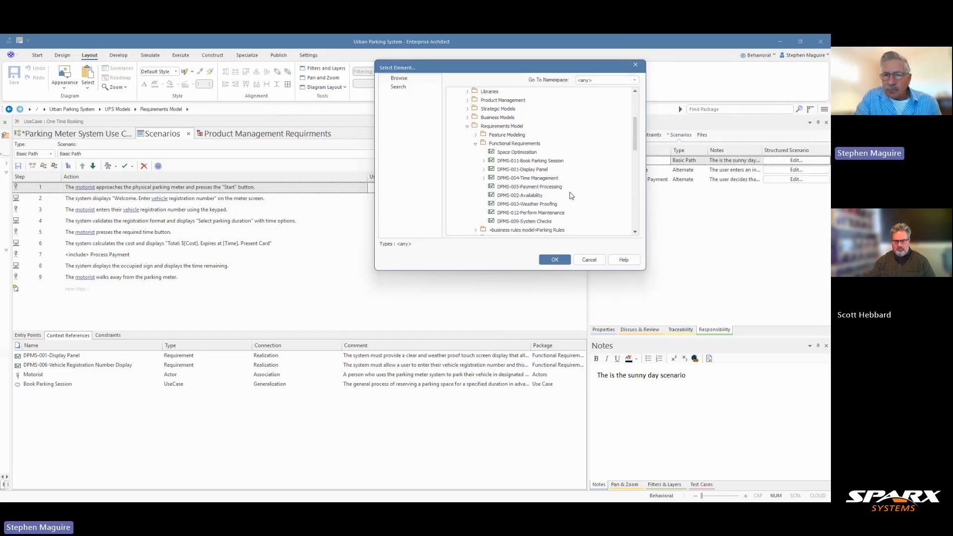
{"action": "left_click", "coordinate": [532, 197]}
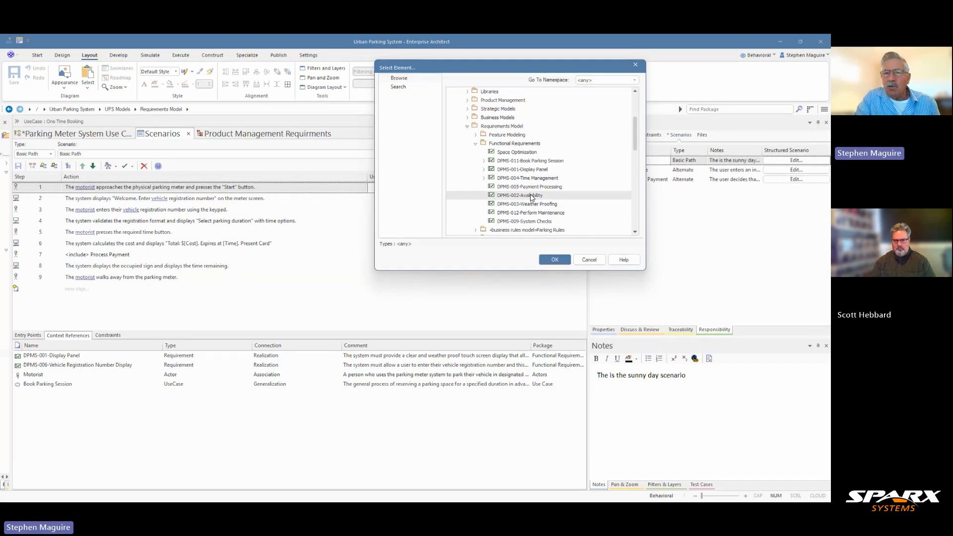
{"action": "left_click", "coordinate": [555, 262]}
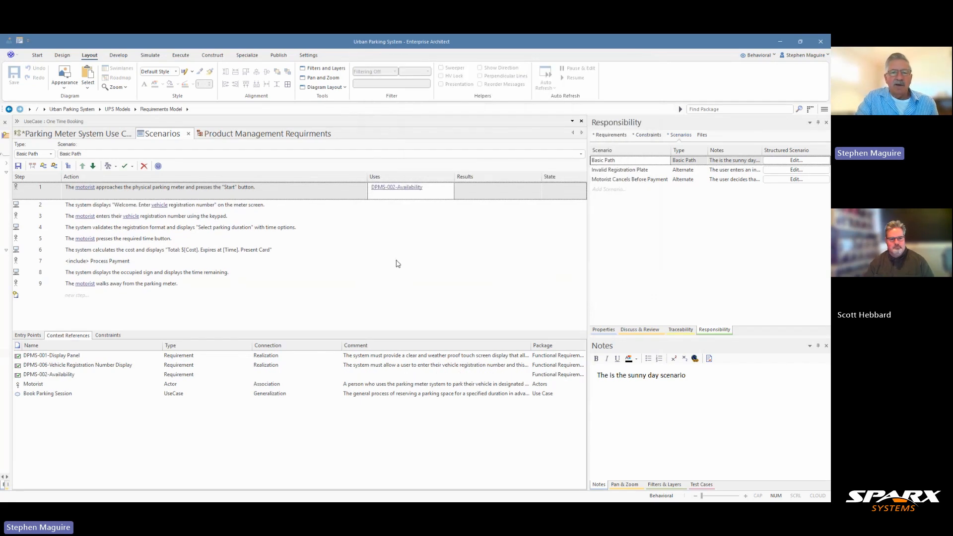
{"action": "mouse_move", "coordinate": [411, 192]}
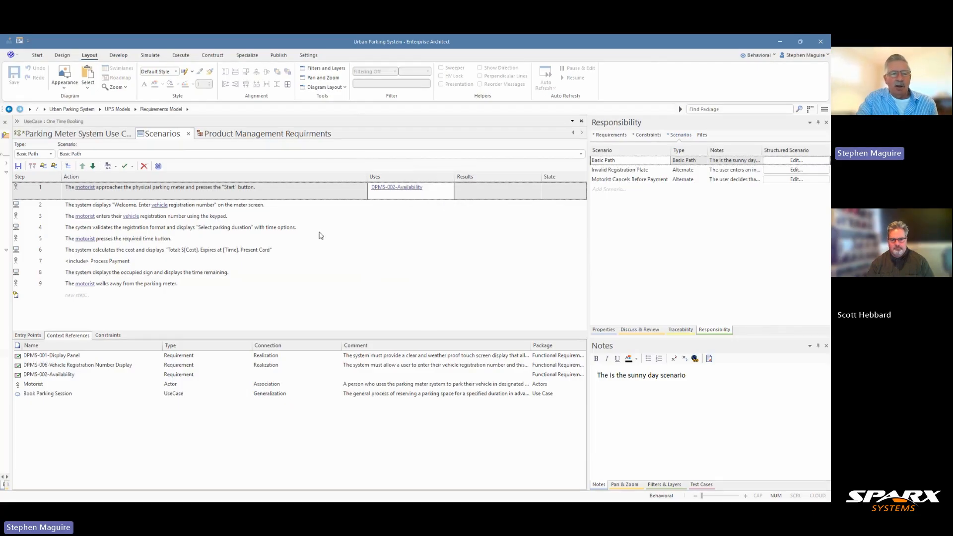
Copy the description text of requirement DPMS-002-Availability and add it as the comment on its context reference.
{"action": "left_click", "coordinate": [55, 377]}
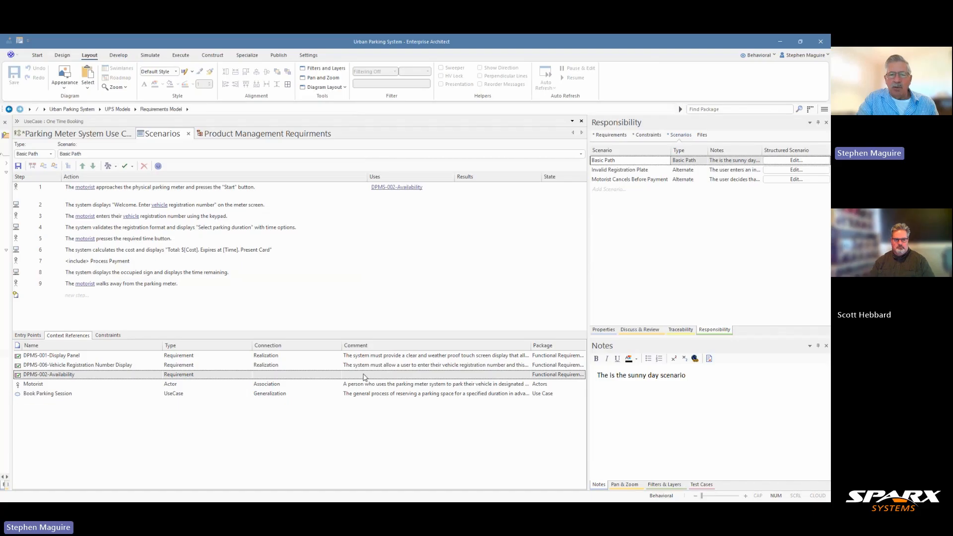
{"action": "left_click", "coordinate": [398, 189]}
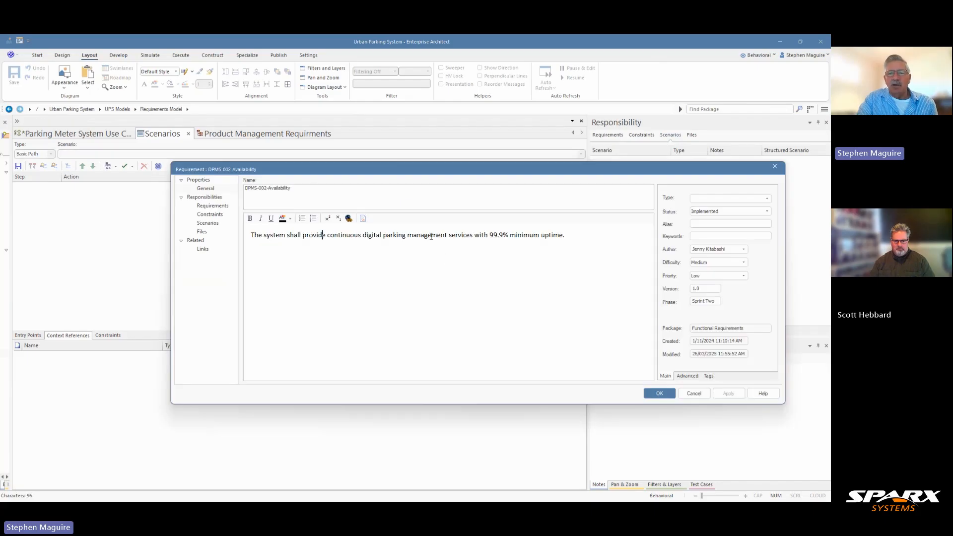
{"action": "left_click_drag", "start_coordinate": [569, 233], "coordinate": [243, 241]}
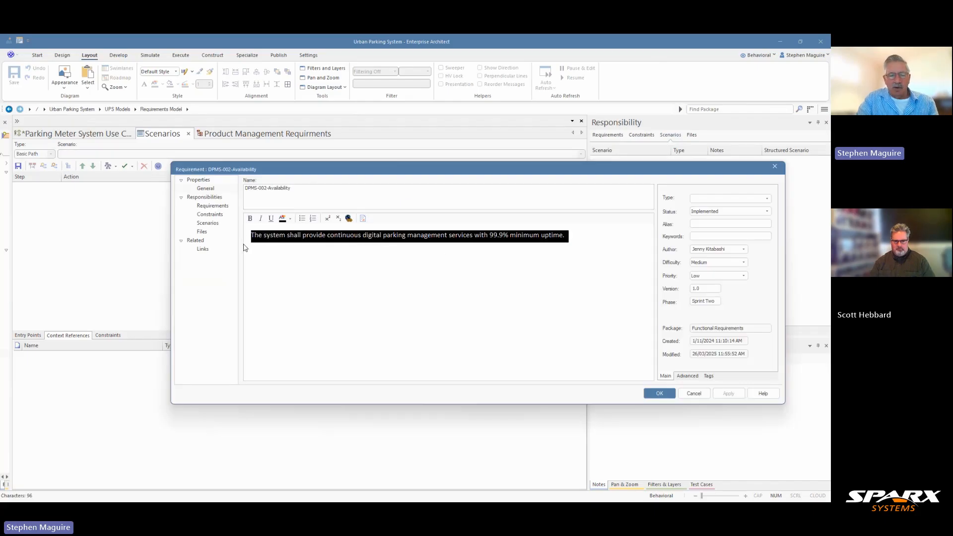
{"action": "left_click", "coordinate": [694, 394]}
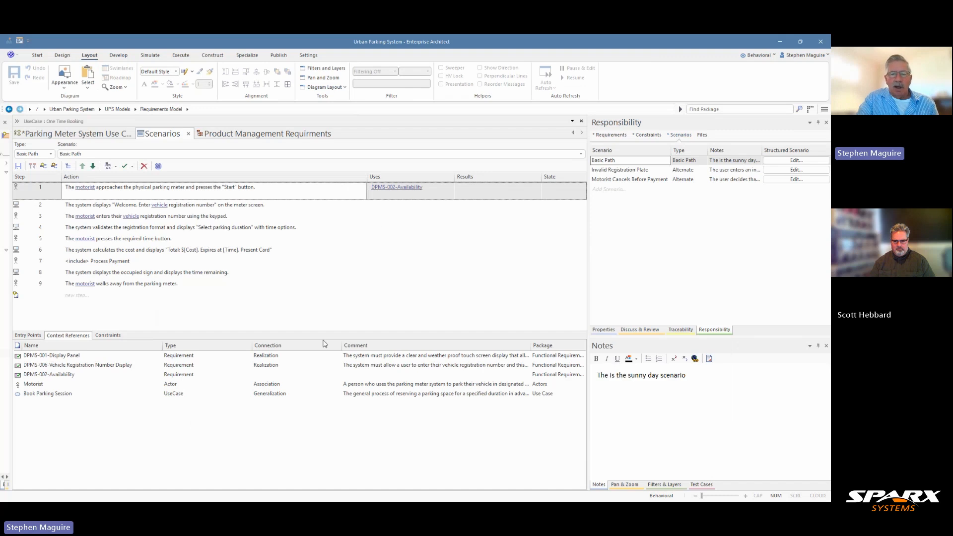
{"action": "left_click", "coordinate": [374, 375]}
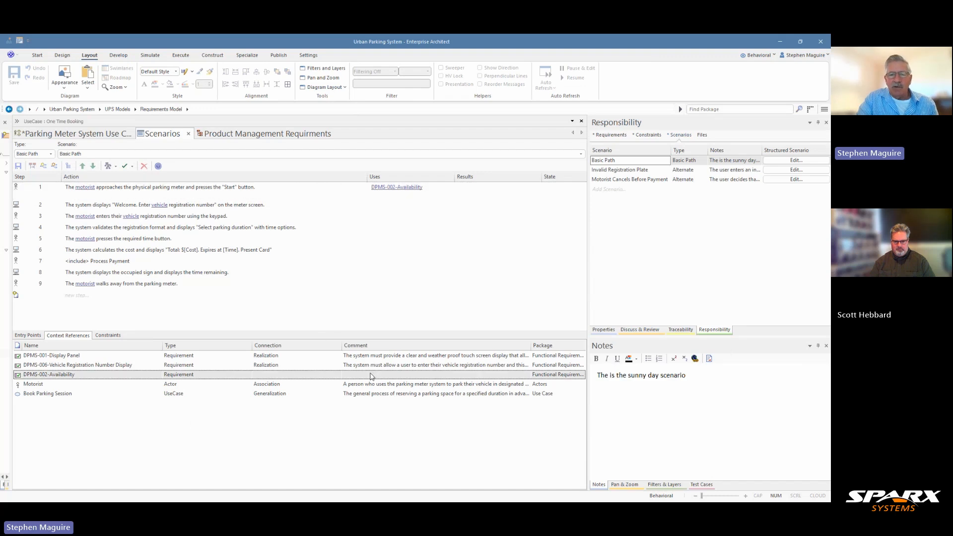
{"action": "right_click", "coordinate": [371, 376]}
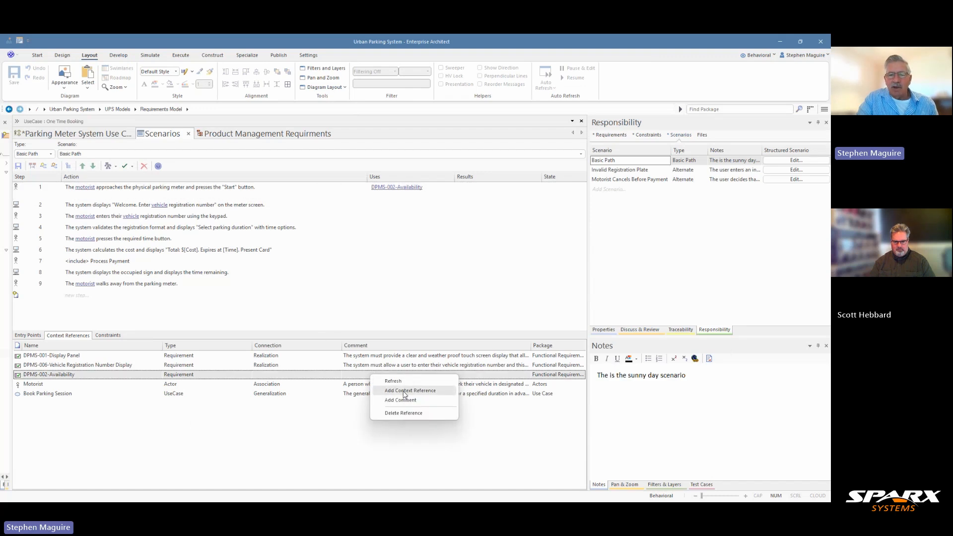
{"action": "left_click", "coordinate": [401, 400]}
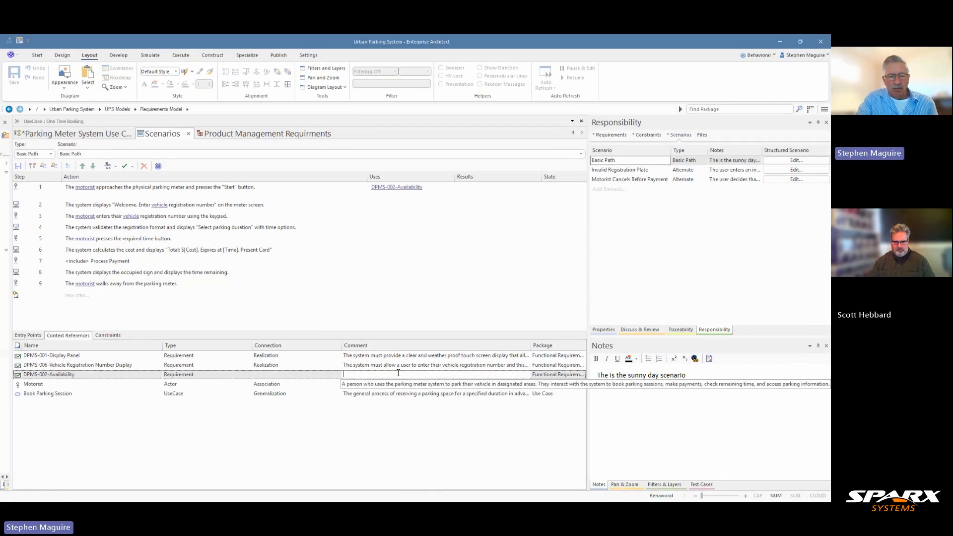
{"action": "key", "text": "ctrl+v"}
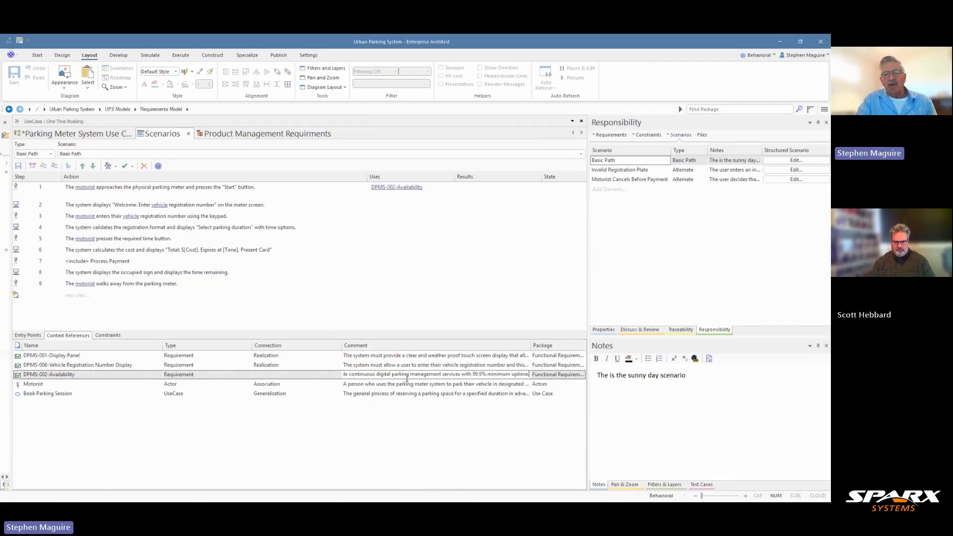
{"action": "left_click", "coordinate": [383, 367]}
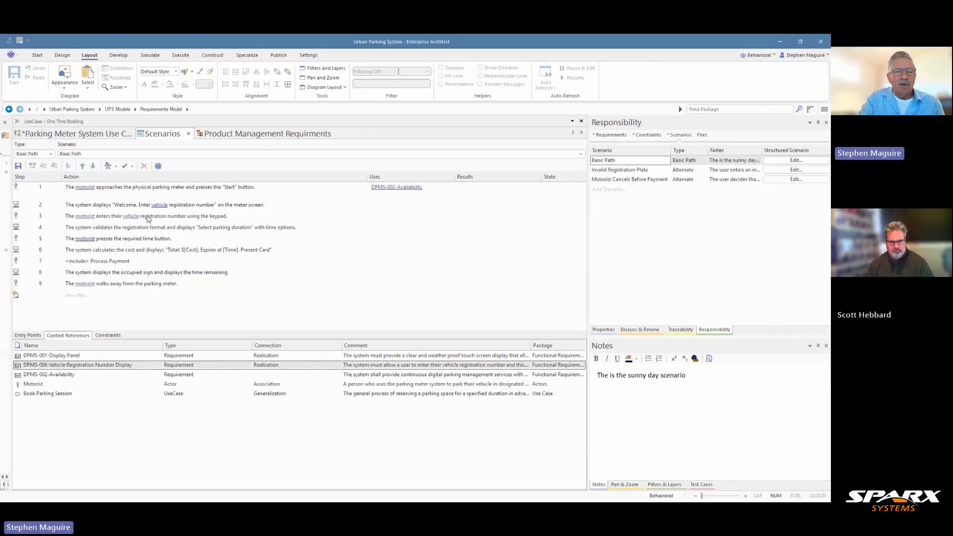
Enter "Registration Entered" as the result of step 2, where the system displays the welcome message.
{"action": "left_click", "coordinate": [473, 206]}
{"action": "type", "text": "R"}
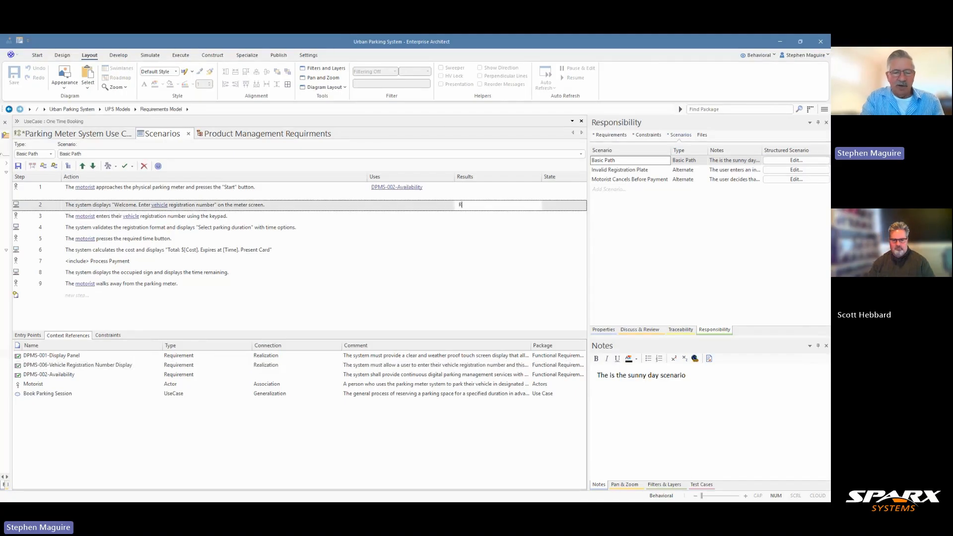
{"action": "type", "text": "egistra"}
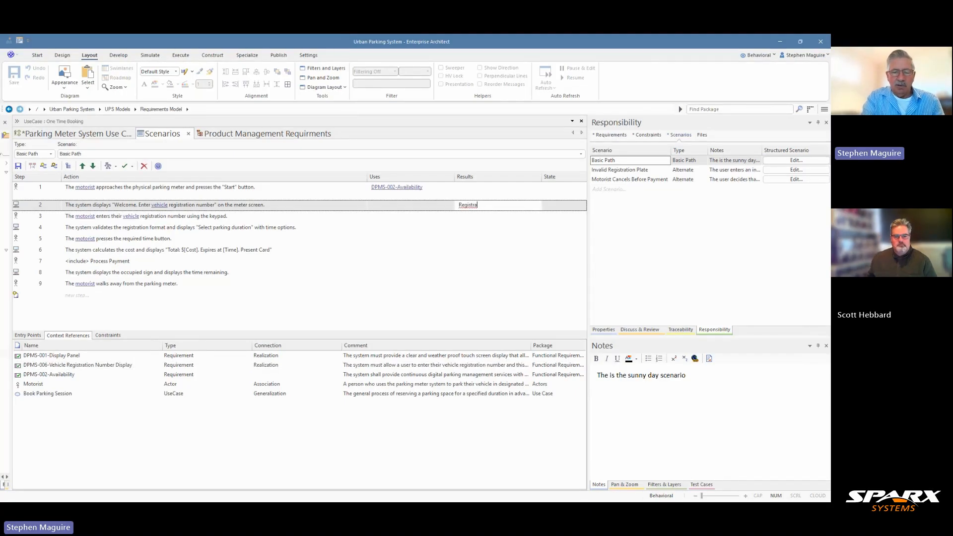
{"action": "type", "text": "tion ENter"}
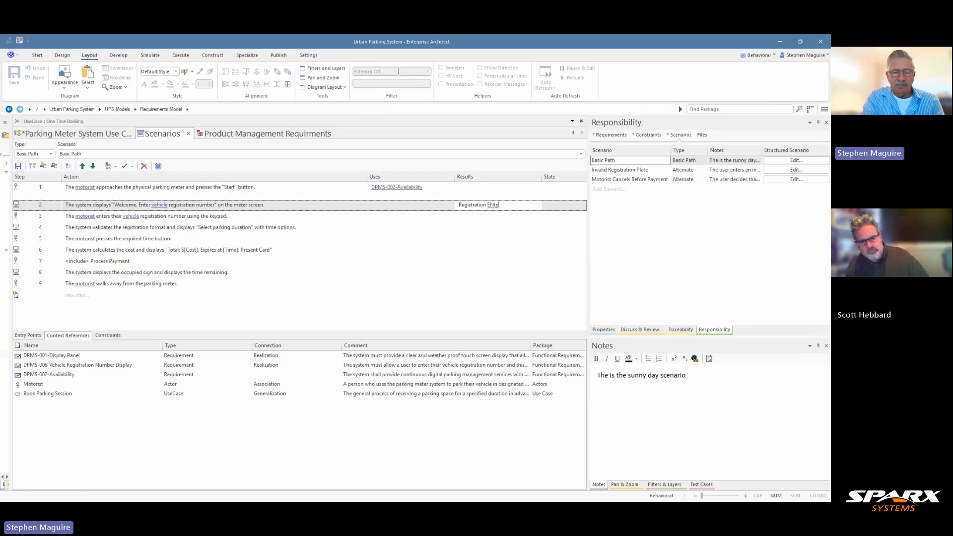
{"action": "key", "text": "BackSpace"}
{"action": "key", "text": "BackSpace"}
{"action": "key", "text": "BackSpace"}
{"action": "key", "text": "BackSpace"}
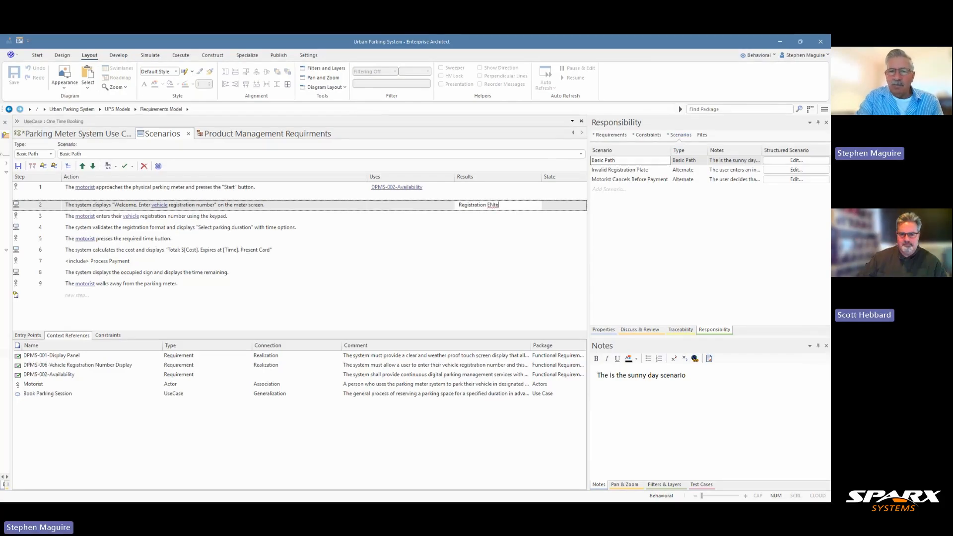
{"action": "type", "text": "ntered"}
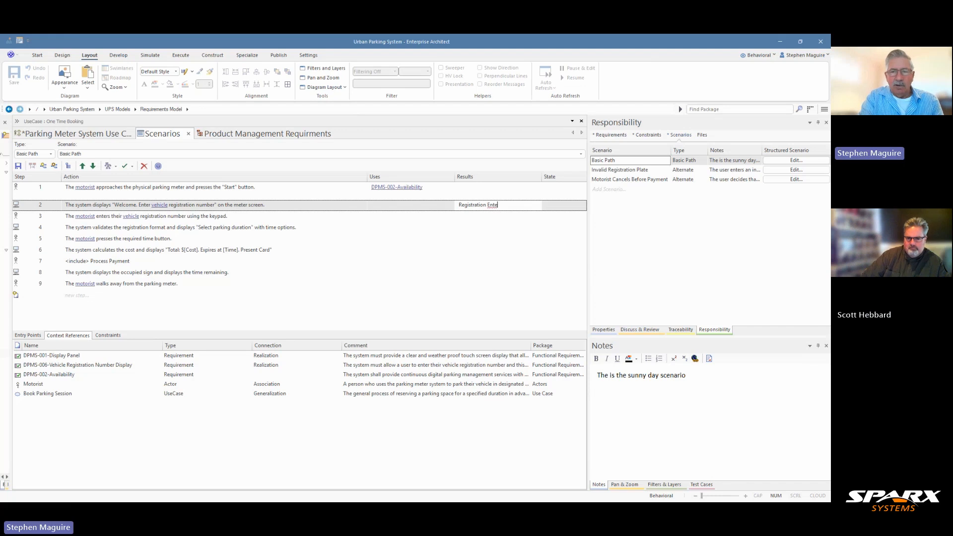
{"action": "left_click", "coordinate": [155, 240]}
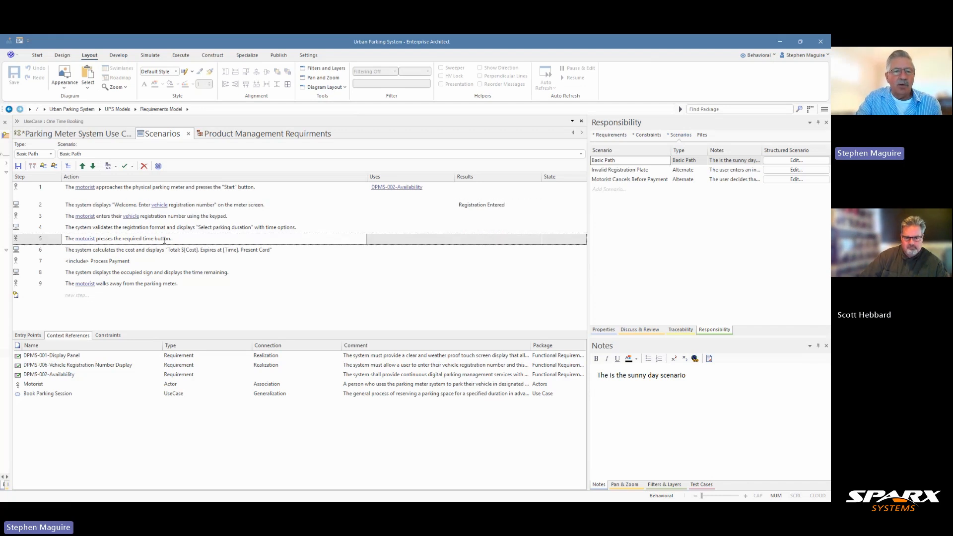
Set the state of step 7, the included Process Payment, to "Payment Made".
{"action": "left_click", "coordinate": [125, 265]}
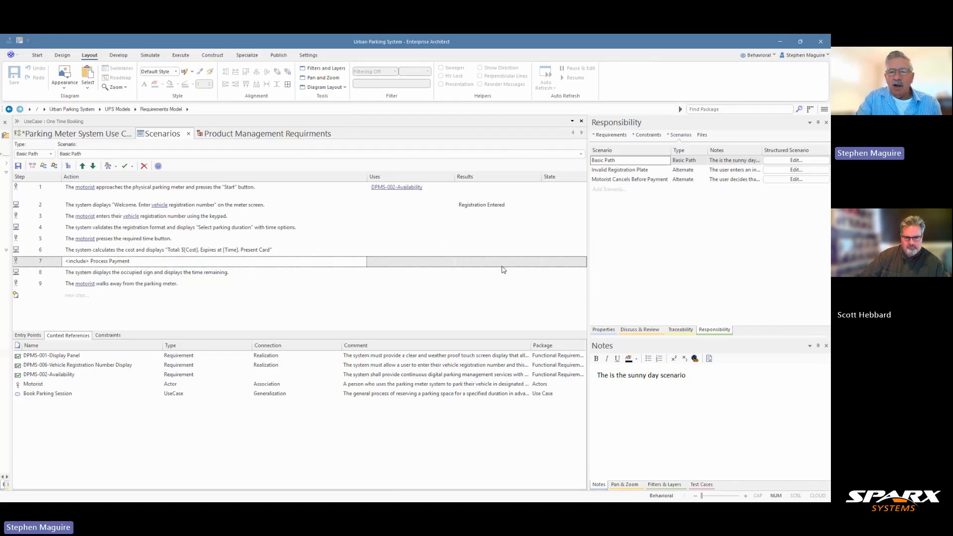
{"action": "left_click", "coordinate": [551, 261]}
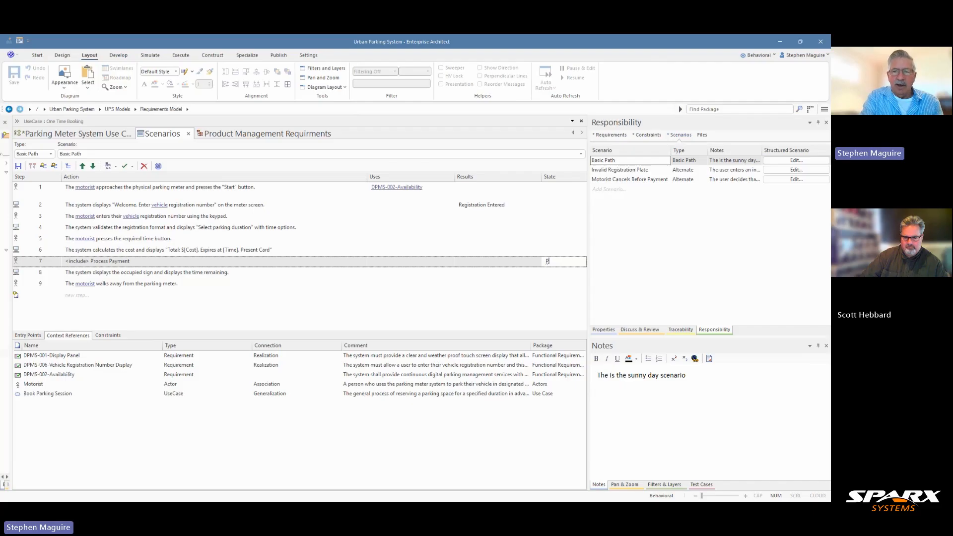
{"action": "key", "text": "BackSpace"}
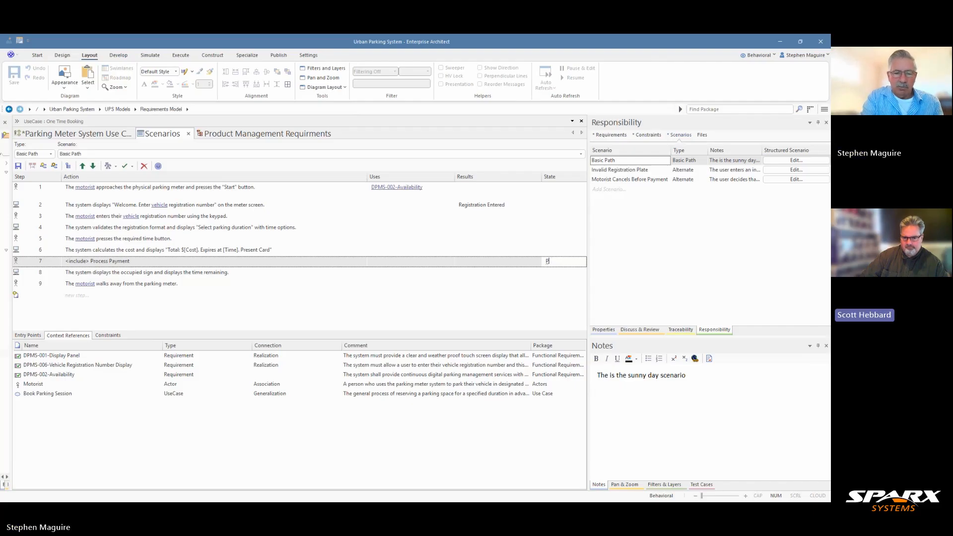
{"action": "type", "text": "ayment Made"}
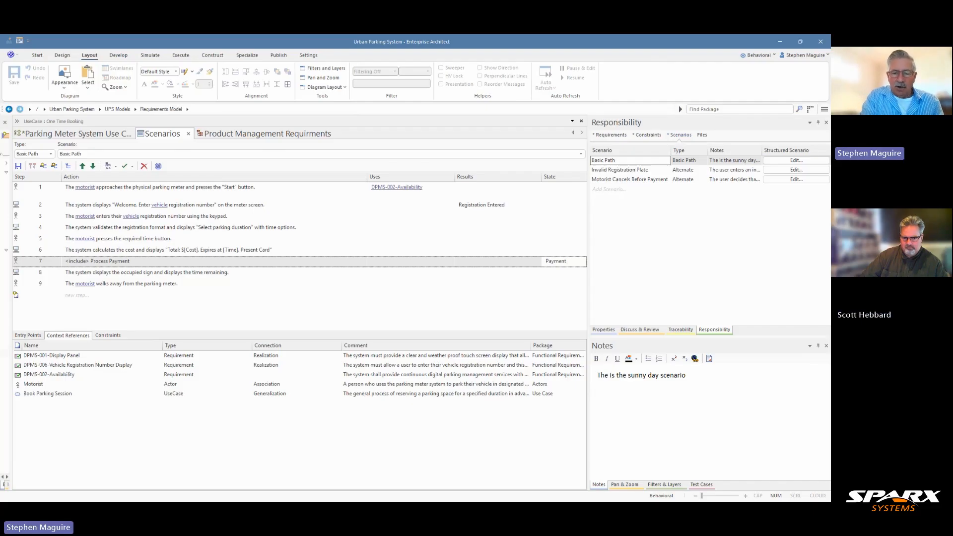
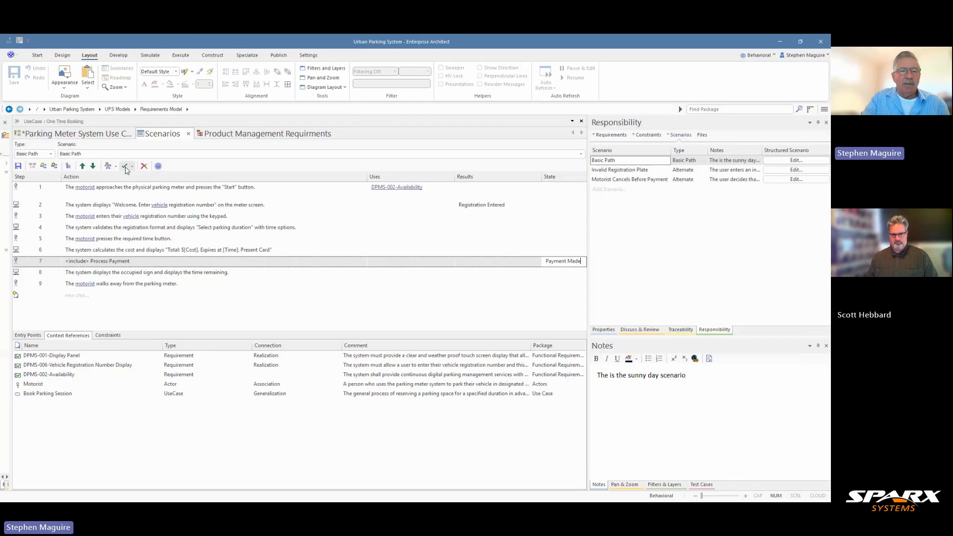
Generate an Activity diagram from the One Time Booking scenarios, synchronizing elements in the existing diagram and preserving its layout.
{"action": "left_click", "coordinate": [116, 166]}
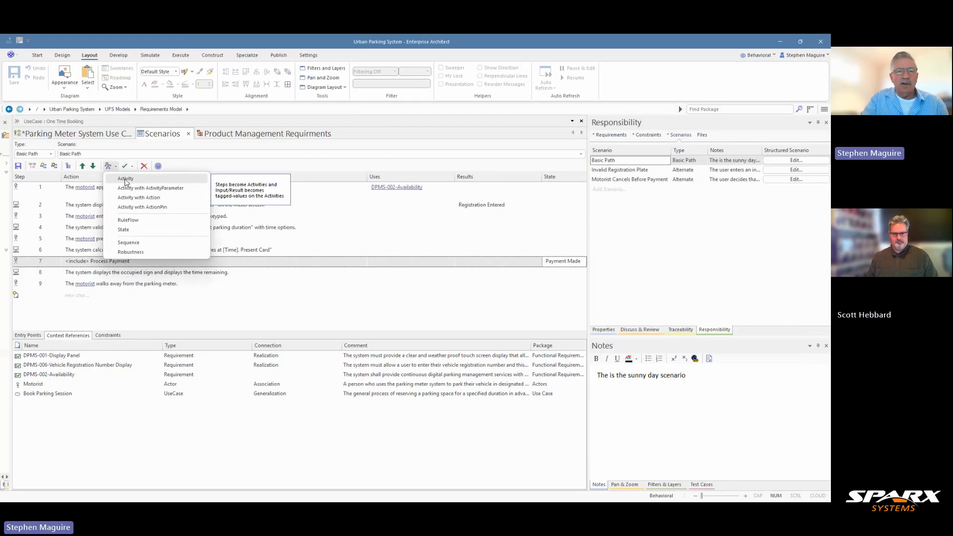
{"action": "left_click", "coordinate": [126, 179]}
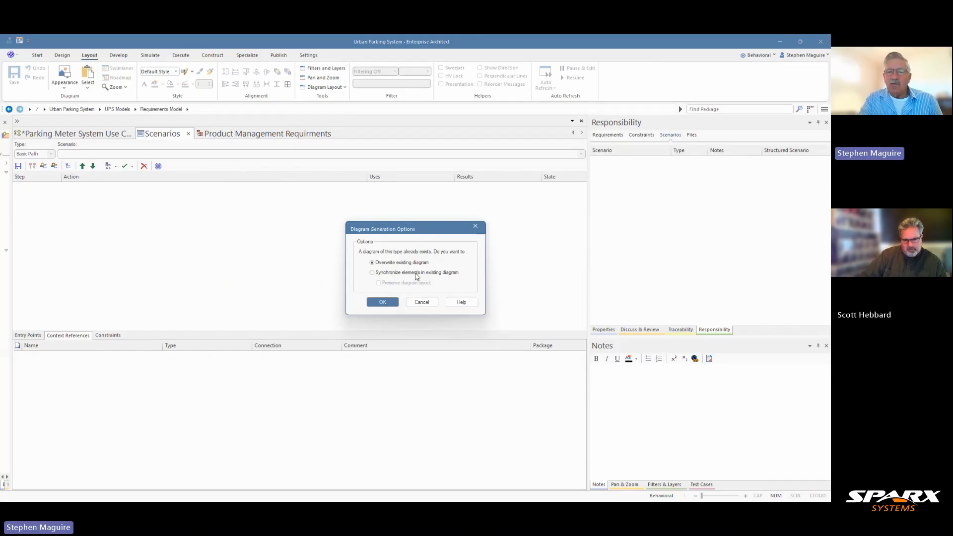
{"action": "left_click", "coordinate": [372, 273]}
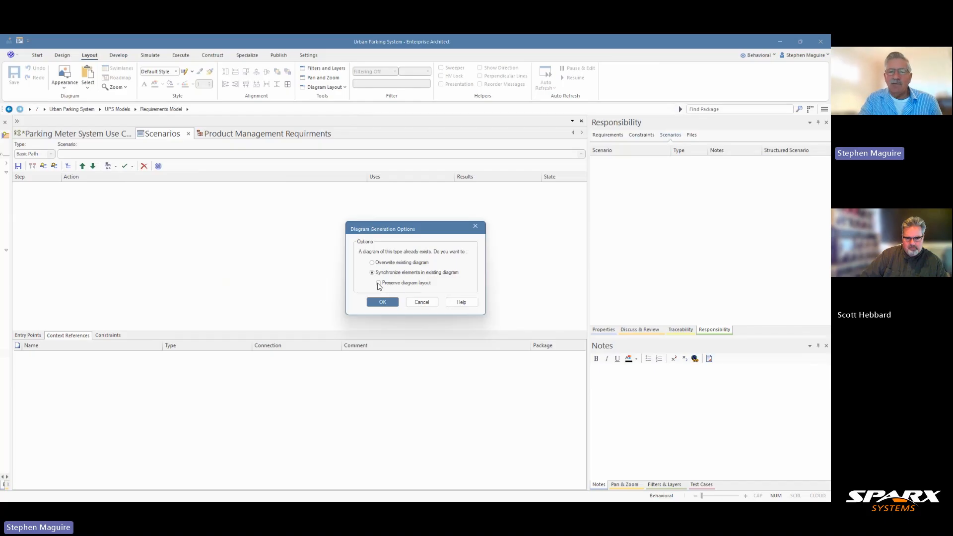
{"action": "left_click", "coordinate": [379, 283]}
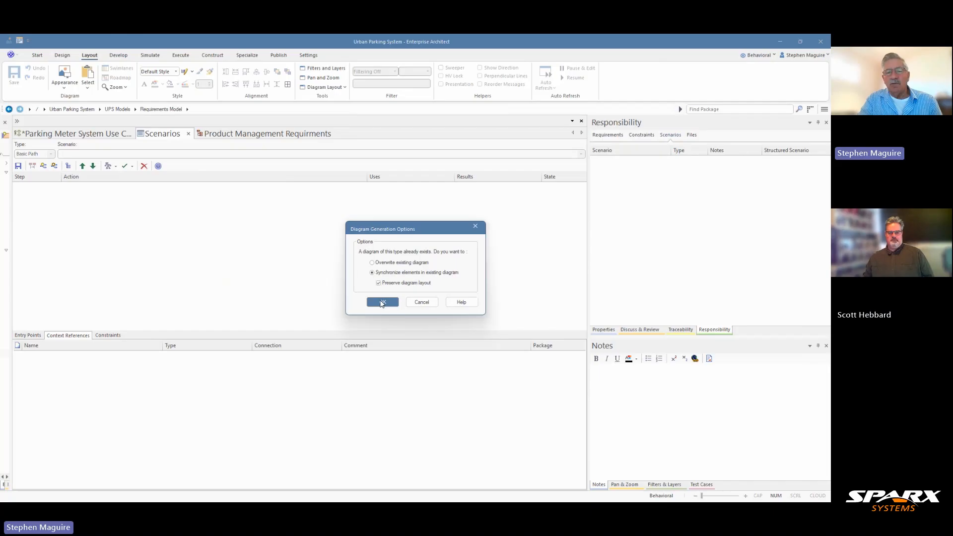
{"action": "left_click", "coordinate": [382, 303]}
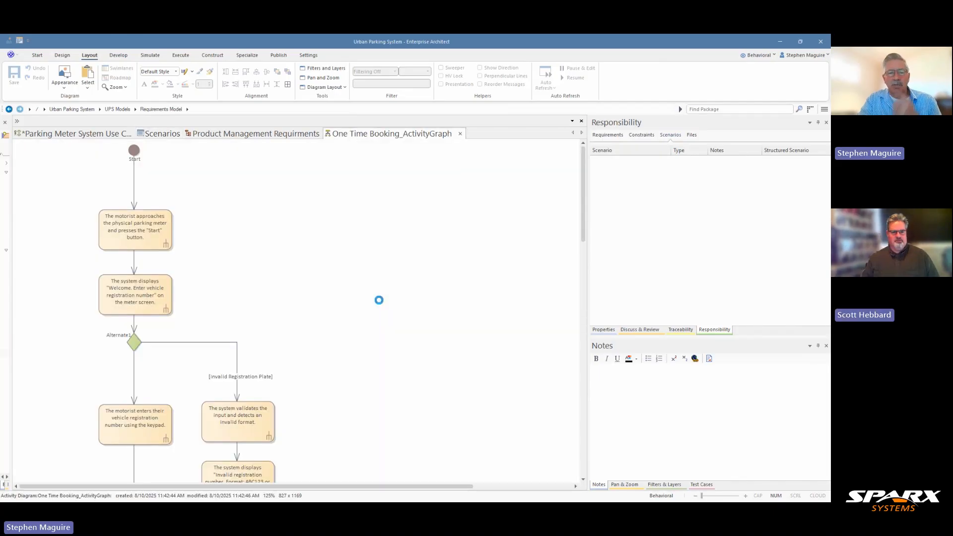
Examine the generated One Time Booking activity diagram from the start node down to the Process Payment activity.
{"action": "key", "text": "Return"}
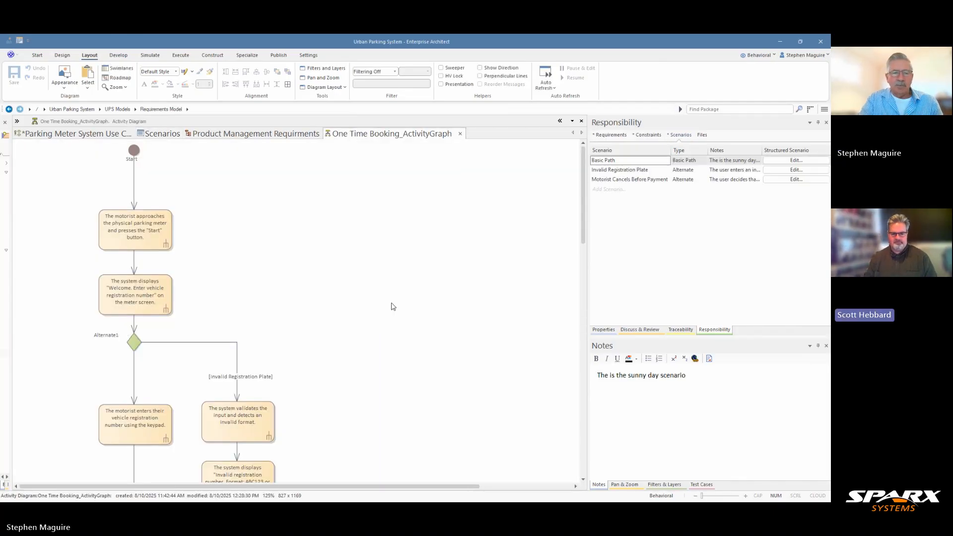
{"action": "scroll", "coordinate": [392, 305], "scroll_direction": "down", "scroll_amount": 5}
{"action": "scroll", "coordinate": [393, 306], "scroll_direction": "down", "scroll_amount": 3}
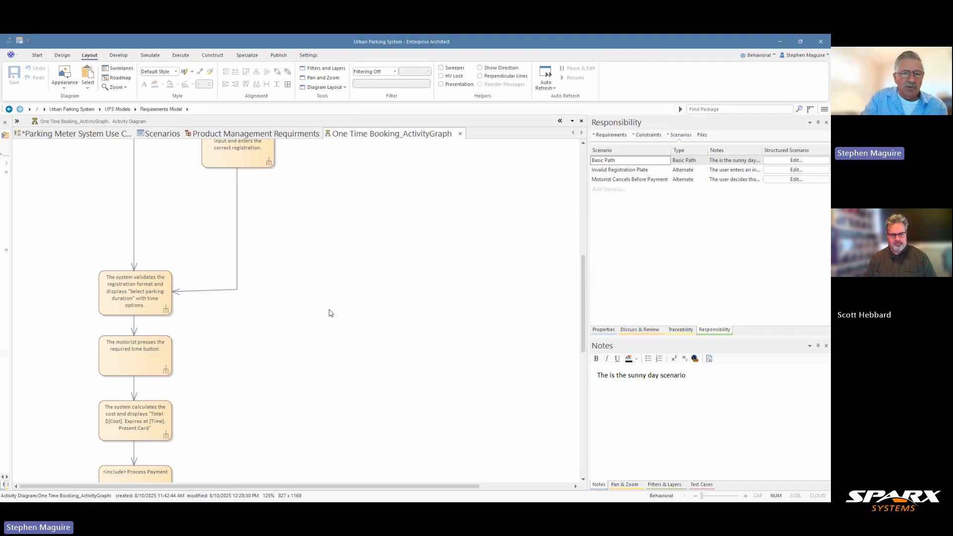
{"action": "scroll", "coordinate": [332, 313], "scroll_direction": "up", "scroll_amount": 3}
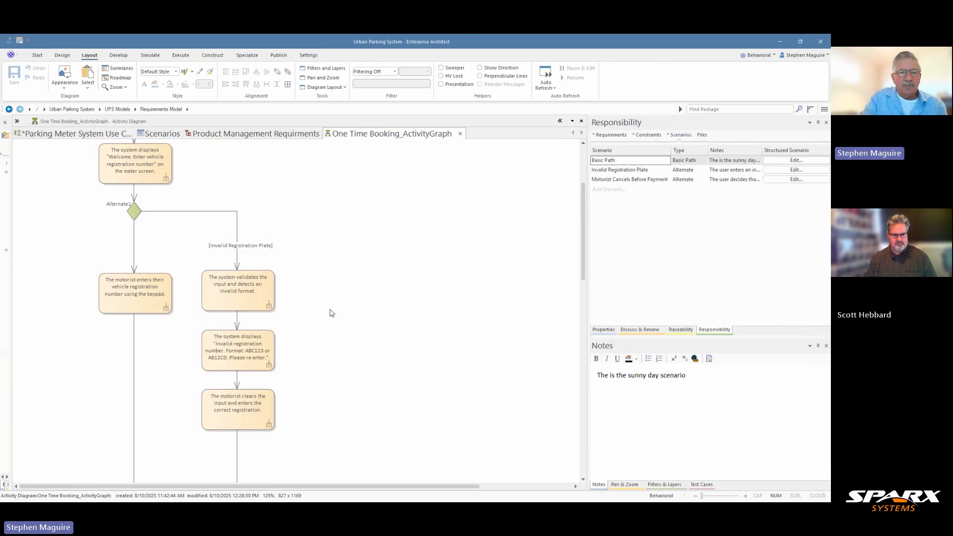
{"action": "scroll", "coordinate": [330, 312], "scroll_direction": "down", "scroll_amount": 6}
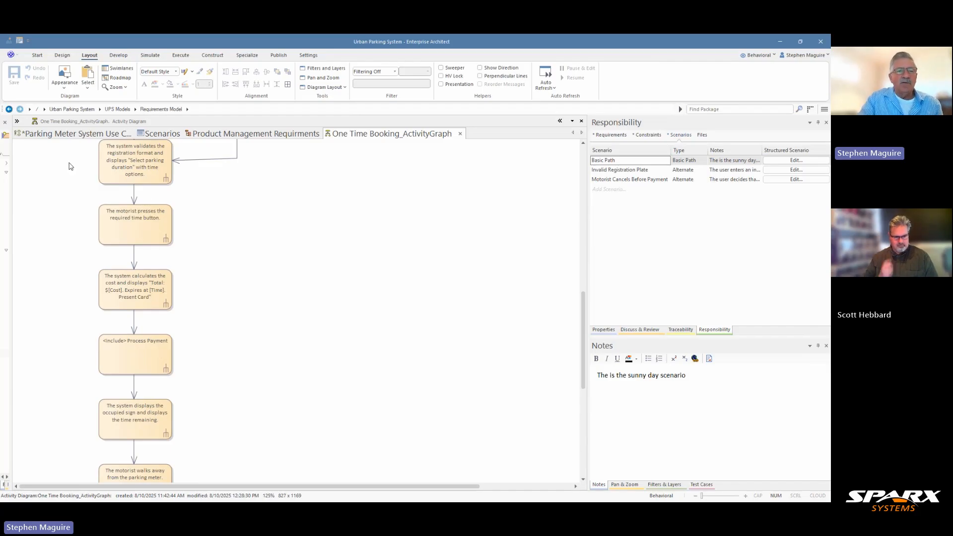
Place a hyperlink labelled "Process Payment" on the included Process Payment activity in the One Time Booking activity diagram.
{"action": "left_click", "coordinate": [17, 122]}
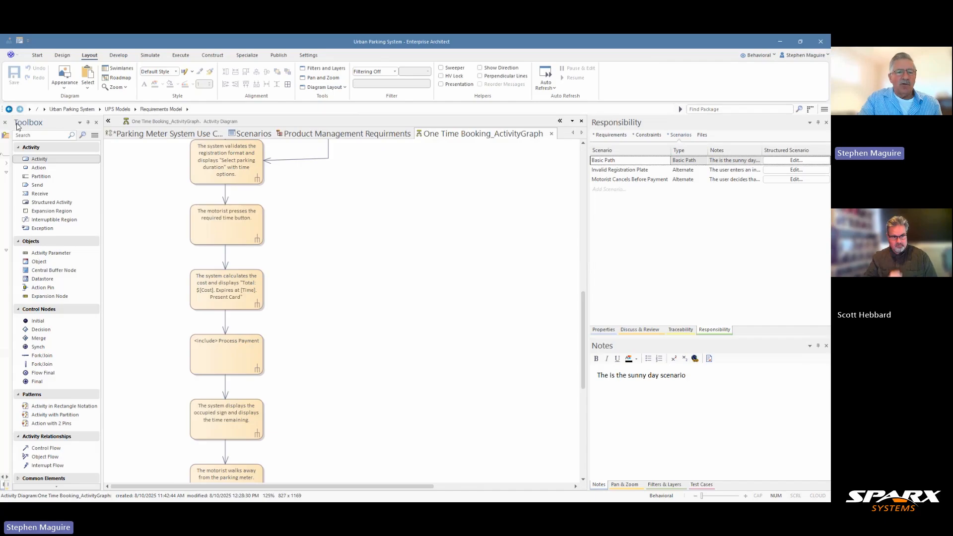
{"action": "scroll", "coordinate": [59, 336], "scroll_direction": "down", "scroll_amount": 3}
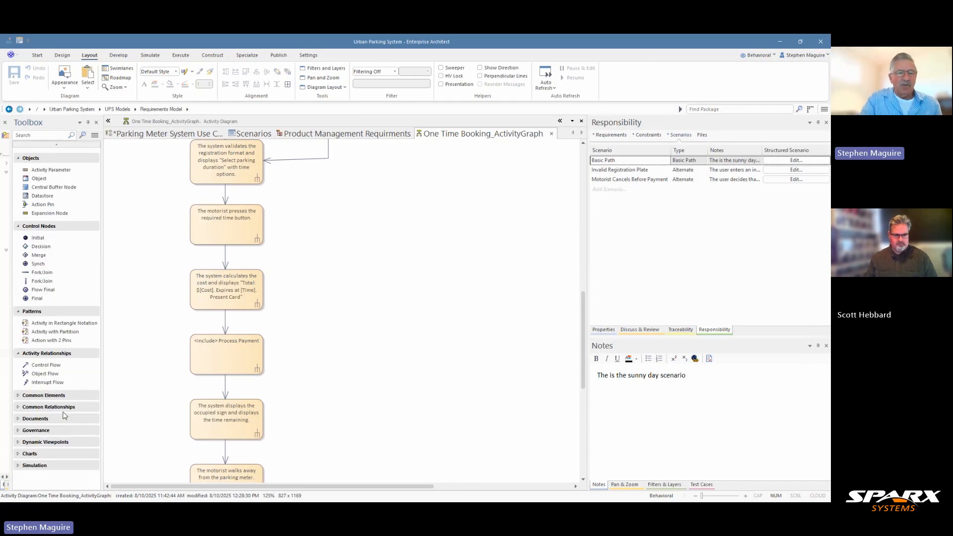
{"action": "left_click", "coordinate": [18, 396]}
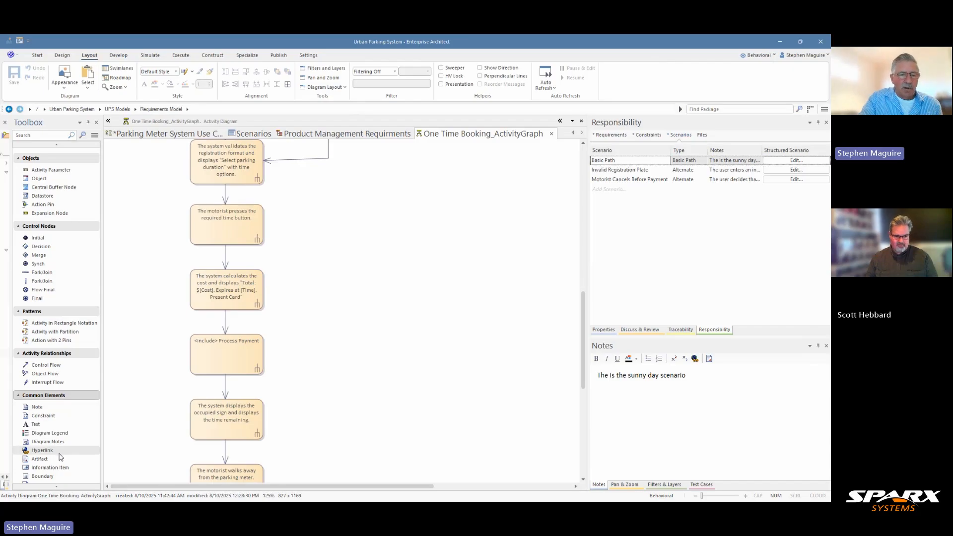
{"action": "left_click", "coordinate": [56, 452]}
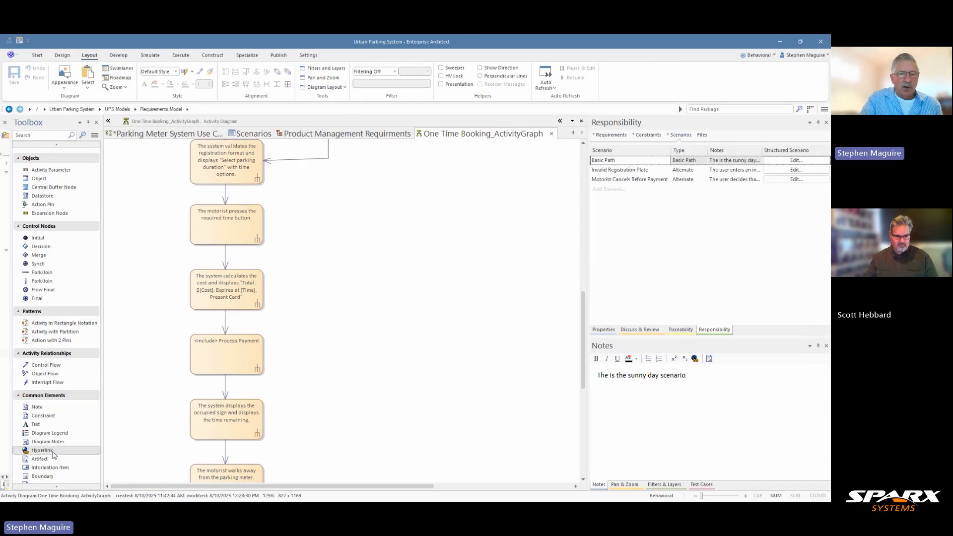
{"action": "left_click", "coordinate": [222, 357]}
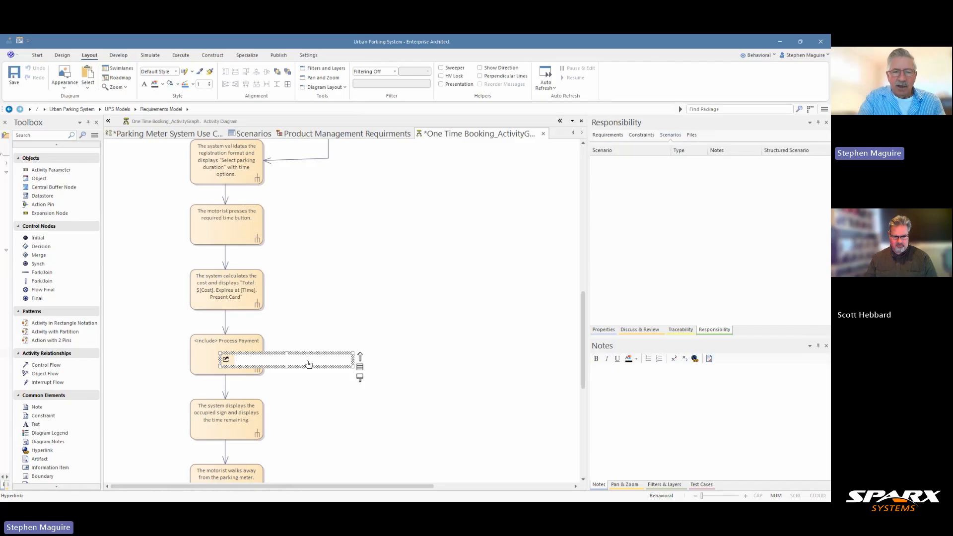
{"action": "type", "text": "Process Payment"}
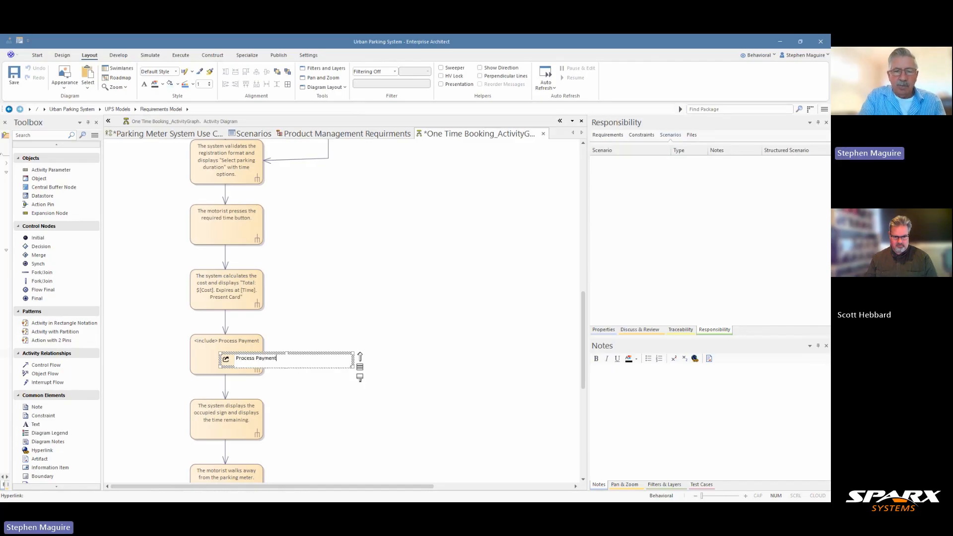
{"action": "left_click", "coordinate": [339, 338]}
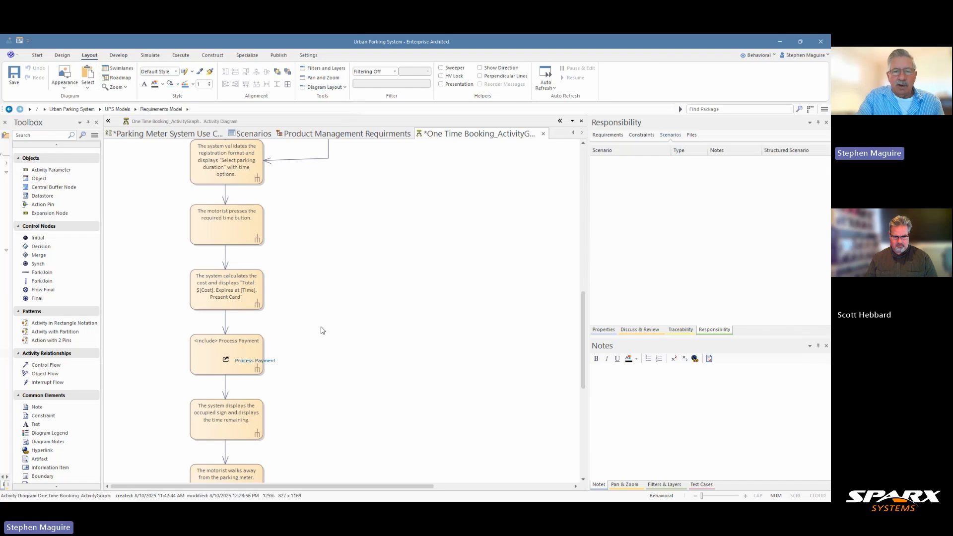
Try to point the Process Payment hyperlink at a diagram, browsing the Parking Meter System package in the Use Case Model for the target.
{"action": "left_click", "coordinate": [258, 365]}
{"action": "double_click", "coordinate": [258, 365]}
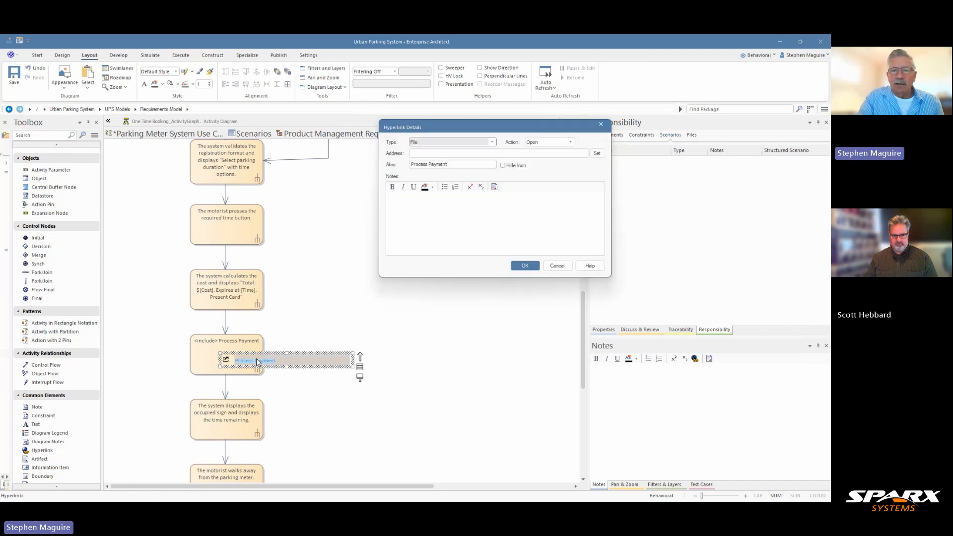
{"action": "left_click", "coordinate": [493, 142]}
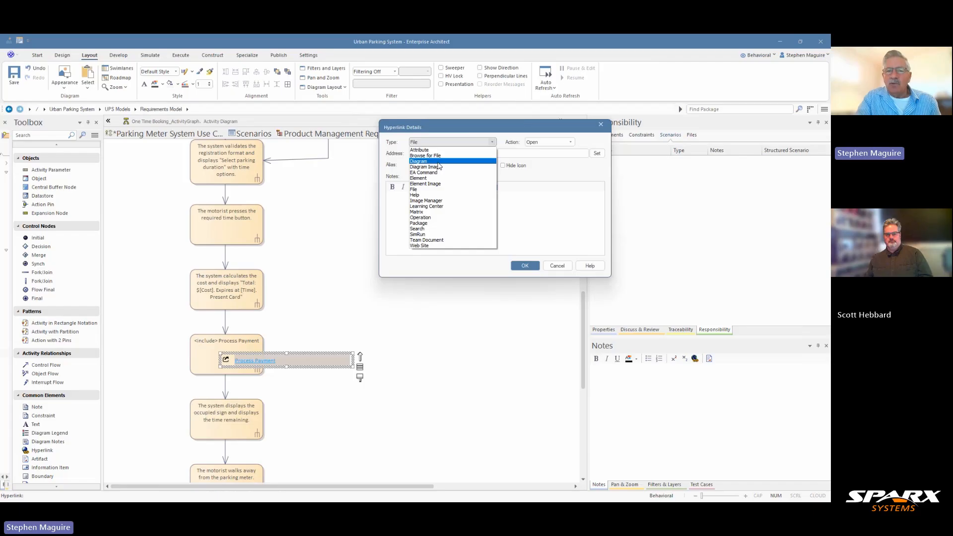
{"action": "left_click", "coordinate": [437, 162]}
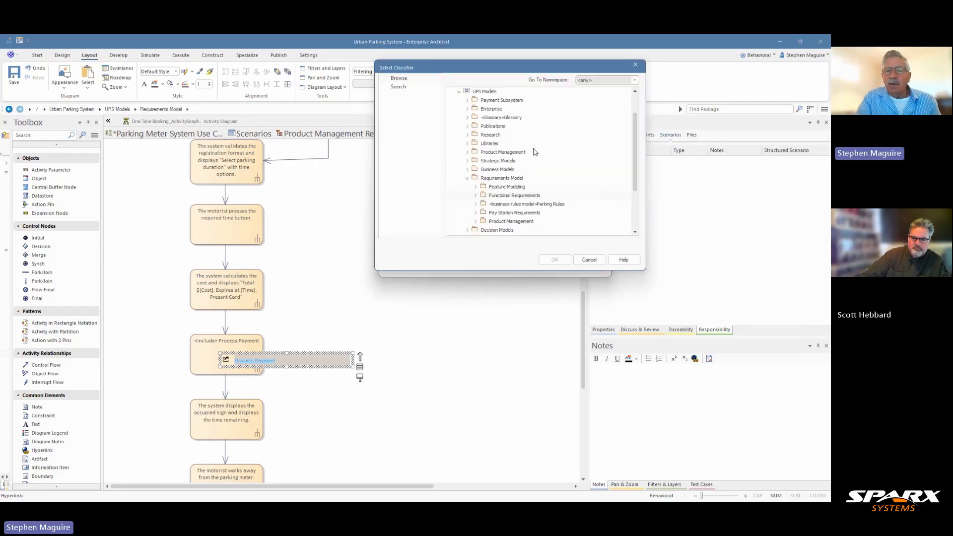
{"action": "left_click_drag", "start_coordinate": [636, 150], "coordinate": [640, 192]}
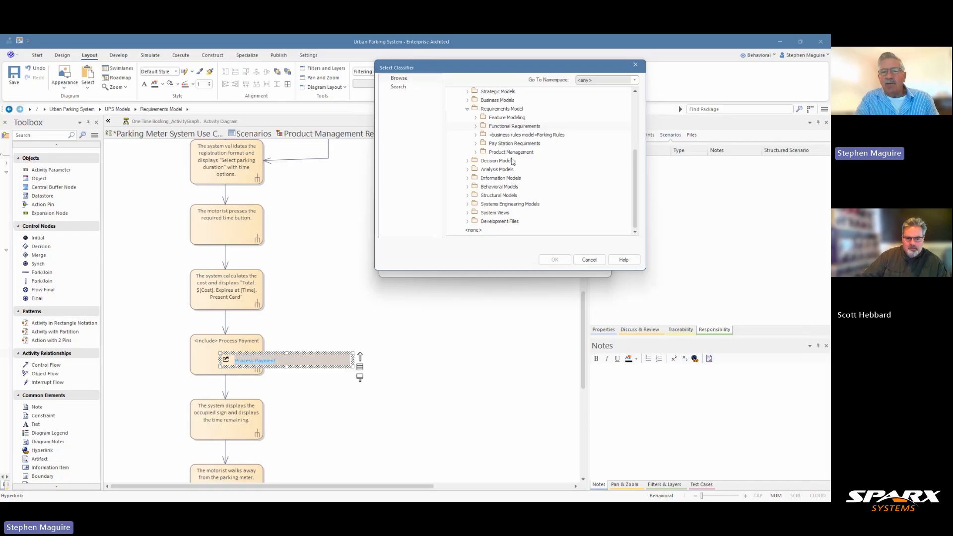
{"action": "left_click", "coordinate": [468, 188]}
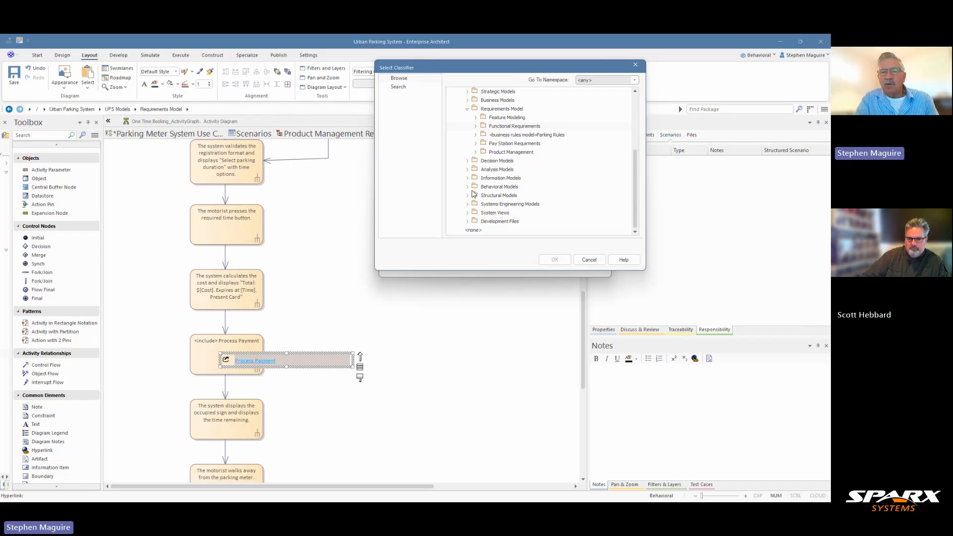
{"action": "left_click", "coordinate": [475, 204]}
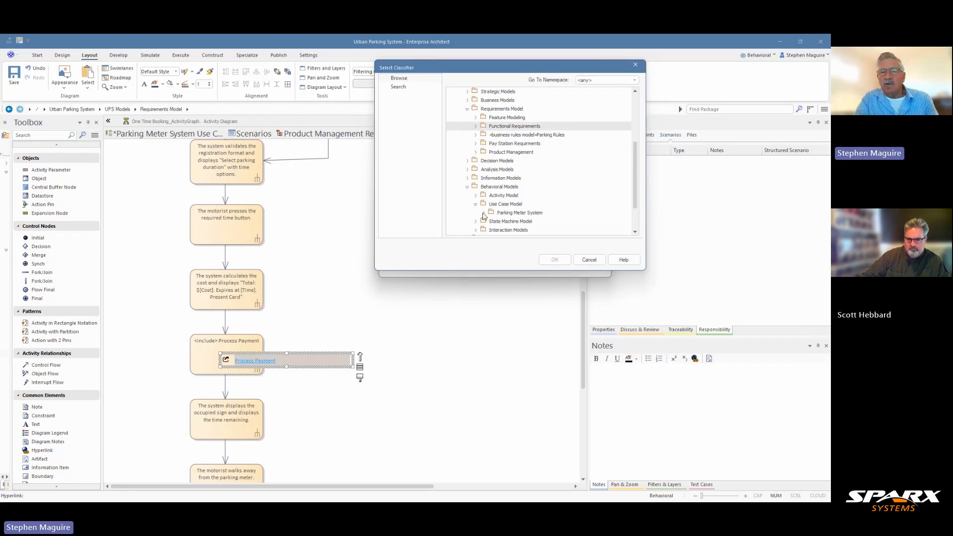
{"action": "left_click", "coordinate": [484, 213]}
{"action": "scroll", "coordinate": [586, 191], "scroll_direction": "down", "scroll_amount": 2}
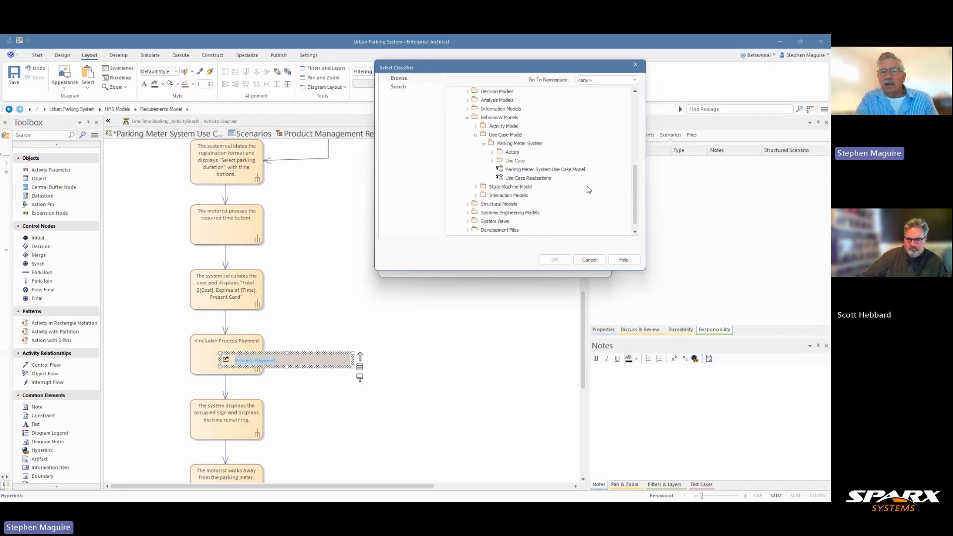
{"action": "left_click", "coordinate": [590, 261]}
{"action": "left_click", "coordinate": [525, 265]}
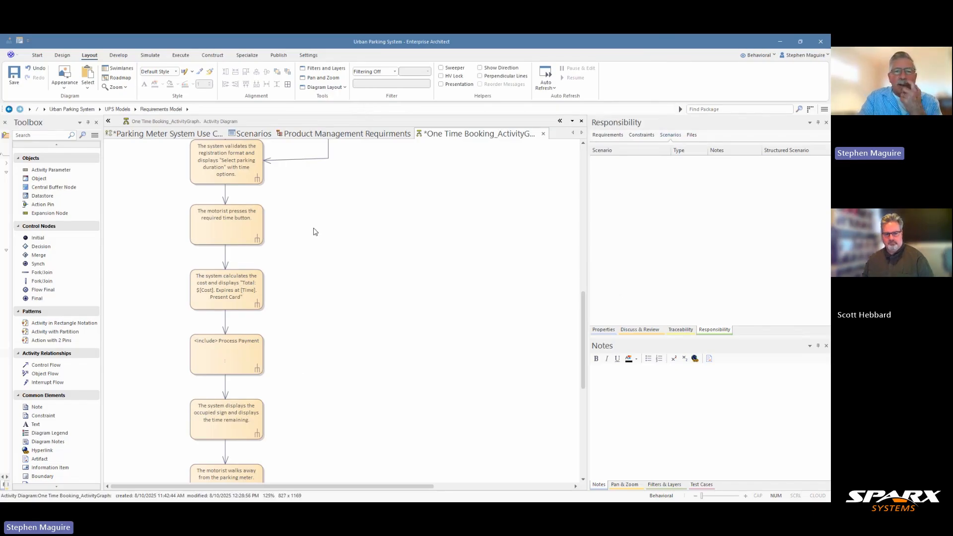
Generate an Activity diagram from the Process Payment use case's scenario, choosing to overwrite the existing diagram.
{"action": "left_click", "coordinate": [169, 133]}
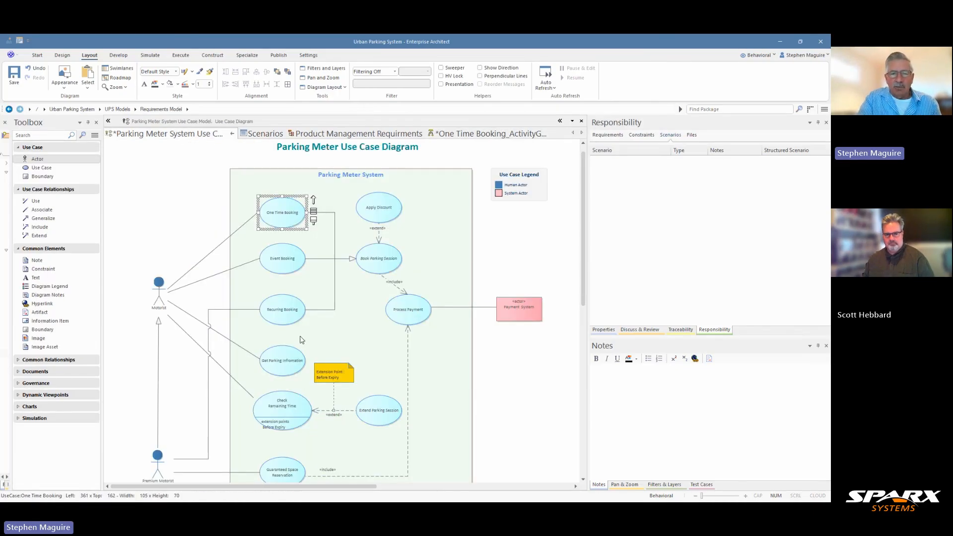
{"action": "scroll", "coordinate": [301, 348], "scroll_direction": "down", "scroll_amount": 5}
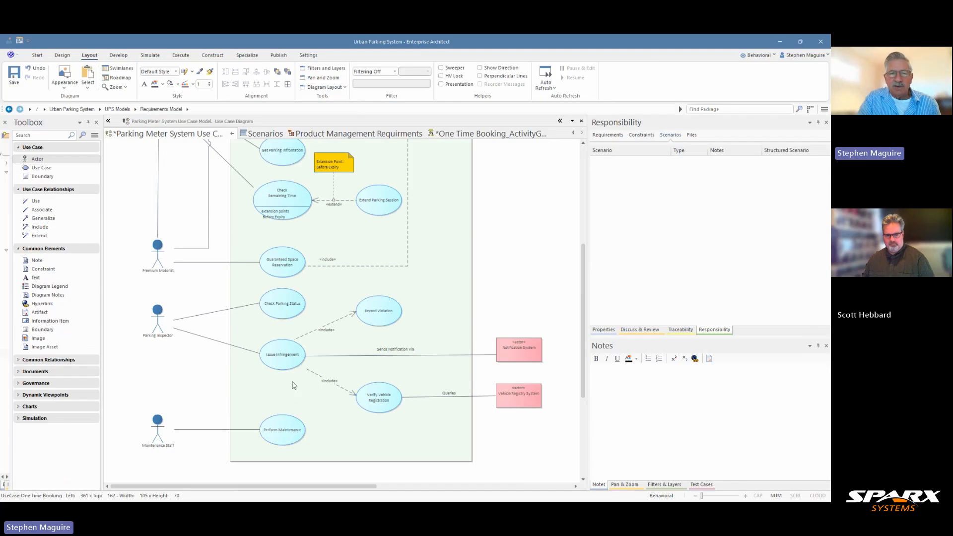
{"action": "scroll", "coordinate": [406, 262], "scroll_direction": "up", "scroll_amount": 2}
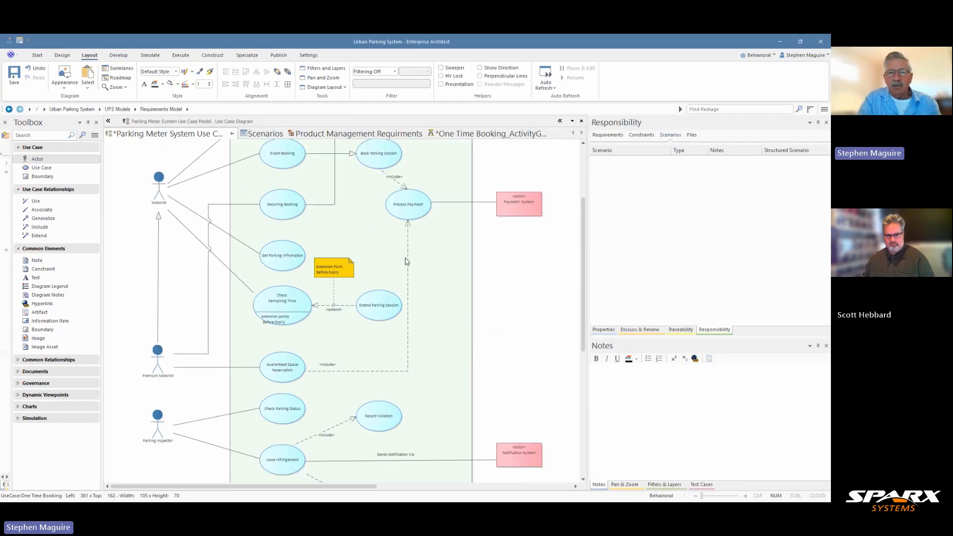
{"action": "left_click", "coordinate": [405, 218]}
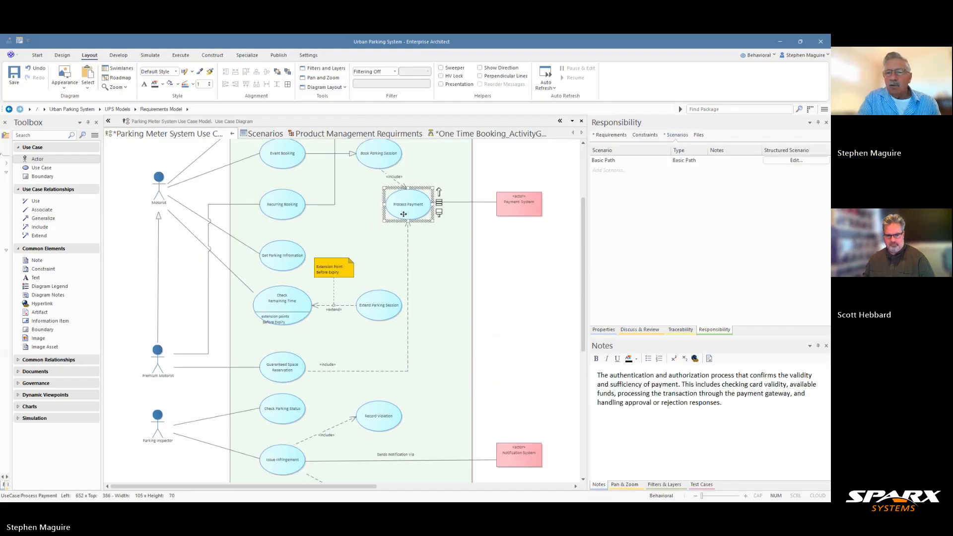
{"action": "left_click", "coordinate": [261, 134]}
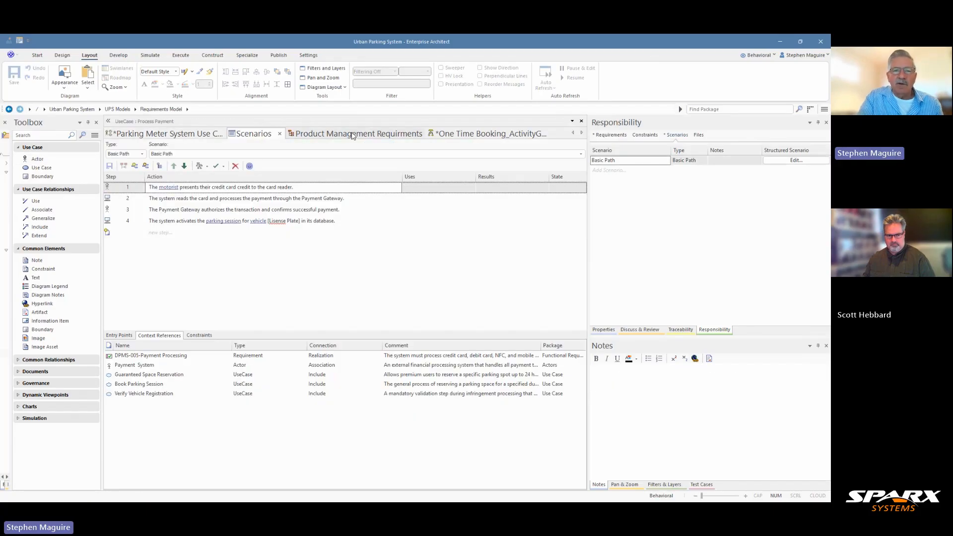
{"action": "left_click", "coordinate": [207, 167]}
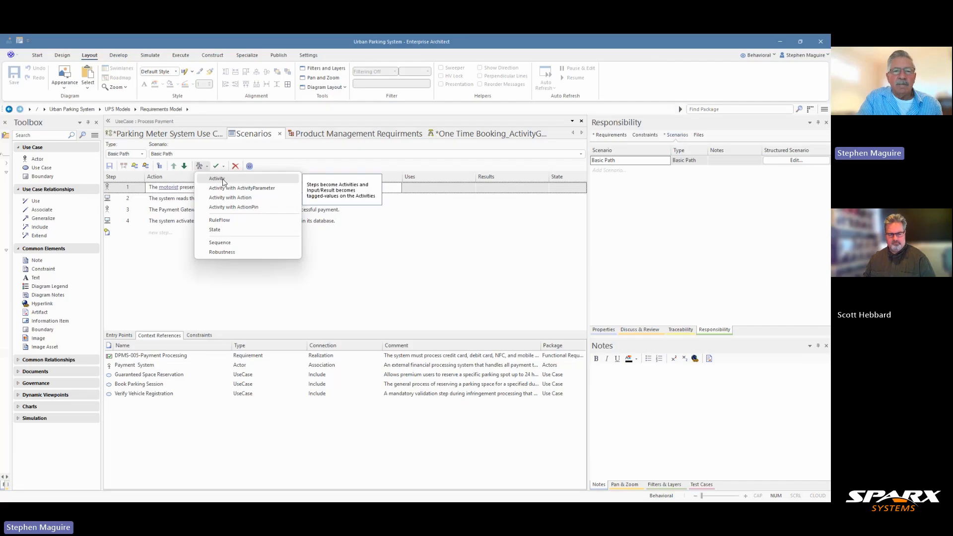
{"action": "left_click", "coordinate": [223, 180]}
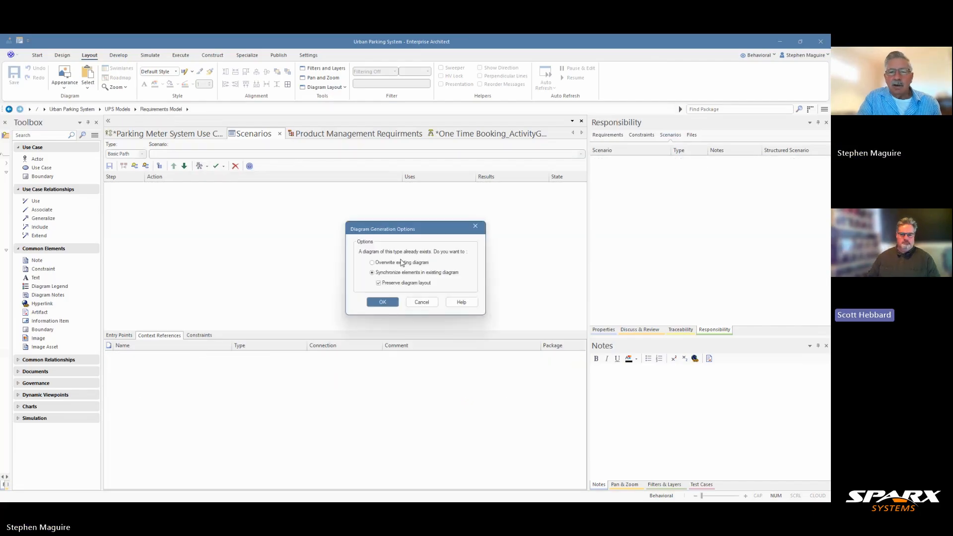
{"action": "left_click", "coordinate": [372, 262]}
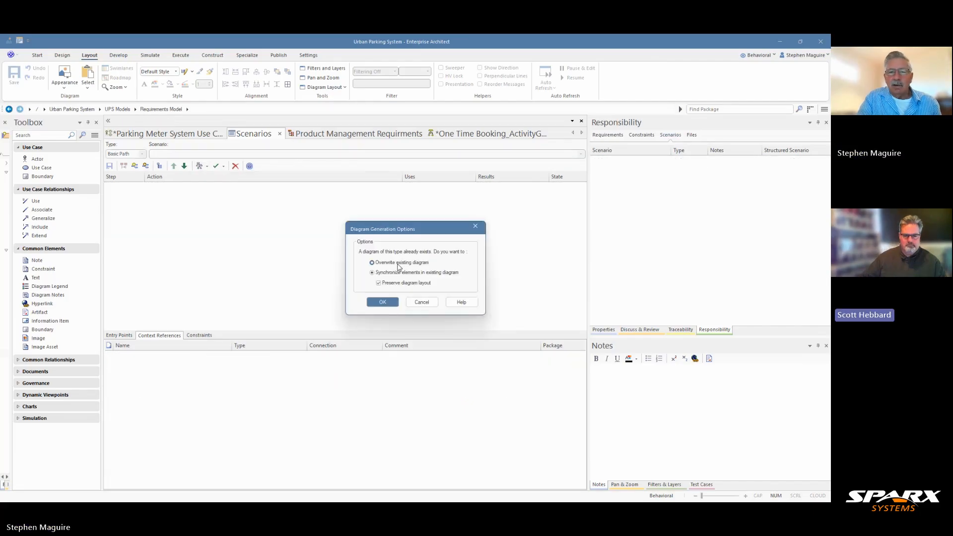
{"action": "left_click", "coordinate": [381, 304]}
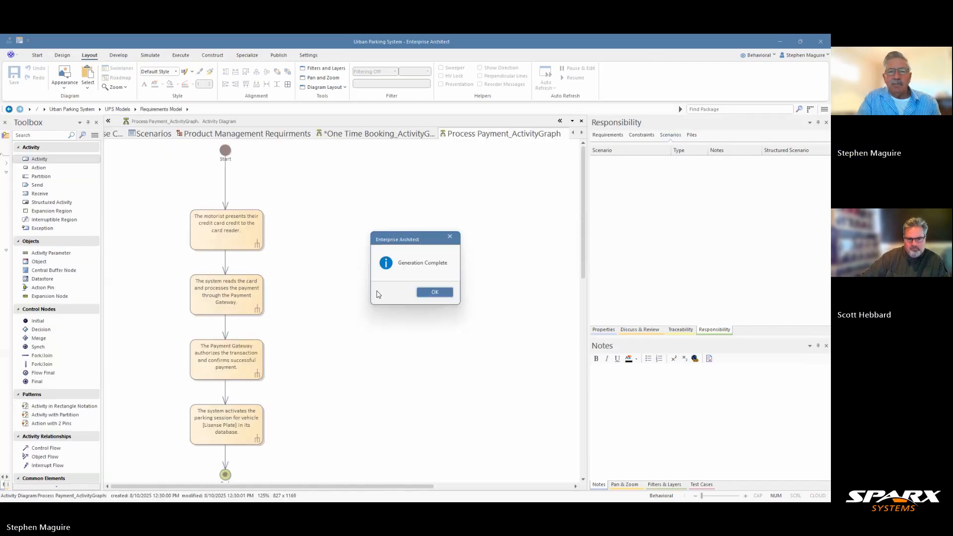
{"action": "left_click", "coordinate": [435, 293]}
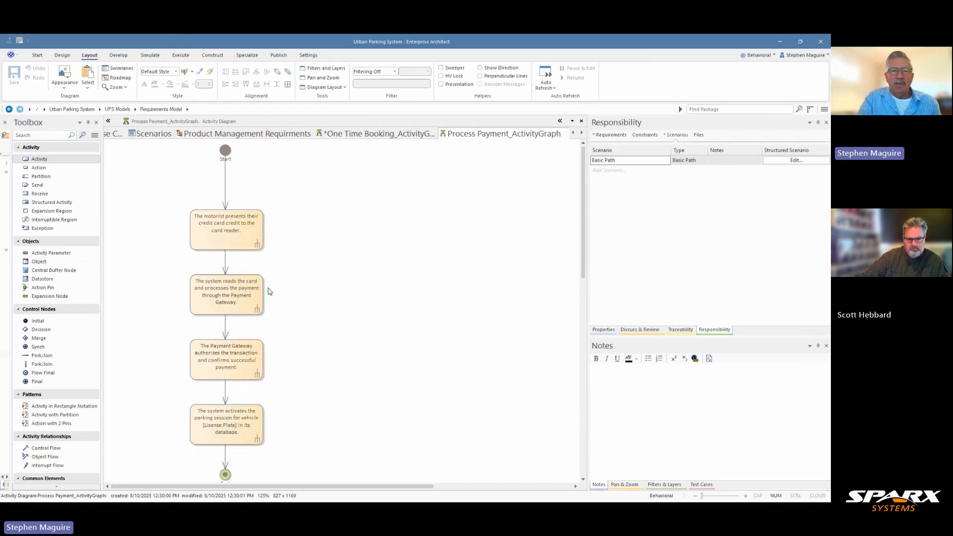
Select the One Time Booking use case in the Parking Meter use case diagram and view its scenario steps.
{"action": "left_click", "coordinate": [155, 134]}
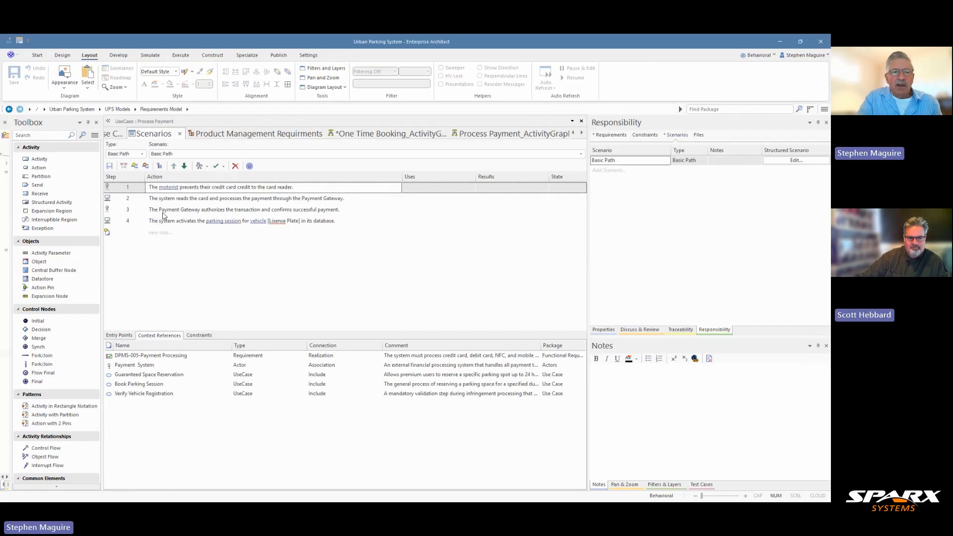
{"action": "left_click", "coordinate": [114, 134]}
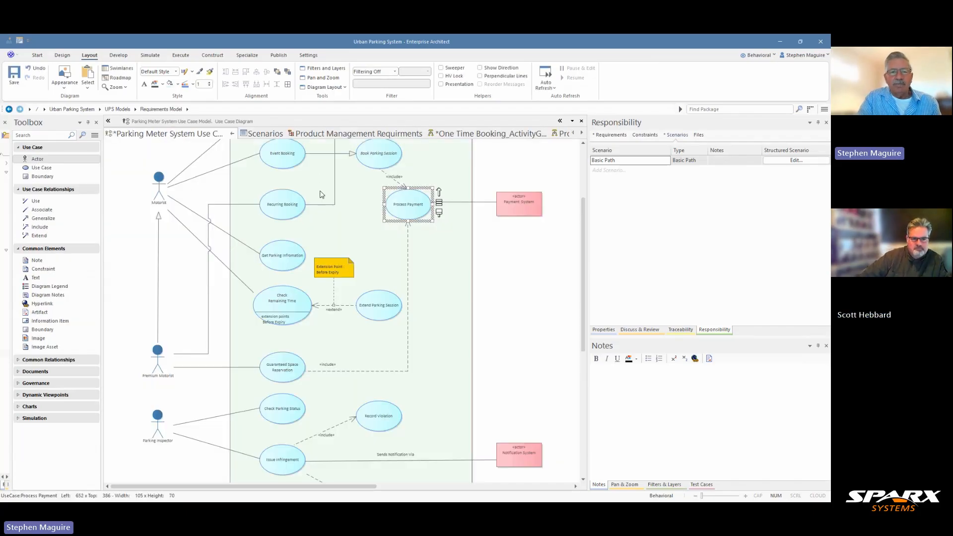
{"action": "scroll", "coordinate": [298, 208], "scroll_direction": "up", "scroll_amount": 3}
{"action": "left_click", "coordinate": [292, 224]}
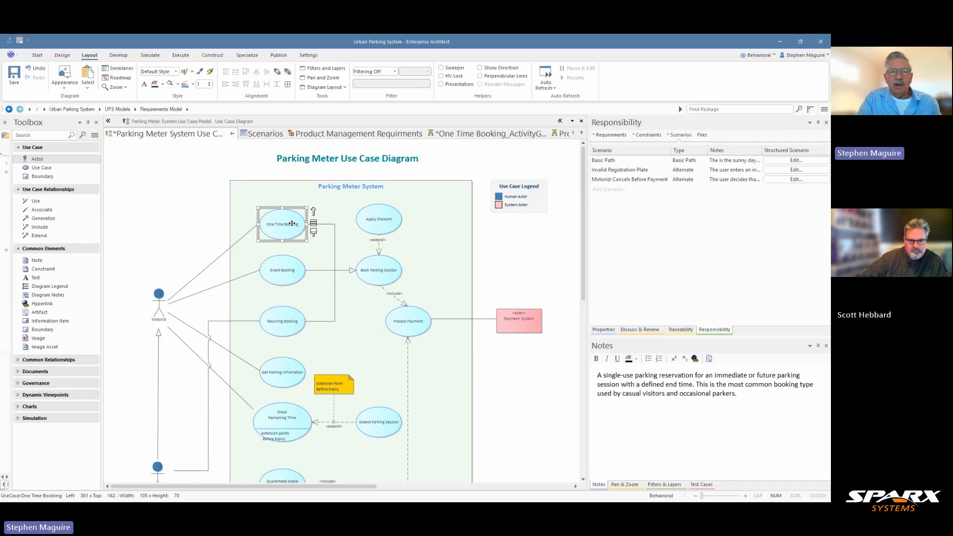
{"action": "left_click", "coordinate": [262, 135]}
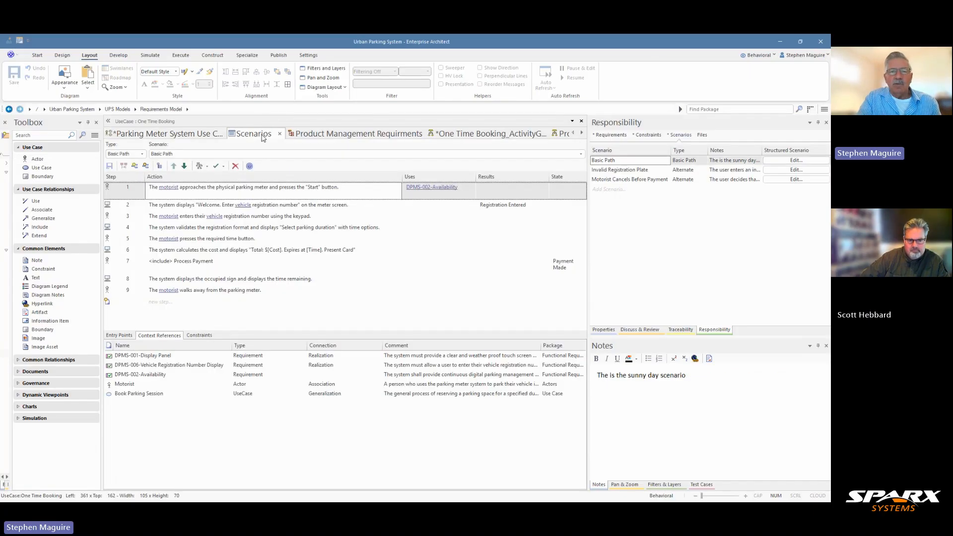
Look over the One Time Booking activity diagram and bring up the Process Payment activity diagram.
{"action": "left_click", "coordinate": [457, 135]}
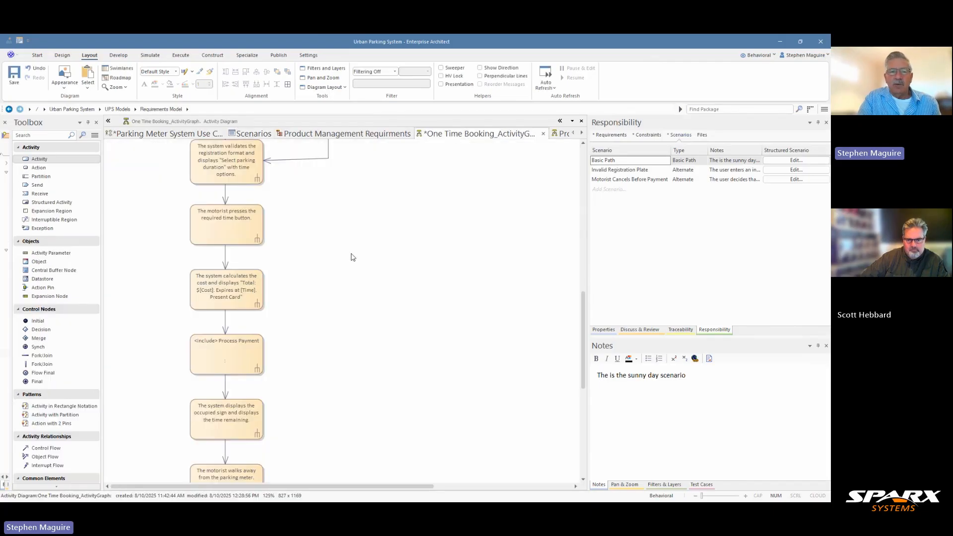
{"action": "scroll", "coordinate": [353, 257], "scroll_direction": "up", "scroll_amount": 6}
{"action": "scroll", "coordinate": [361, 247], "scroll_direction": "down", "scroll_amount": 2}
{"action": "left_click", "coordinate": [562, 135]}
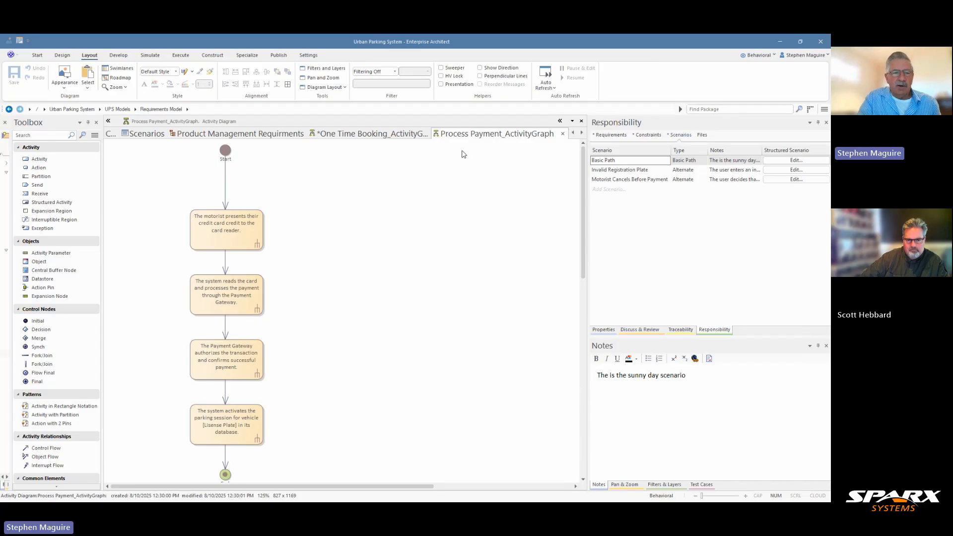
Locate the Process Payment activity diagram in the project tree and widen the Browser so its entries are readable.
{"action": "right_click", "coordinate": [447, 205]}
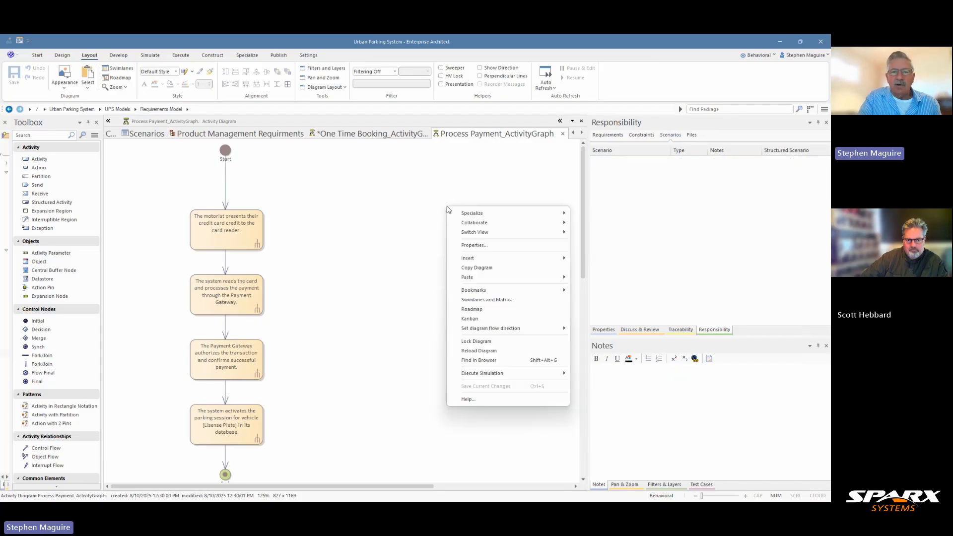
{"action": "left_click", "coordinate": [481, 361]}
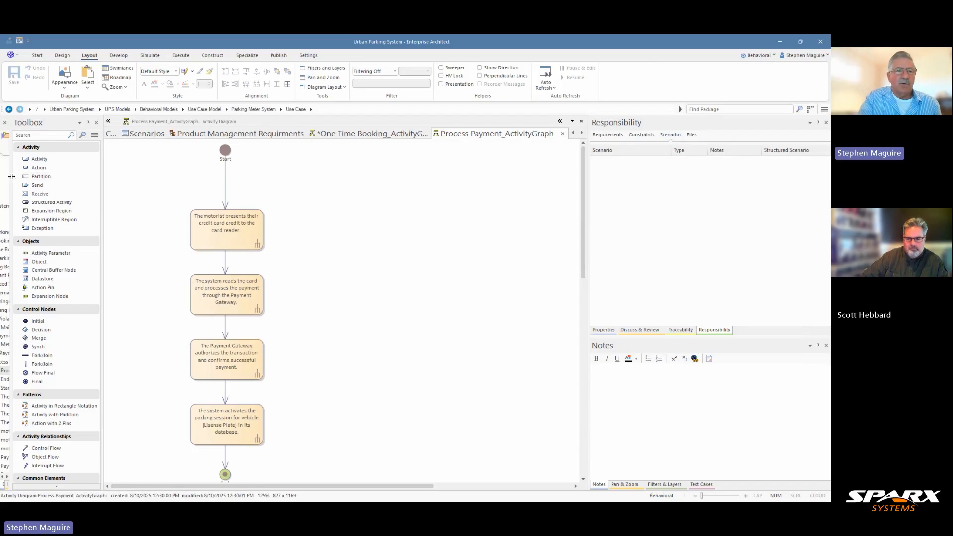
{"action": "left_click_drag", "start_coordinate": [11, 177], "coordinate": [117, 177]}
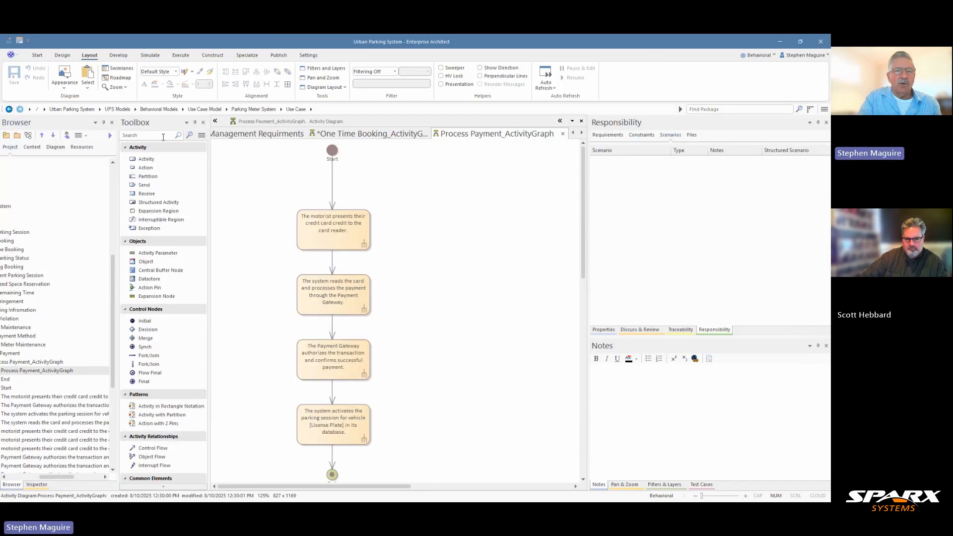
{"action": "left_click", "coordinate": [215, 121]}
{"action": "mouse_move", "coordinate": [57, 475]}
{"action": "left_mouse_down"}
{"action": "mouse_move", "coordinate": [25, 476]}
{"action": "mouse_move", "coordinate": [61, 475]}
{"action": "left_mouse_up"}
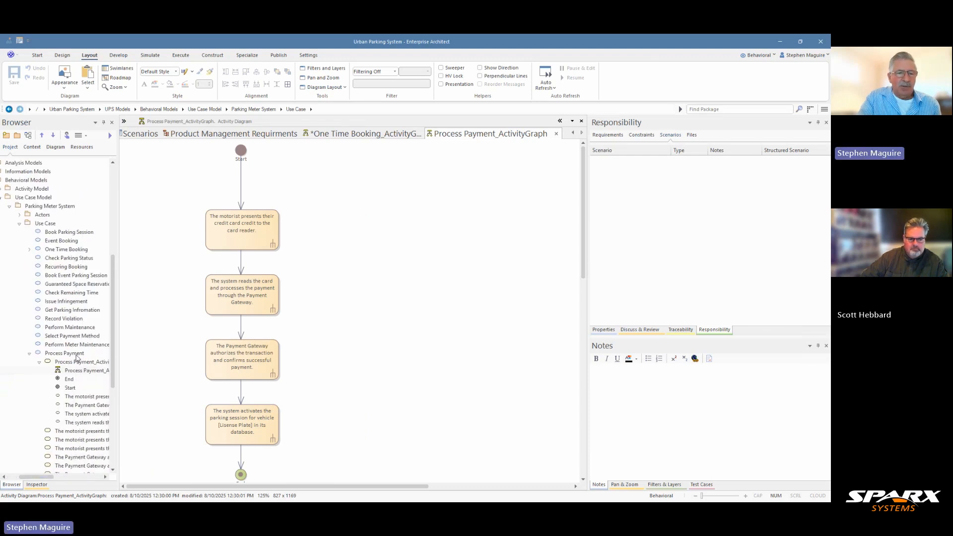
Delete the blank hyperlink element lying over the <Include> Process Payment action in the One Time Booking activity diagram.
{"action": "left_click", "coordinate": [363, 135]}
{"action": "scroll", "coordinate": [337, 358], "scroll_direction": "down", "scroll_amount": 5}
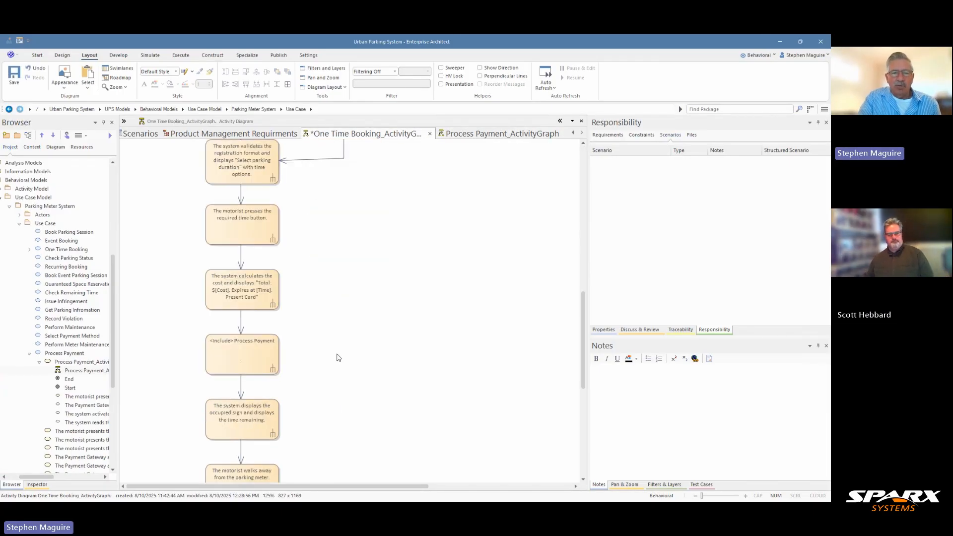
{"action": "left_click", "coordinate": [251, 362]}
{"action": "left_click", "coordinate": [124, 121]}
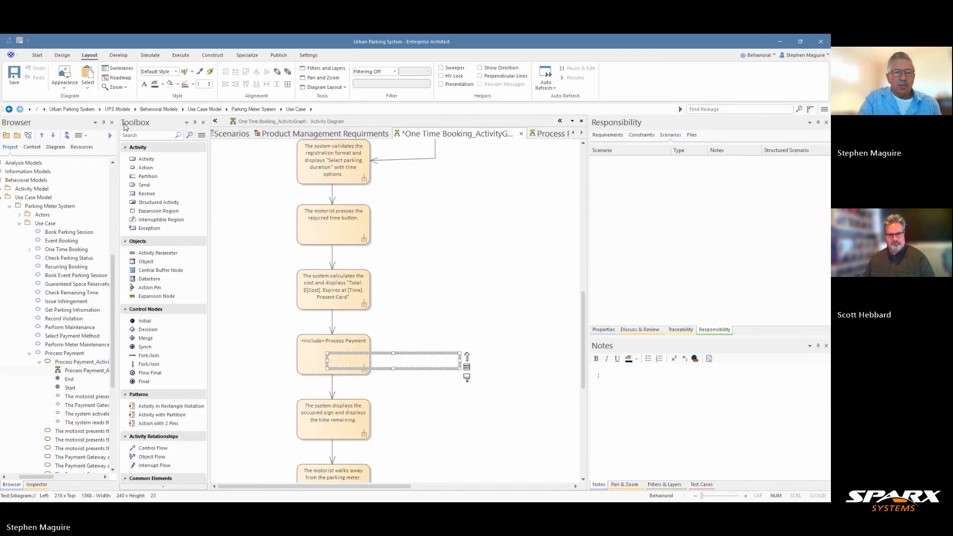
{"action": "scroll", "coordinate": [162, 425], "scroll_direction": "down", "scroll_amount": 6}
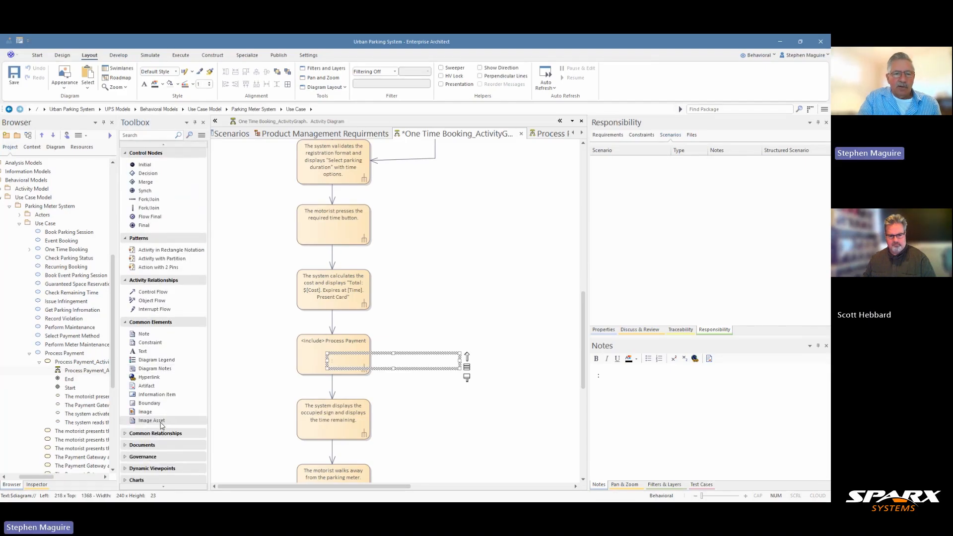
{"action": "left_click", "coordinate": [149, 377]}
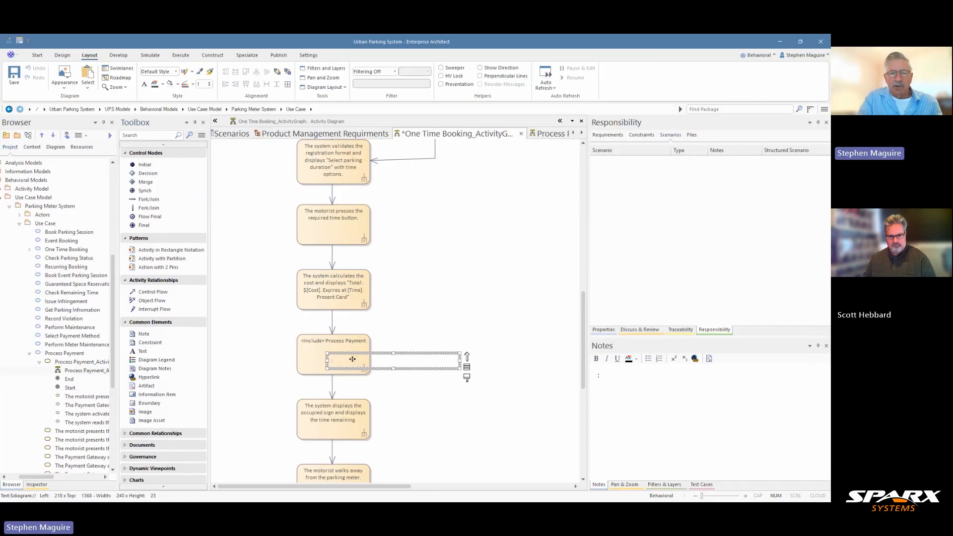
{"action": "left_click_drag", "start_coordinate": [352, 363], "coordinate": [353, 363]}
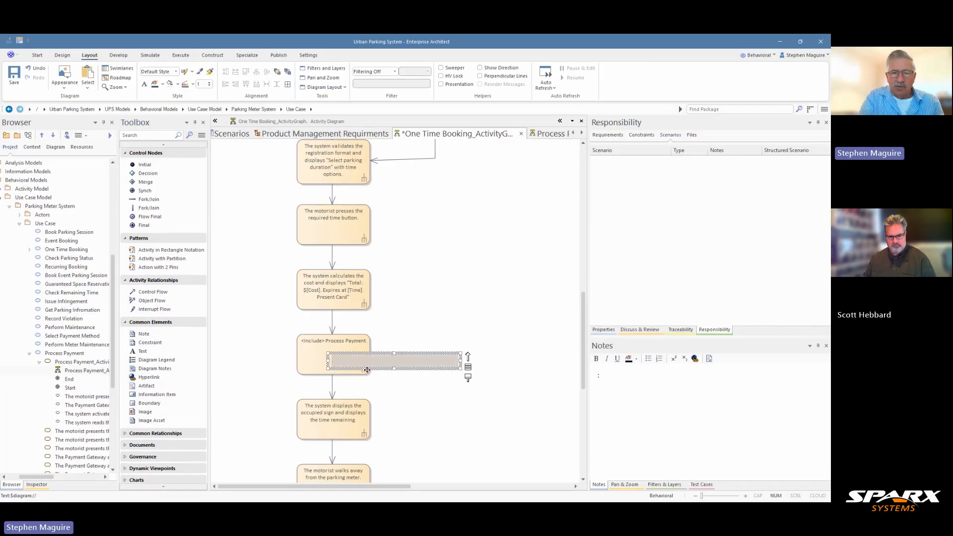
{"action": "left_click", "coordinate": [386, 342]}
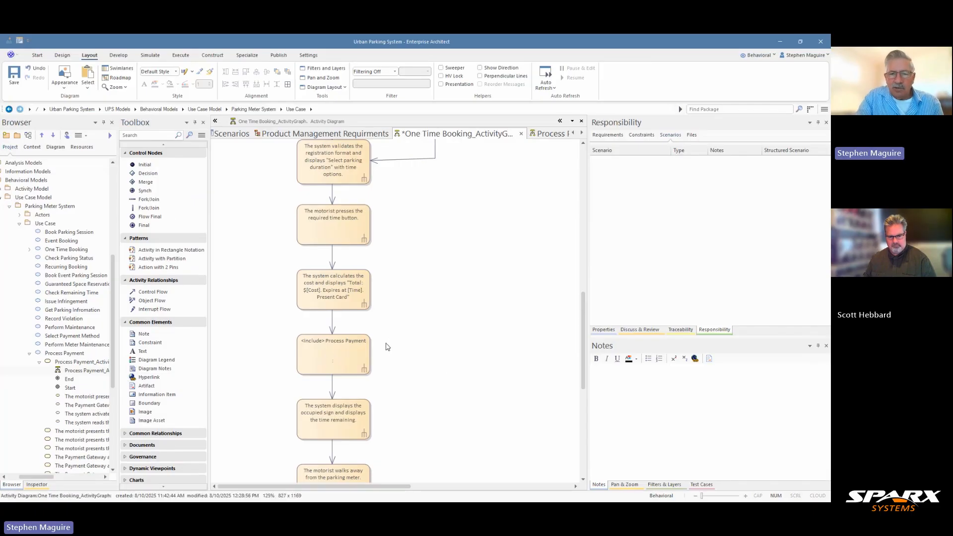
{"action": "left_click", "coordinate": [358, 363]}
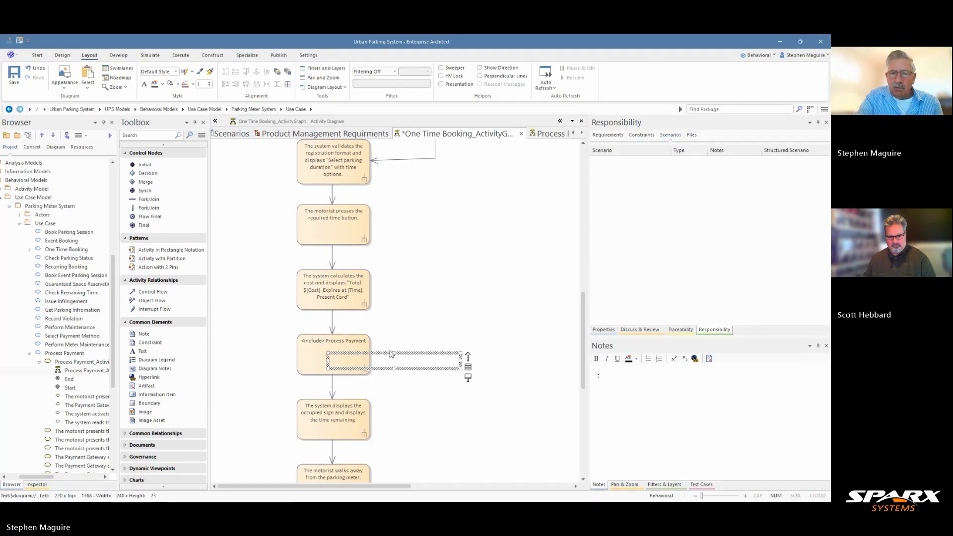
{"action": "key", "text": "Delete"}
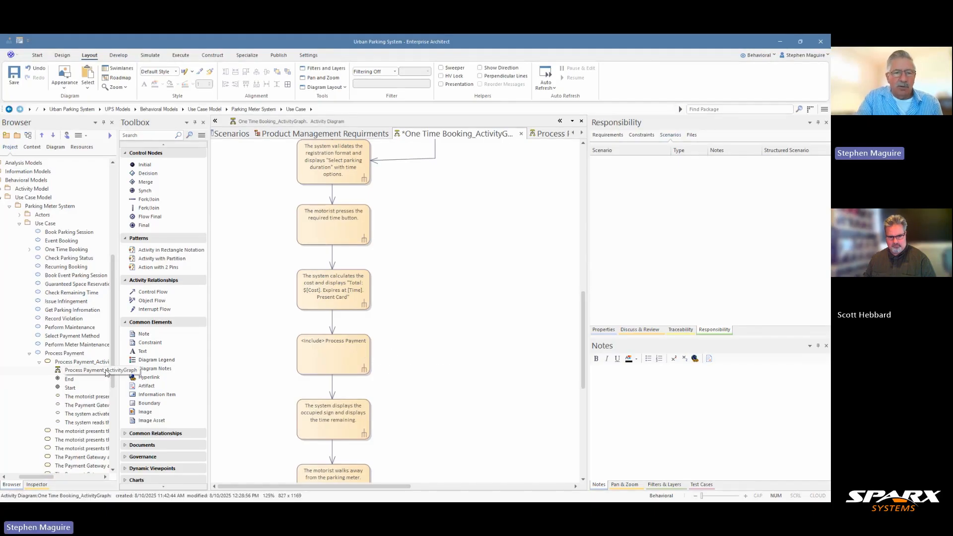
Place a Hyperlink element on the <Include> Process Payment action and name it "Process Payment".
{"action": "left_click_drag", "start_coordinate": [149, 378], "coordinate": [319, 354]}
{"action": "type", "text": "P"}
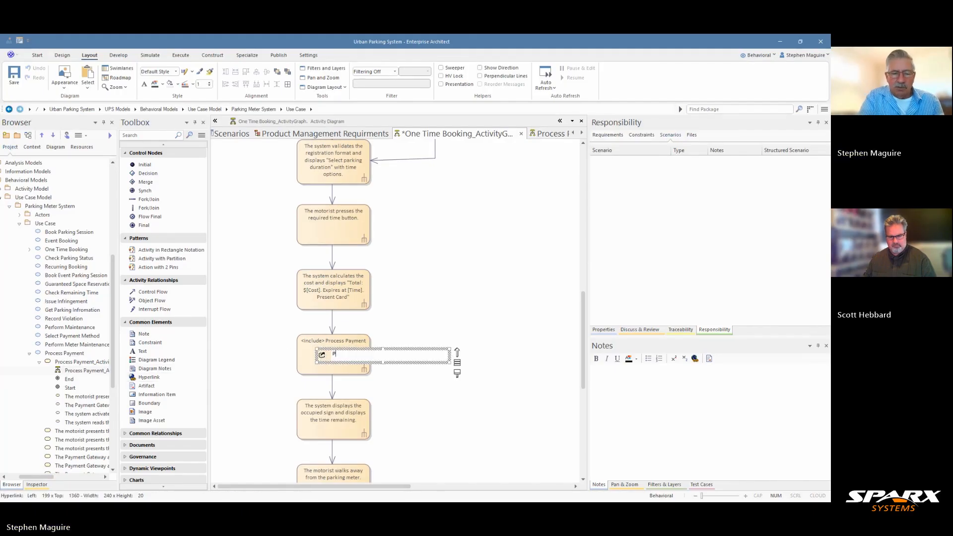
{"action": "type", "text": "rocess Pay"}
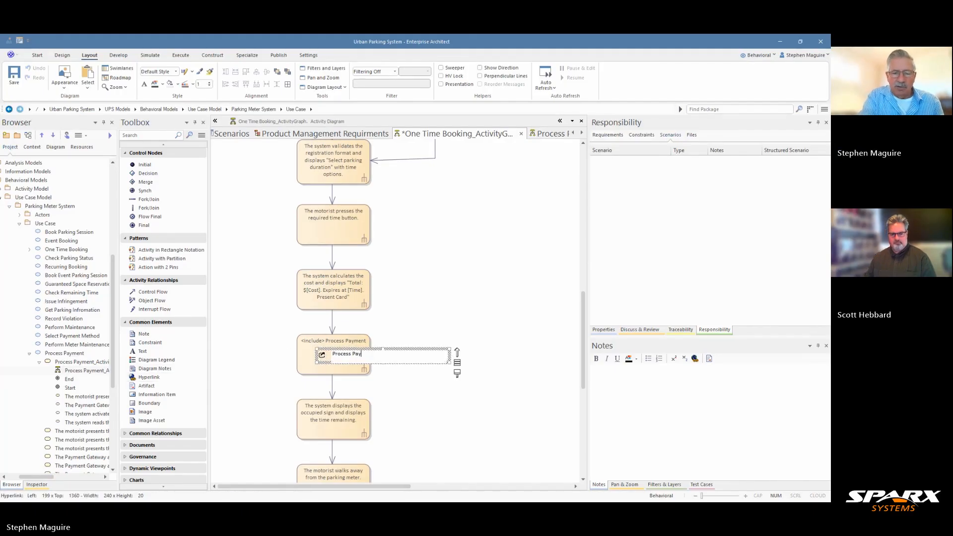
{"action": "type", "text": "ment"}
{"action": "key", "text": "Return"}
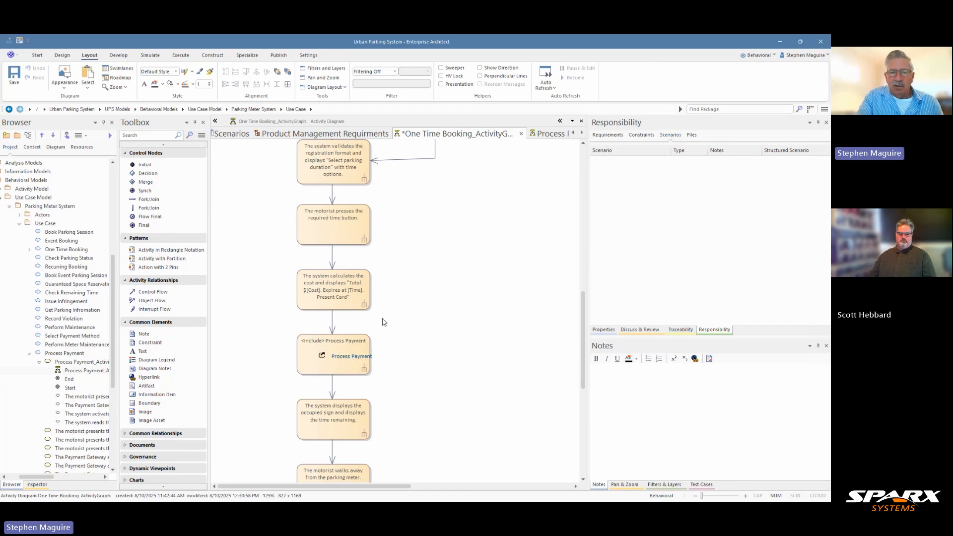
Open the details of the Process Payment hyperlink and set its type to Diagram.
{"action": "left_click", "coordinate": [354, 360]}
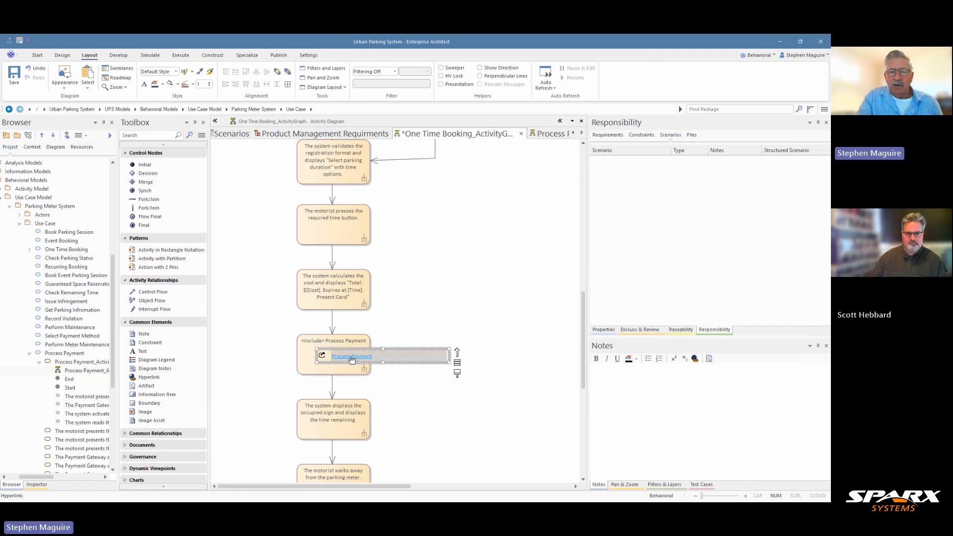
{"action": "right_click", "coordinate": [350, 357]}
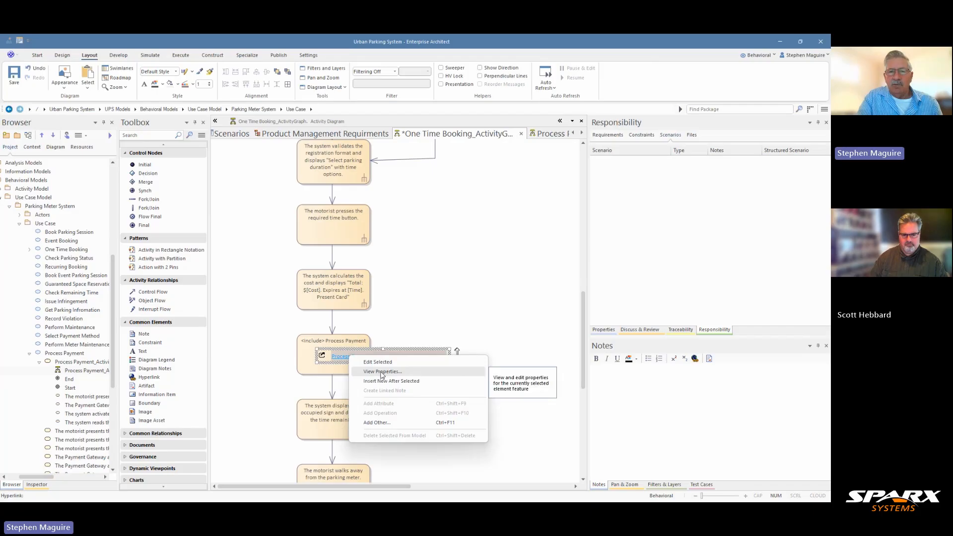
{"action": "left_click", "coordinate": [382, 372]}
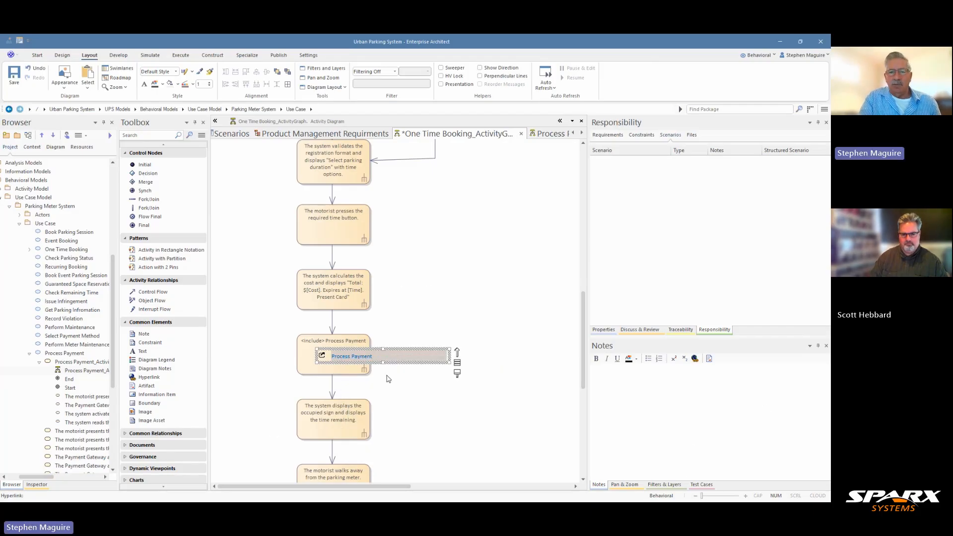
{"action": "double_click", "coordinate": [405, 363]}
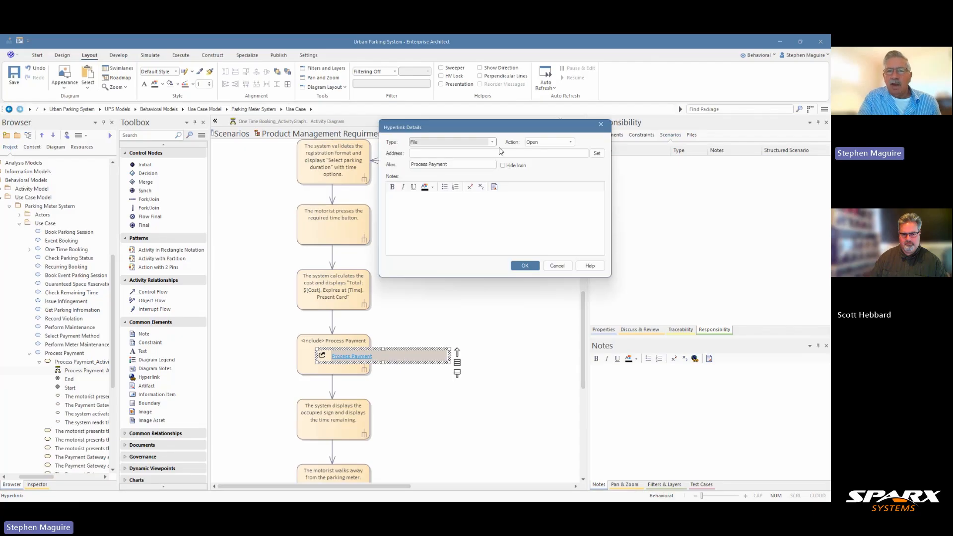
{"action": "left_click", "coordinate": [493, 143]}
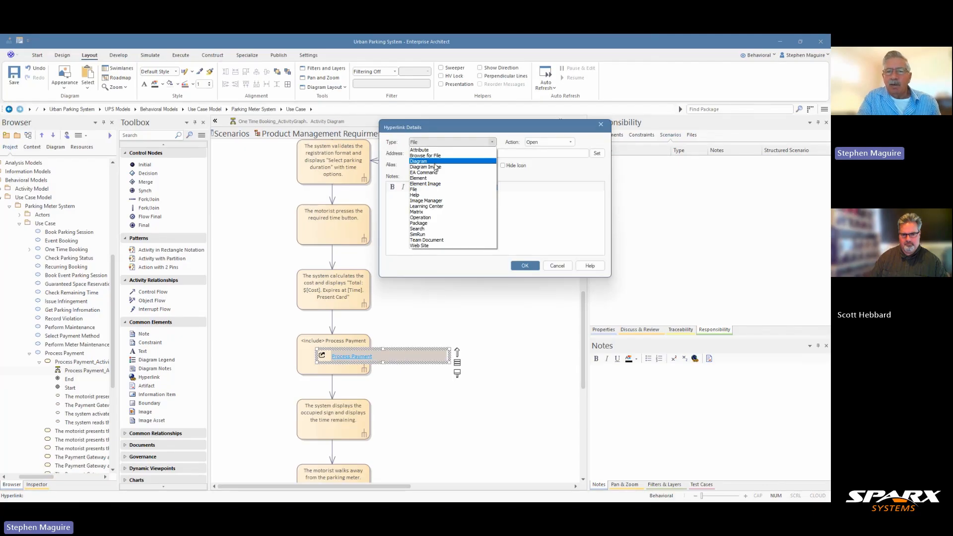
{"action": "left_click", "coordinate": [435, 164]}
Set the hyperlink's target to the Process Payment_ActivityGraph diagram under the Parking Meter System's Process Payment use case in Behavioral Models.
{"action": "scroll", "coordinate": [511, 209], "scroll_direction": "down", "scroll_amount": 5}
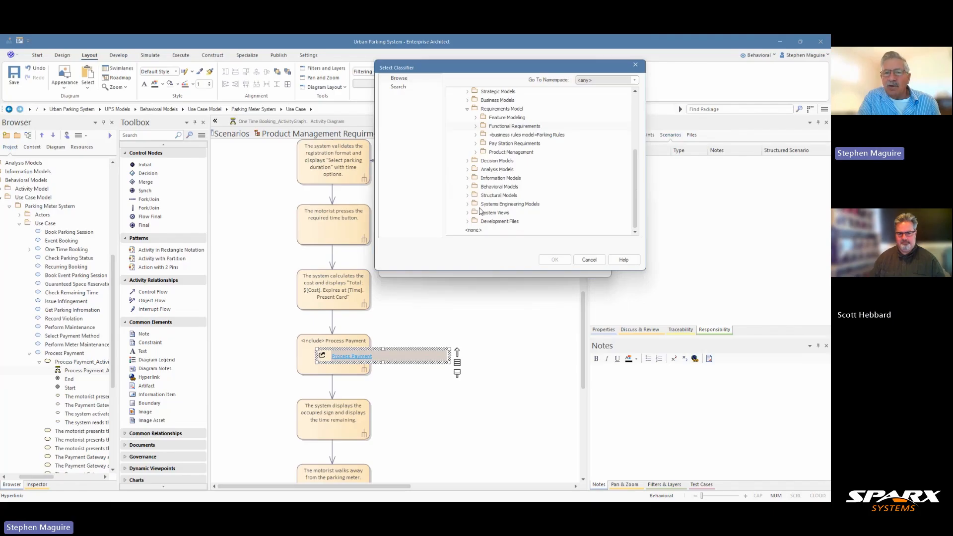
{"action": "left_click", "coordinate": [467, 188]}
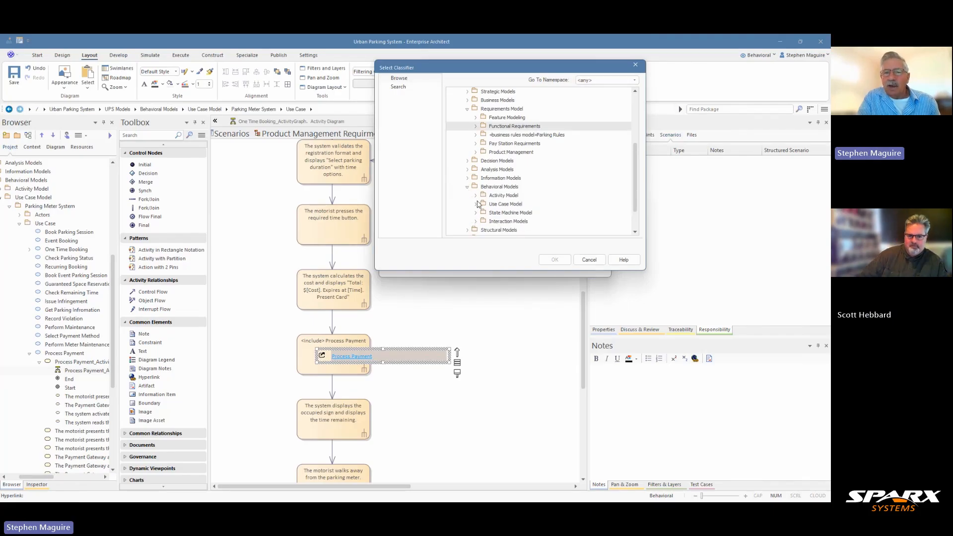
{"action": "left_click", "coordinate": [476, 204]}
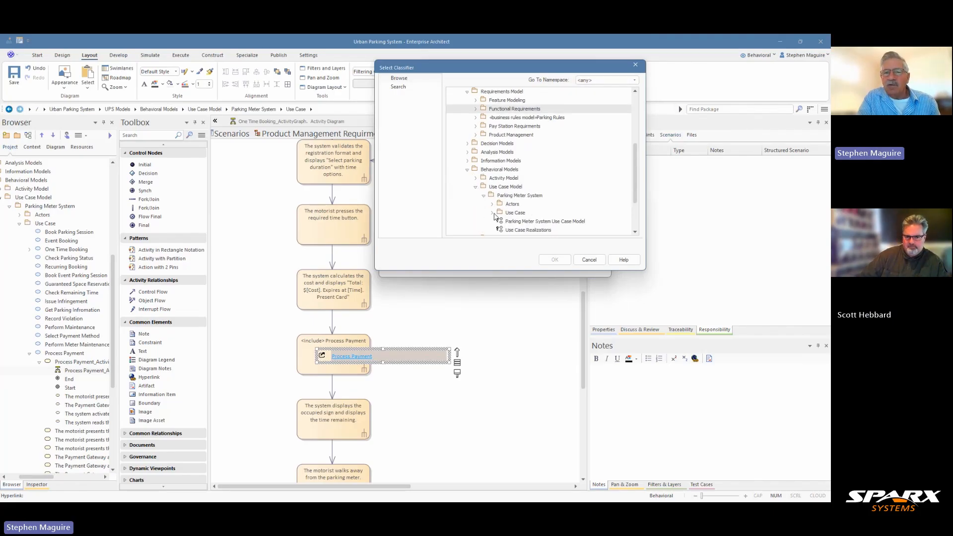
{"action": "left_click", "coordinate": [493, 213]}
{"action": "scroll", "coordinate": [506, 211], "scroll_direction": "down", "scroll_amount": 3}
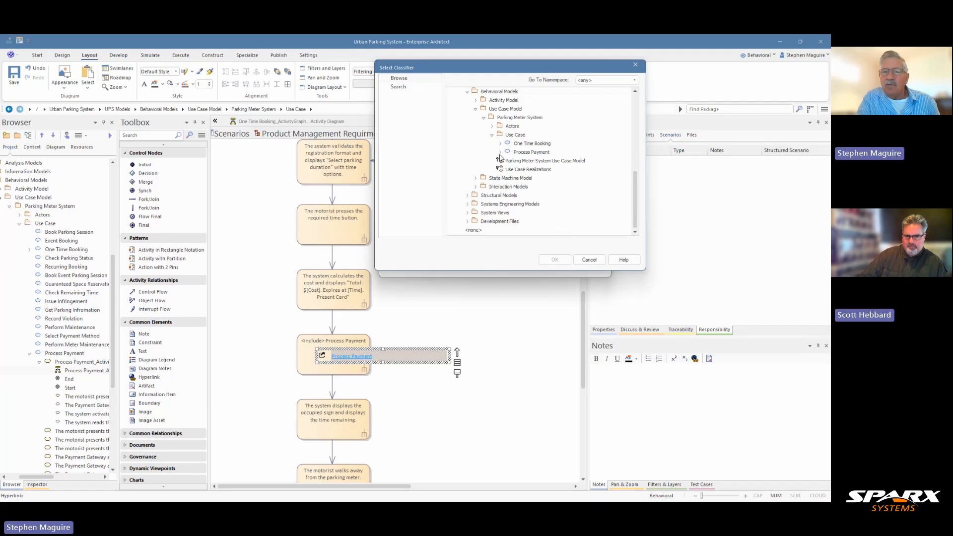
{"action": "left_click", "coordinate": [500, 152]}
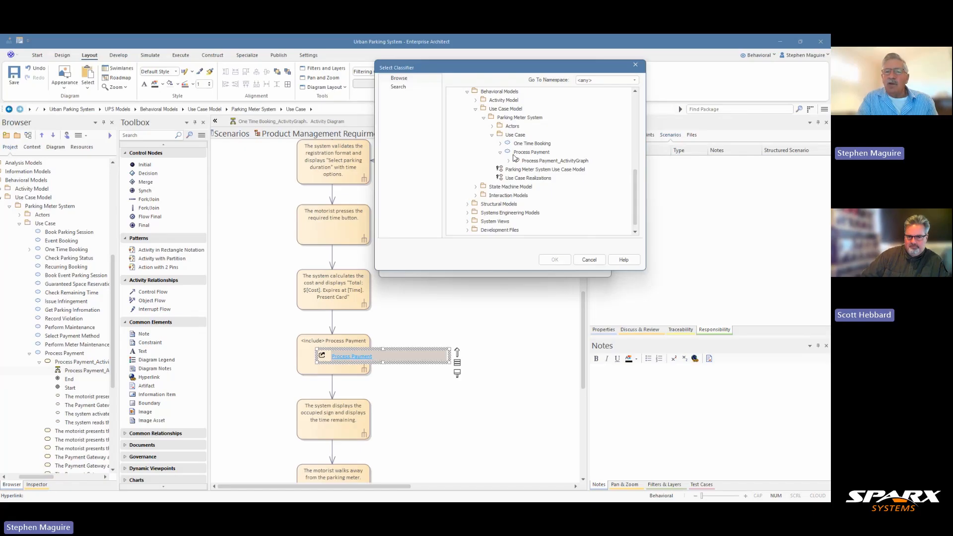
{"action": "left_click", "coordinate": [509, 162]}
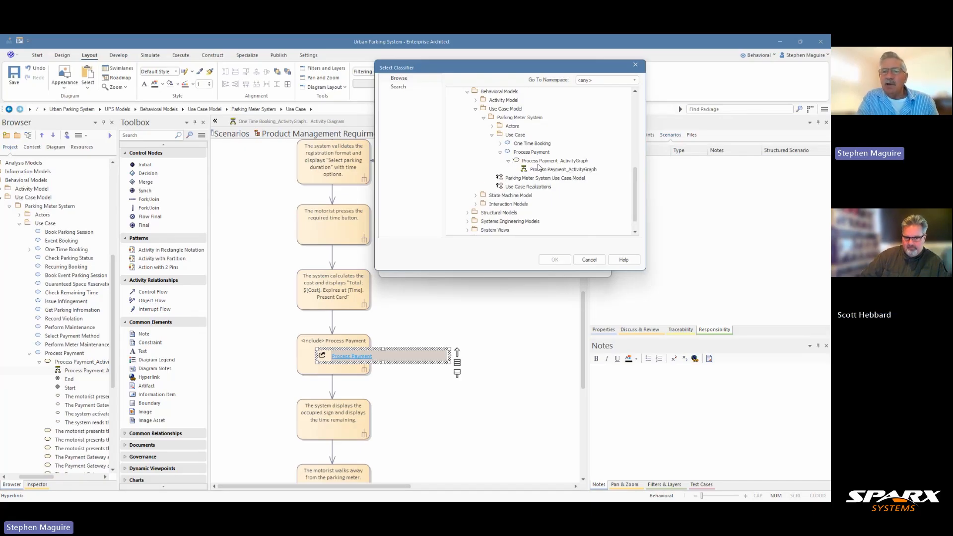
{"action": "left_click", "coordinate": [543, 171]}
{"action": "left_click", "coordinate": [565, 261]}
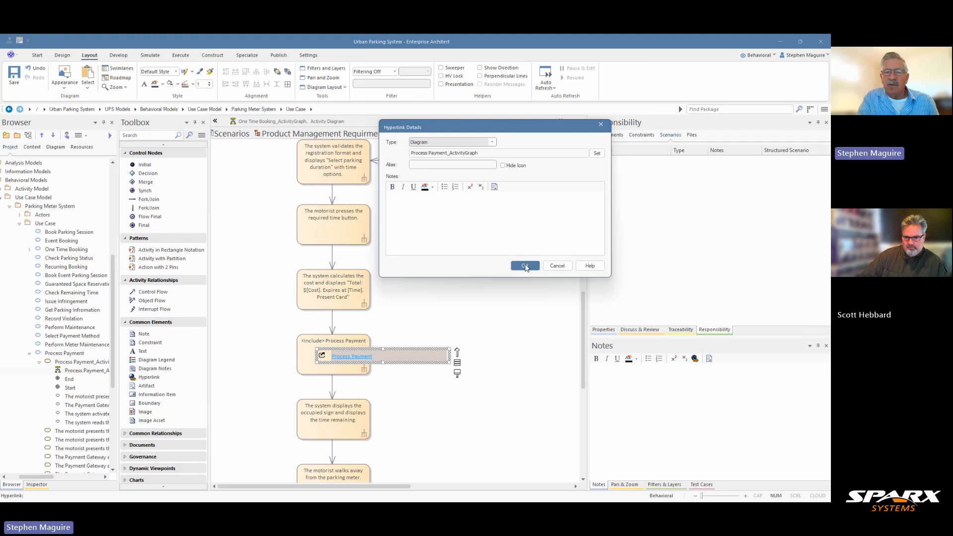
{"action": "left_click", "coordinate": [525, 267]}
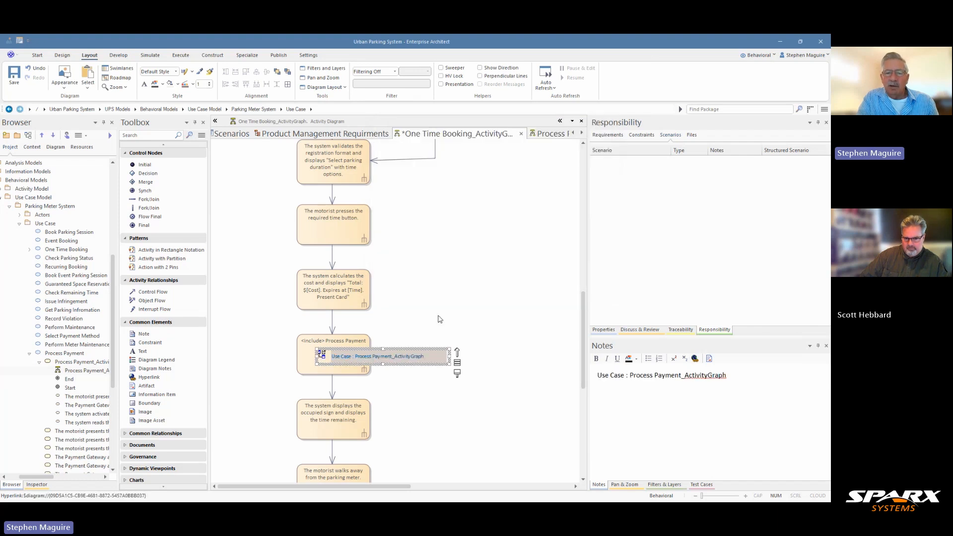
Test the hyperlink by following it to the Process Payment activity diagram, and return to the One Time Booking diagram.
{"action": "left_click", "coordinate": [404, 359]}
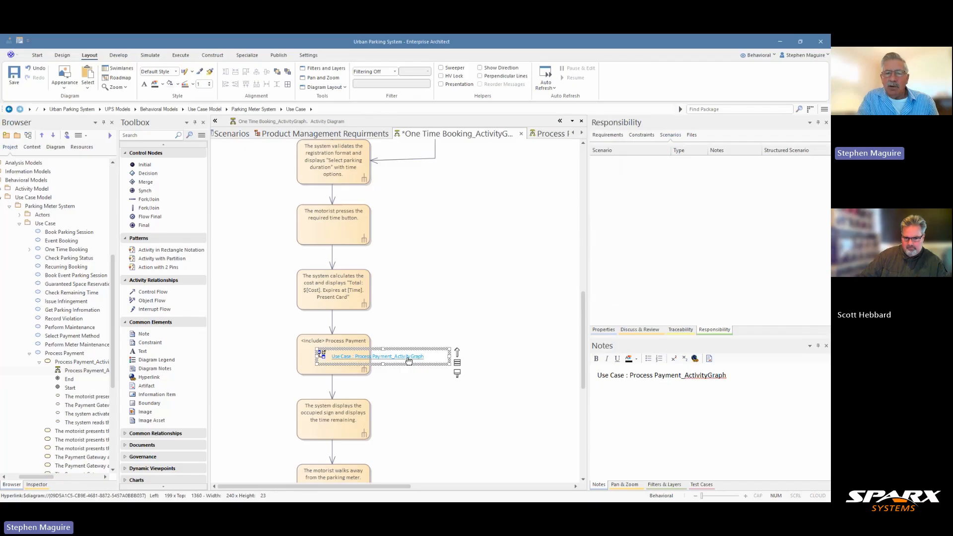
{"action": "right_click", "coordinate": [409, 361]}
{"action": "left_click", "coordinate": [391, 357]}
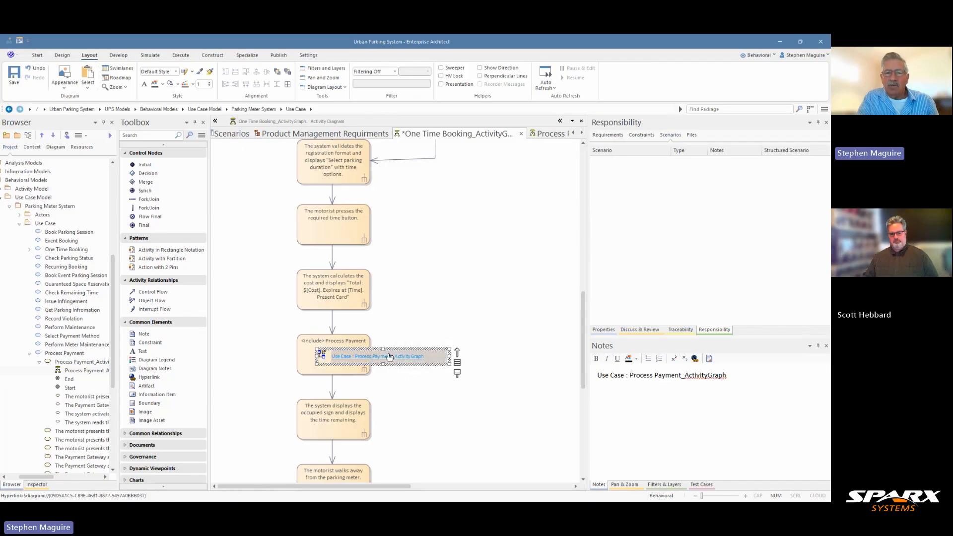
{"action": "double_click", "coordinate": [390, 356]}
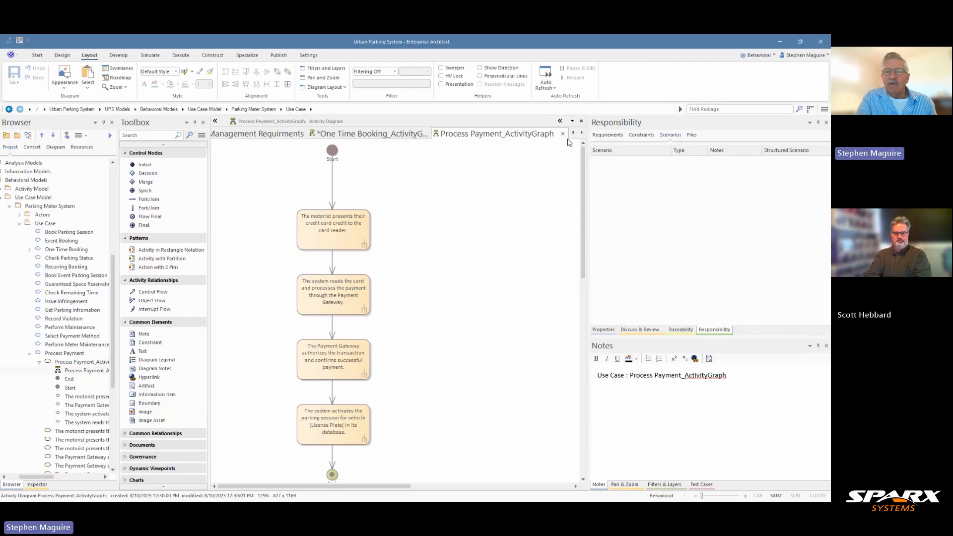
{"action": "left_click", "coordinate": [363, 135]}
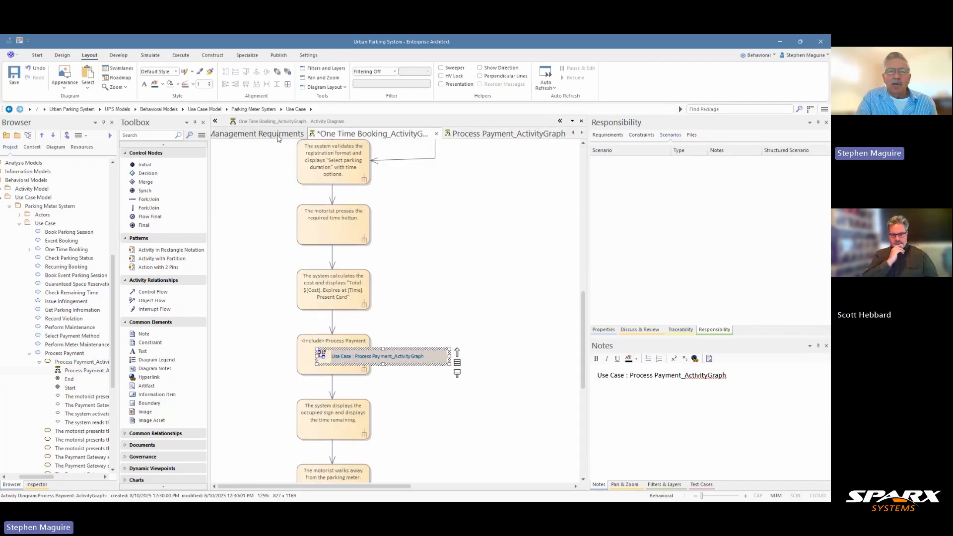
Save and close the One Time Booking activity diagram, and close the Product Management Requirments diagram.
{"action": "left_click", "coordinate": [290, 135]}
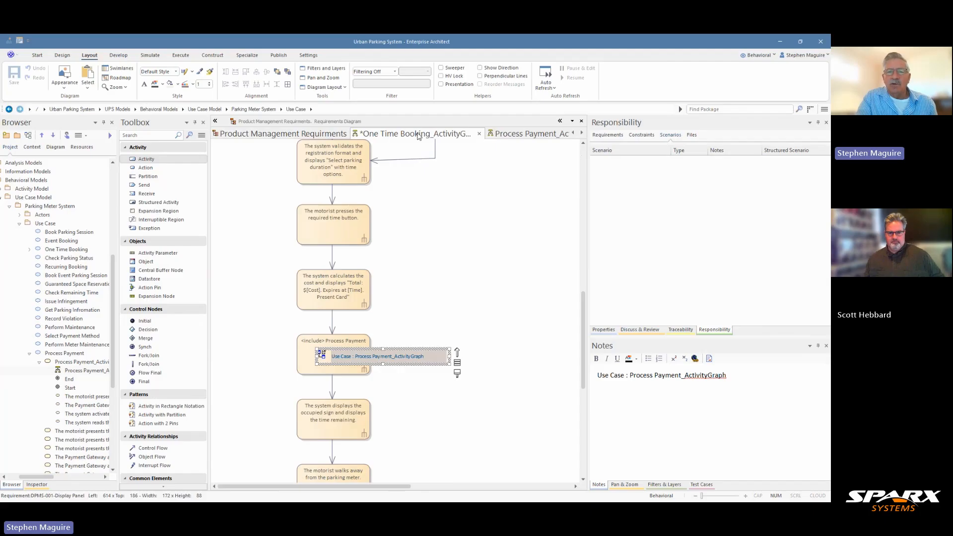
{"action": "left_click", "coordinate": [416, 135]}
{"action": "key", "text": "ctrl+s"}
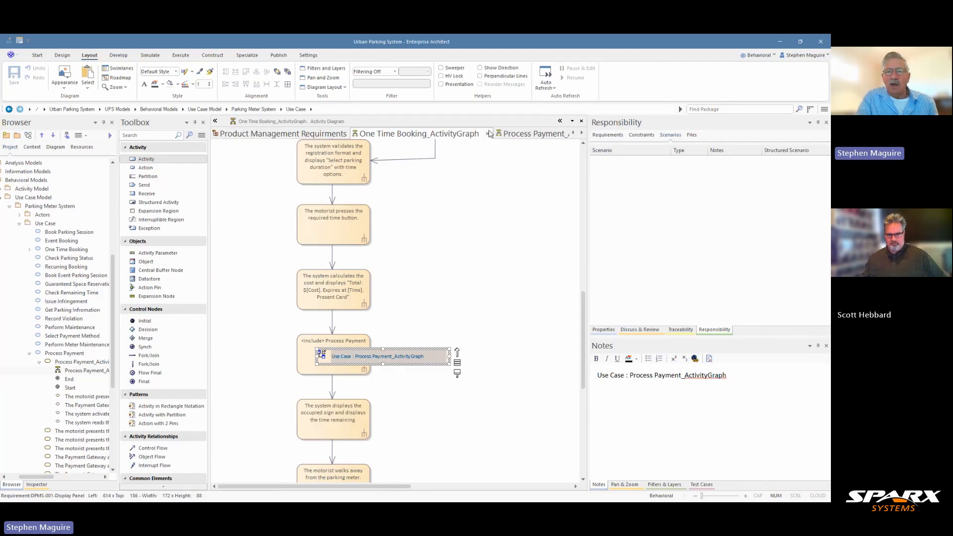
{"action": "left_click", "coordinate": [489, 133]}
{"action": "left_click", "coordinate": [442, 134]}
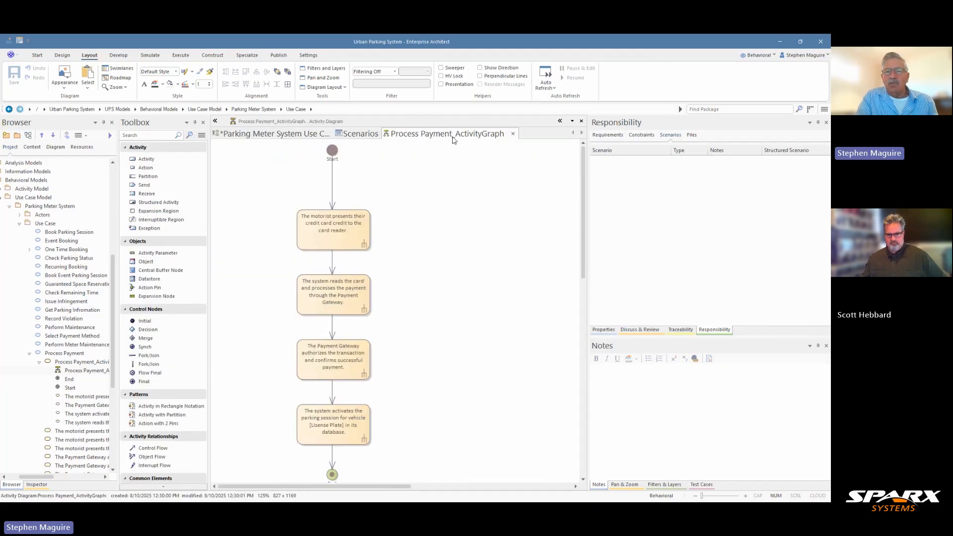
Close the Process Payment activity diagram and bring up the Basic Path scenario steps of the One Time Booking use case.
{"action": "left_click", "coordinate": [516, 135]}
{"action": "left_click", "coordinate": [328, 133]}
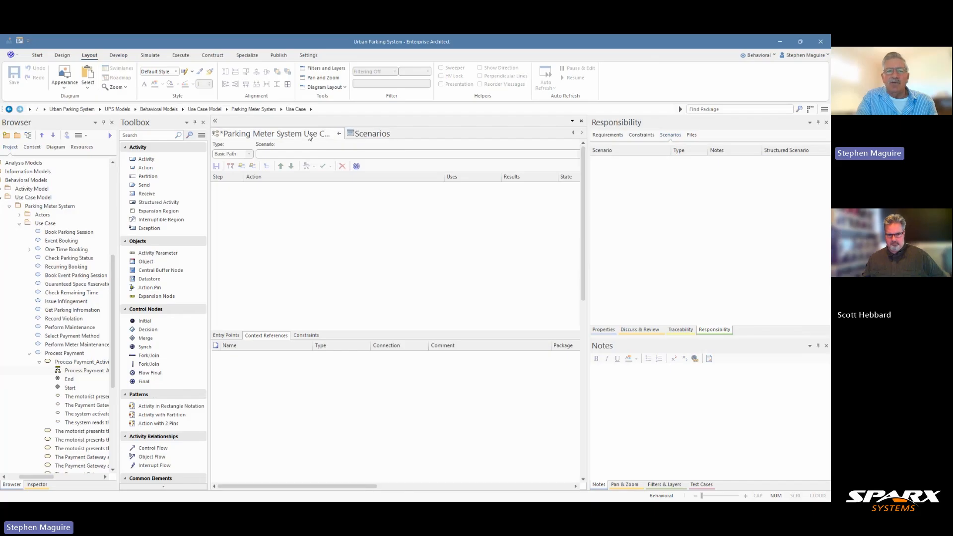
{"action": "left_click", "coordinate": [377, 226]}
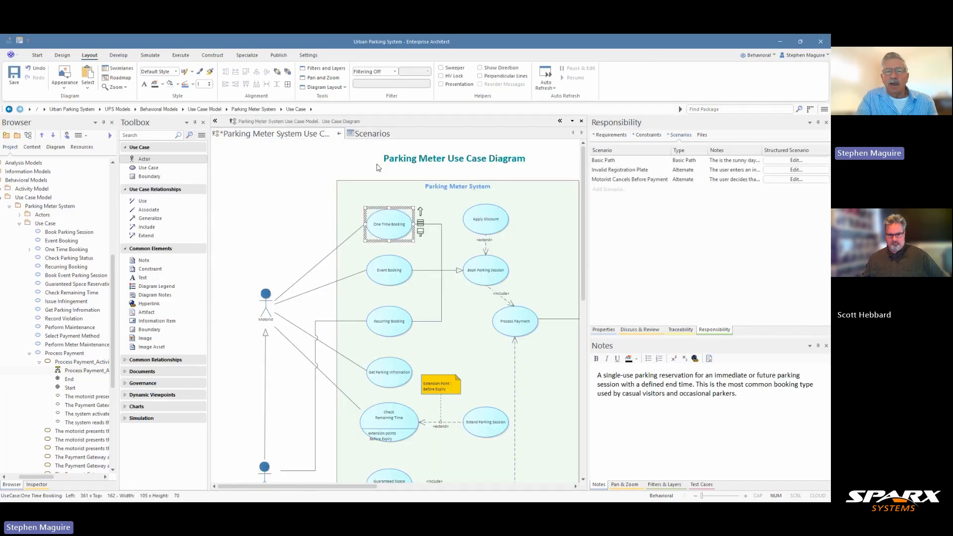
{"action": "left_click", "coordinate": [370, 133]}
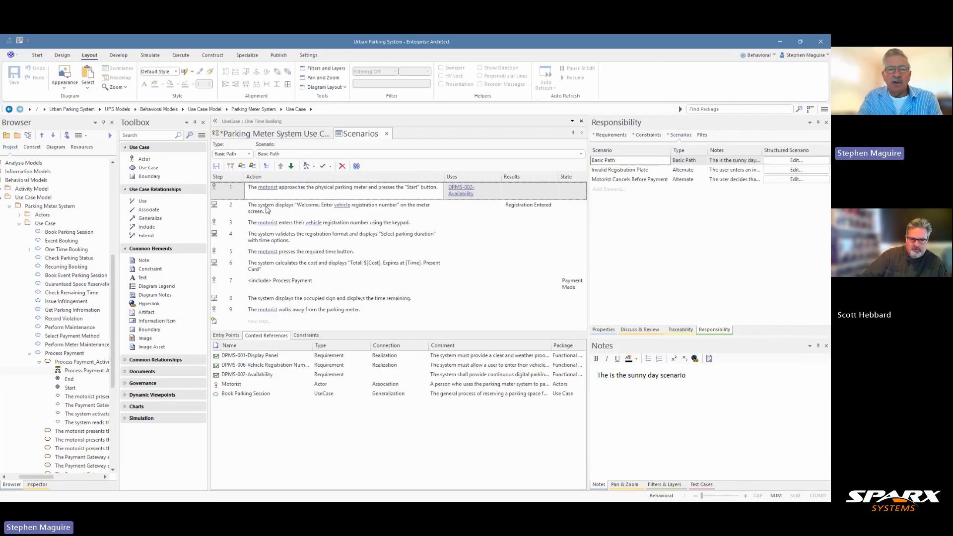
{"action": "left_click", "coordinate": [267, 209]}
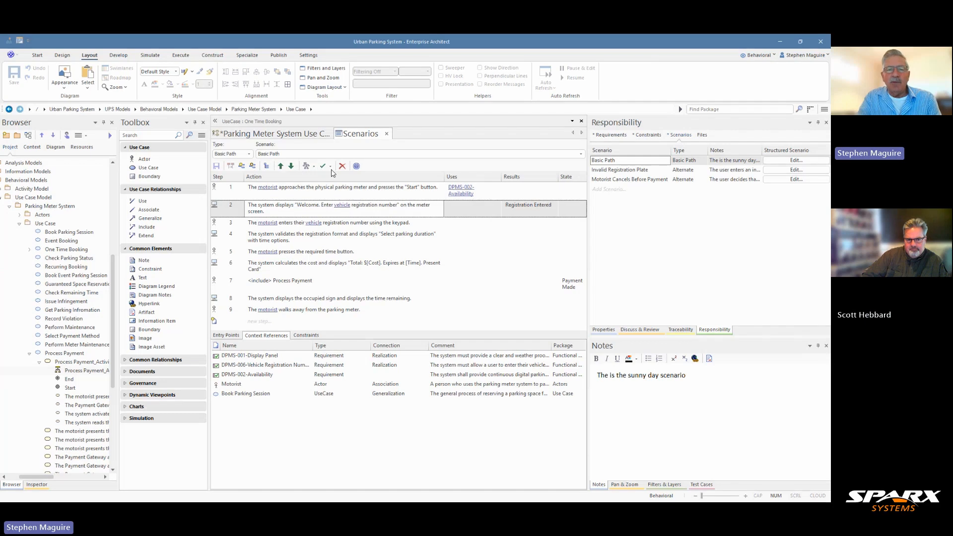
Examine the Basic Use Case Model with Test Cases pattern among the Model Builder's use case diagram patterns, enlarging the preview area.
{"action": "left_click", "coordinate": [331, 167]}
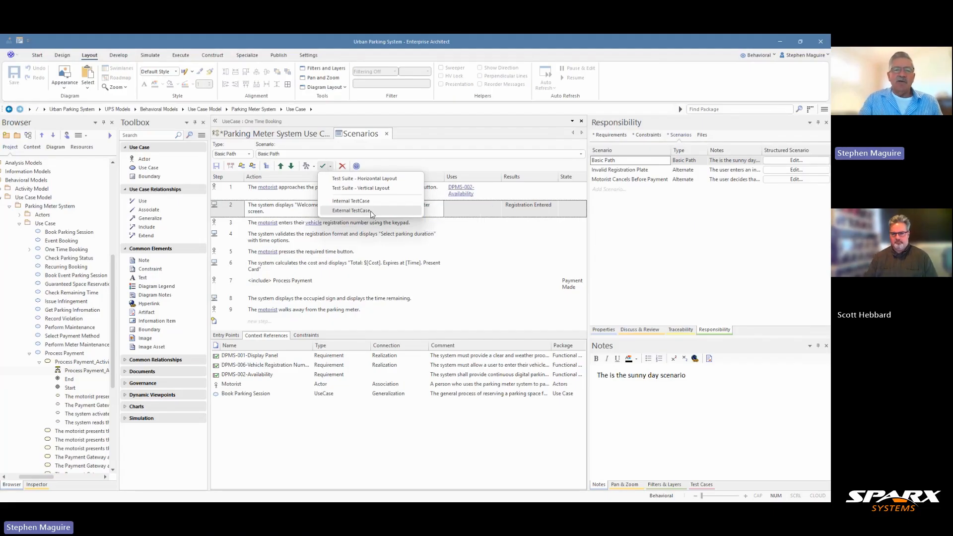
{"action": "left_click", "coordinate": [7, 137]}
{"action": "left_click", "coordinate": [220, 199]}
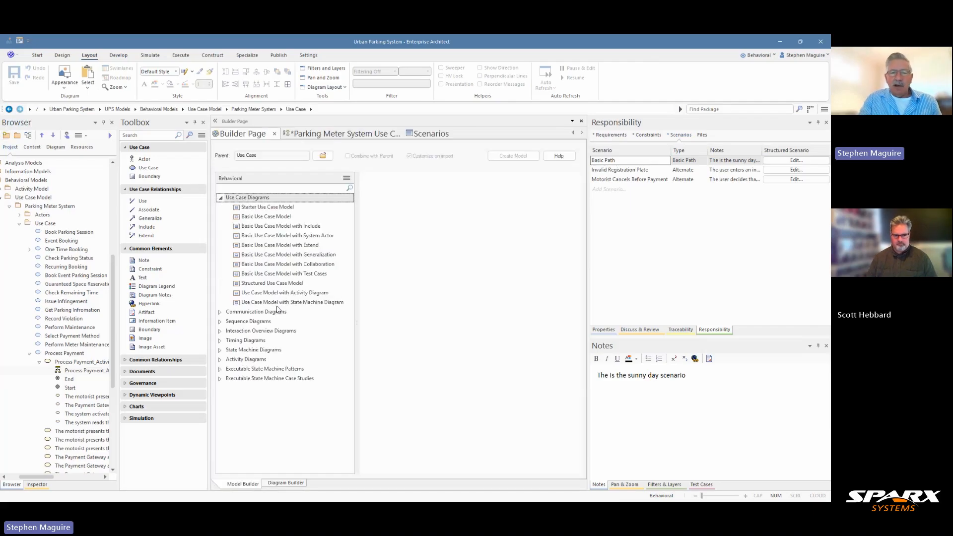
{"action": "left_click", "coordinate": [281, 275]}
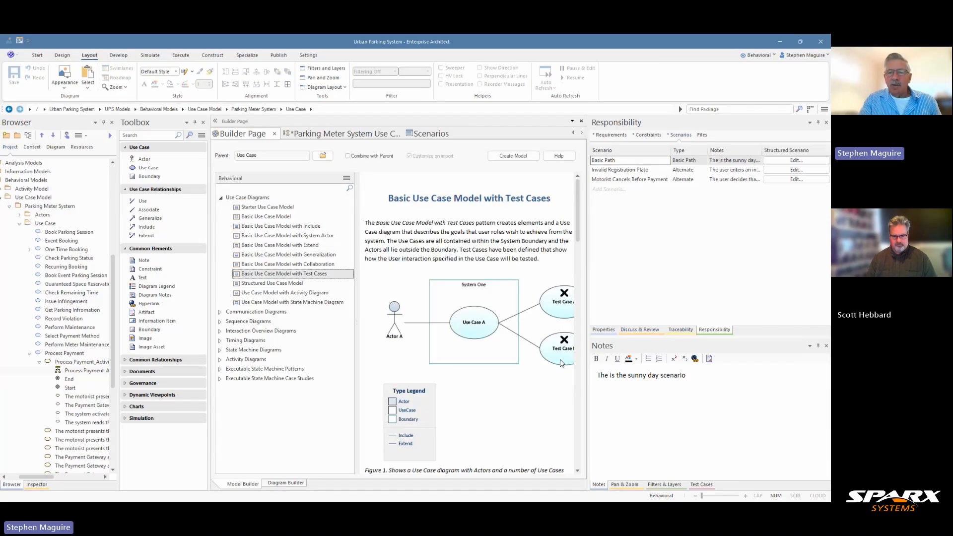
{"action": "left_click_drag", "start_coordinate": [589, 310], "coordinate": [725, 310]}
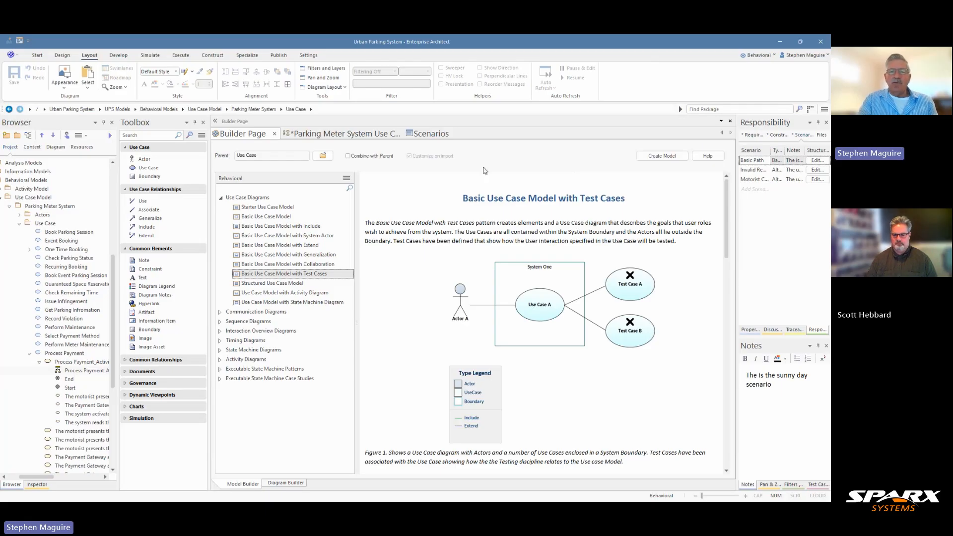
Generate an external test case from the One Time Booking use case's scenarios.
{"action": "left_click", "coordinate": [430, 134]}
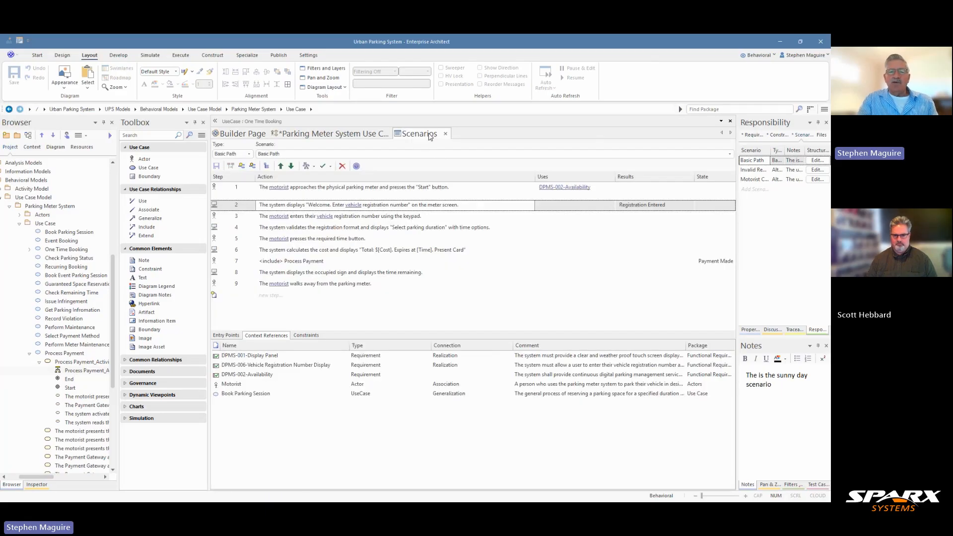
{"action": "left_click", "coordinate": [330, 166]}
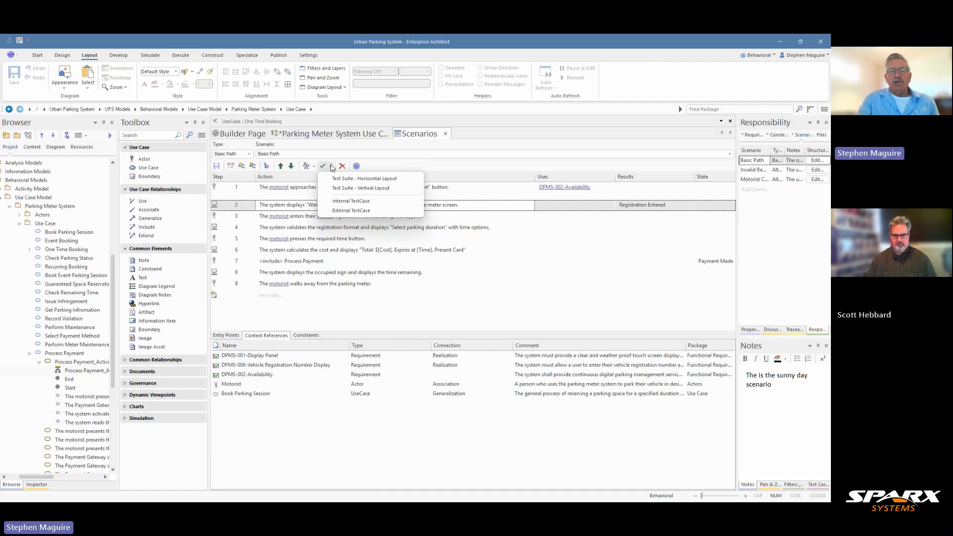
{"action": "left_click", "coordinate": [341, 211]}
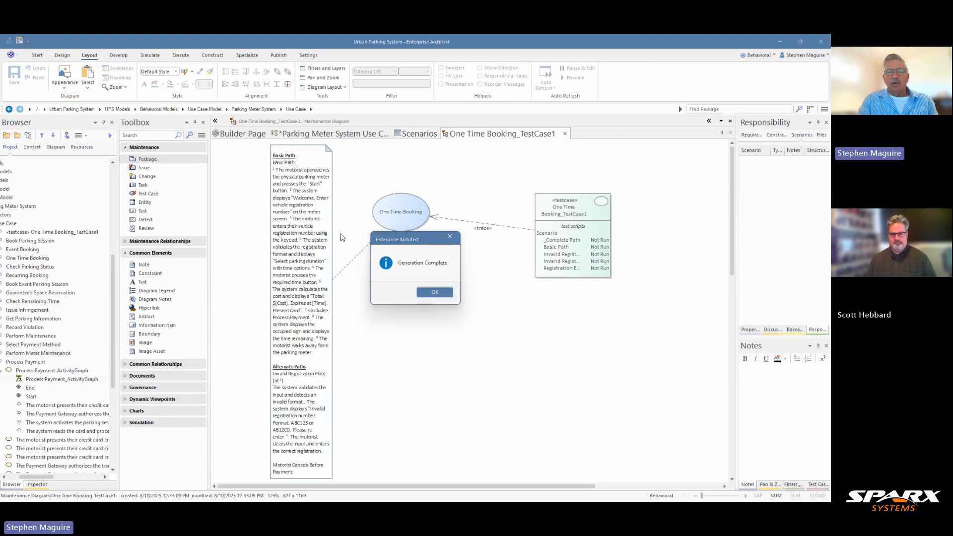
{"action": "left_click", "coordinate": [436, 292]}
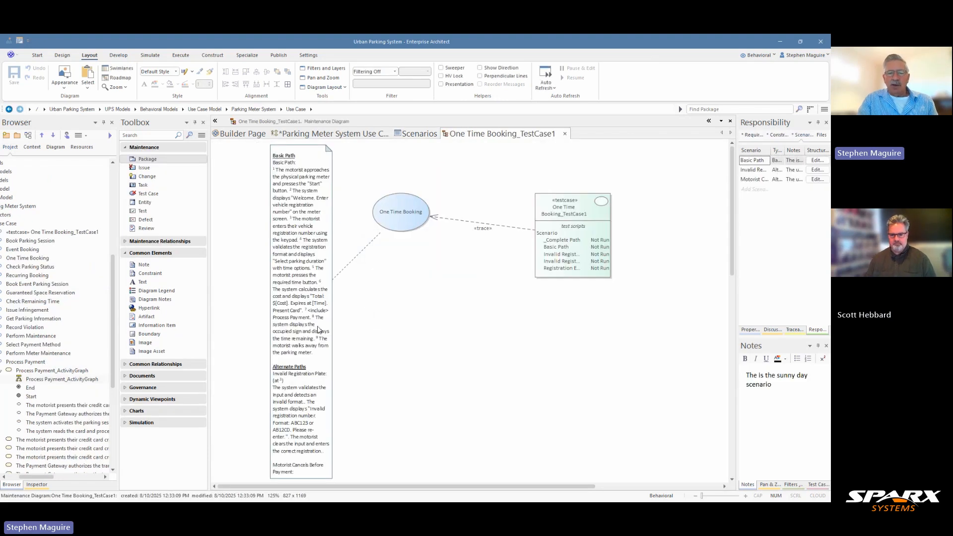
Make the scenario note shorter and wider, and space out the One Time Booking use case and its test case beside it.
{"action": "left_click_drag", "start_coordinate": [319, 328], "coordinate": [294, 323]}
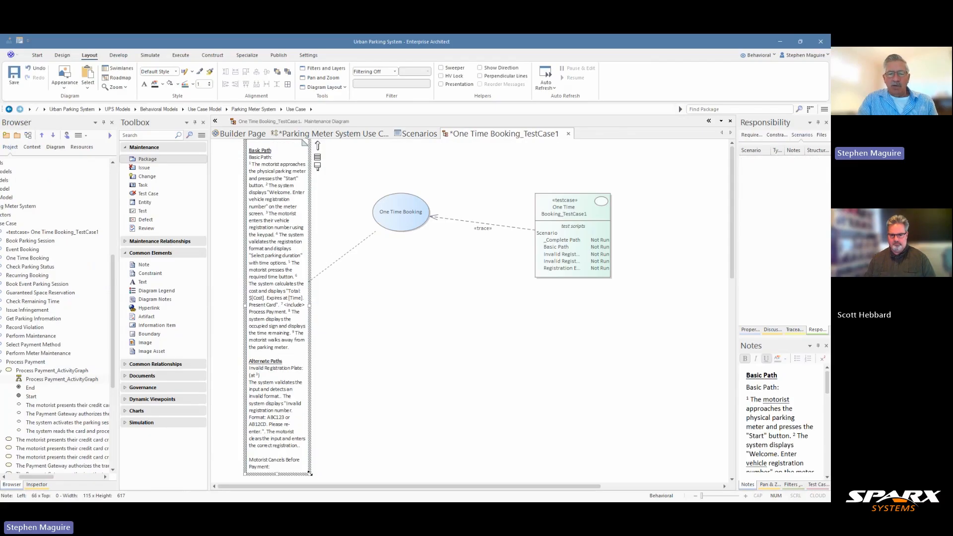
{"action": "left_click_drag", "start_coordinate": [310, 473], "coordinate": [358, 350]}
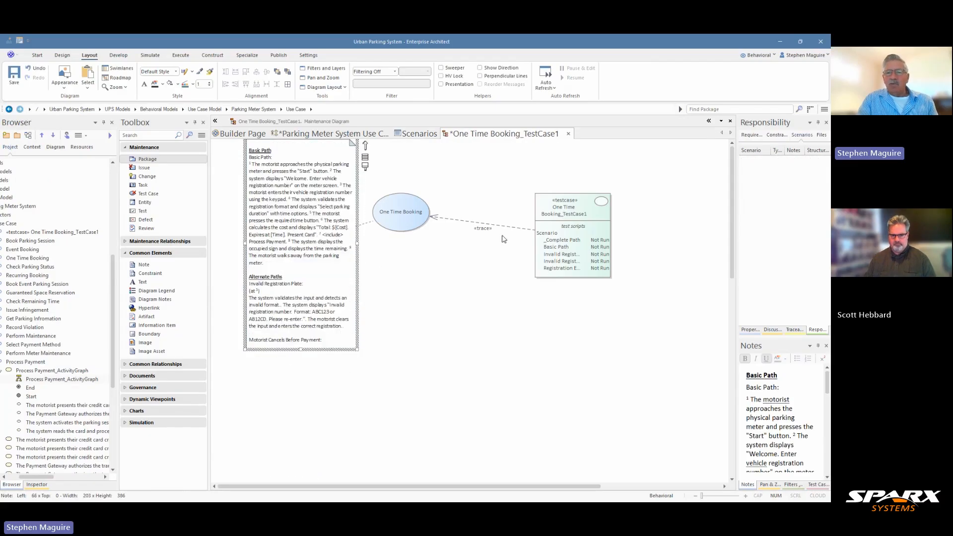
{"action": "left_click_drag", "start_coordinate": [577, 204], "coordinate": [635, 189]}
{"action": "left_click_drag", "start_coordinate": [396, 227], "coordinate": [462, 238]}
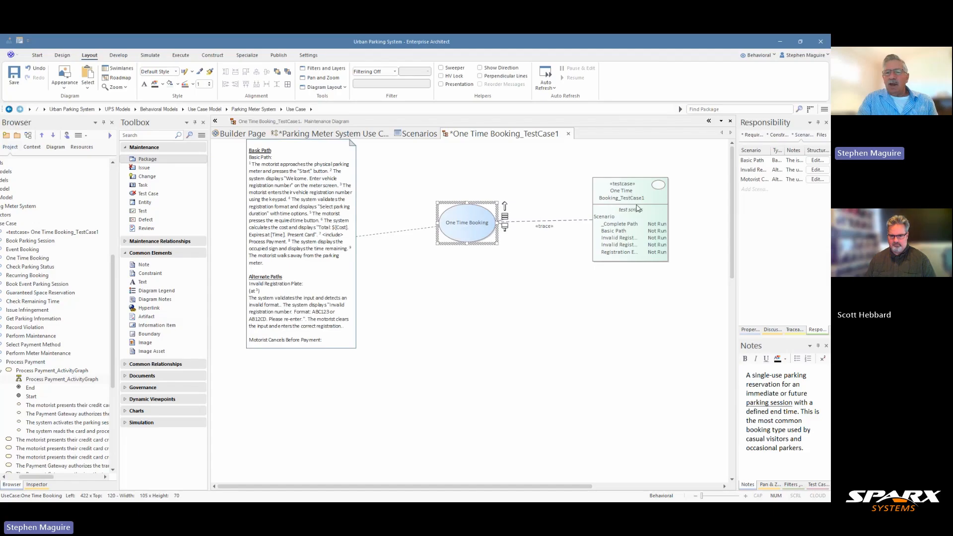
{"action": "left_click_drag", "start_coordinate": [639, 208], "coordinate": [617, 206]}
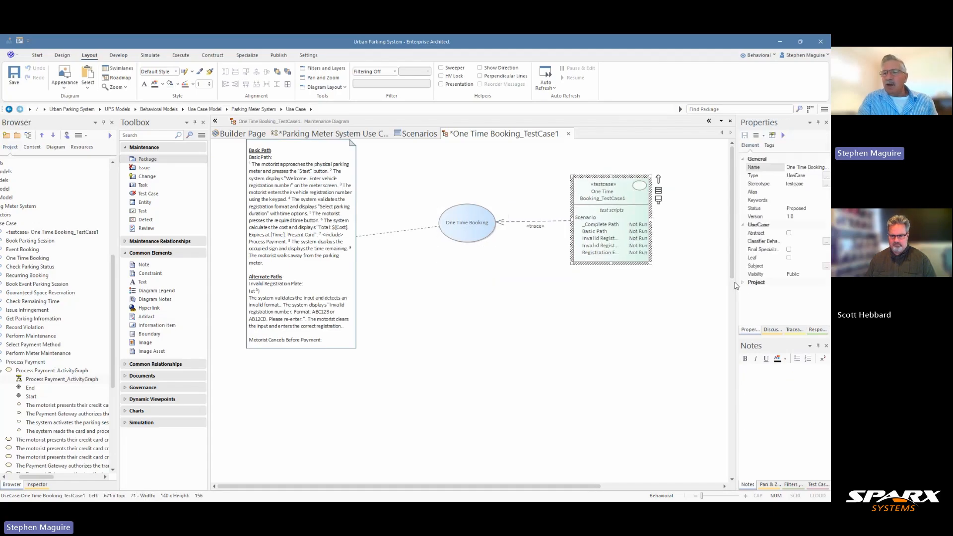
Rename the generated test case to "Sunny Day Test" after widening the properties area.
{"action": "left_click_drag", "start_coordinate": [736, 286], "coordinate": [673, 285]}
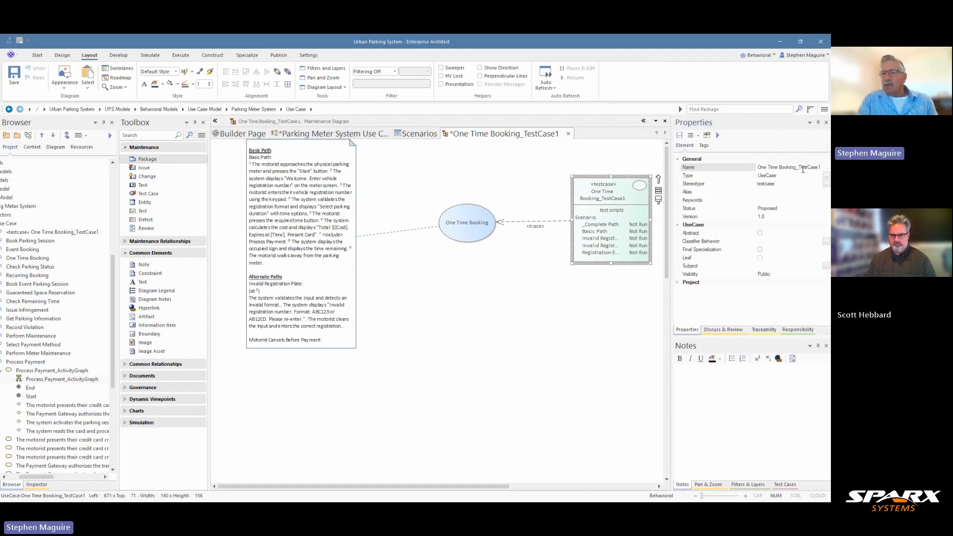
{"action": "left_click", "coordinate": [820, 169]}
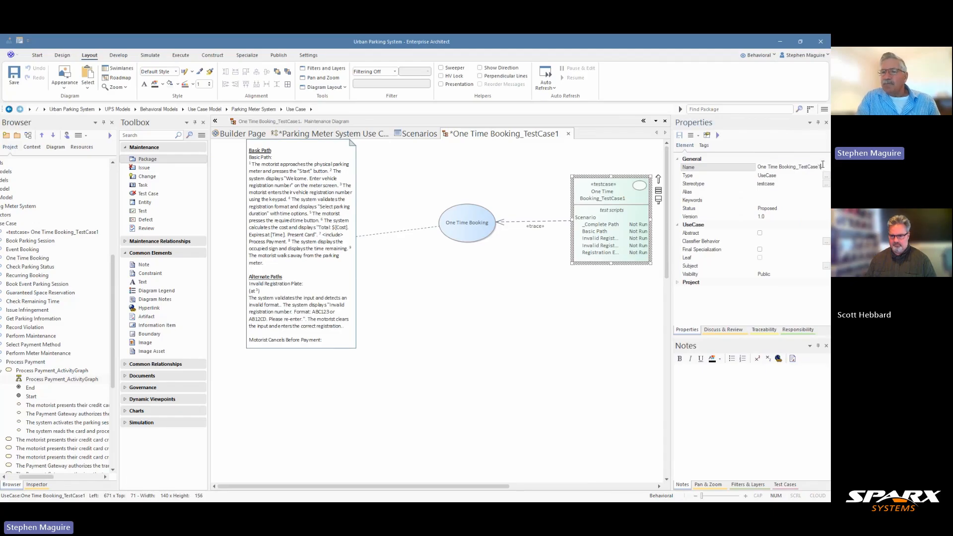
{"action": "key", "text": "ctrl+a"}
{"action": "type", "text": "Sun"}
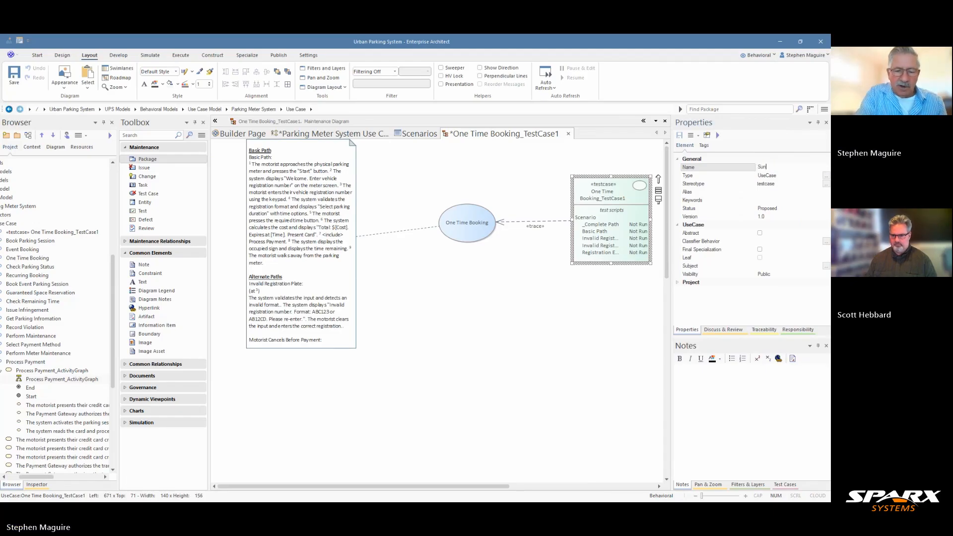
{"action": "type", "text": "ny Day Te"}
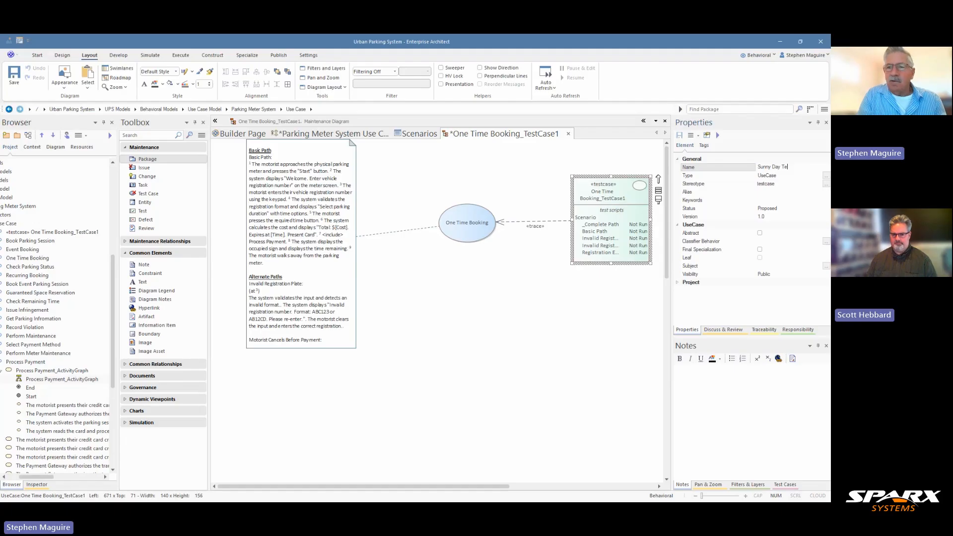
{"action": "type", "text": "st"}
{"action": "left_click", "coordinate": [528, 300]}
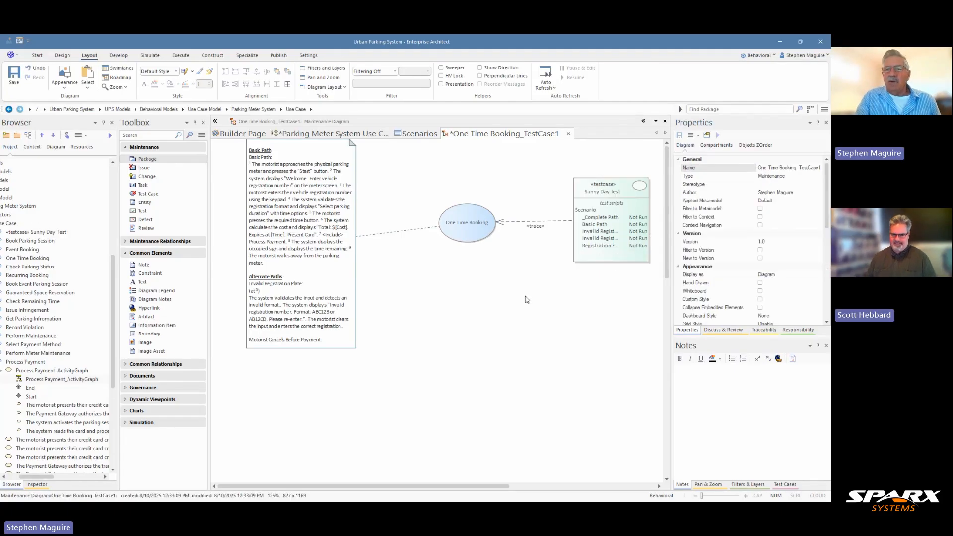
Shift One Time Booking and Sunny Day Test slightly down and toward the note, and widen the test case to fit its script names.
{"action": "left_click_drag", "start_coordinate": [471, 226], "coordinate": [458, 239]}
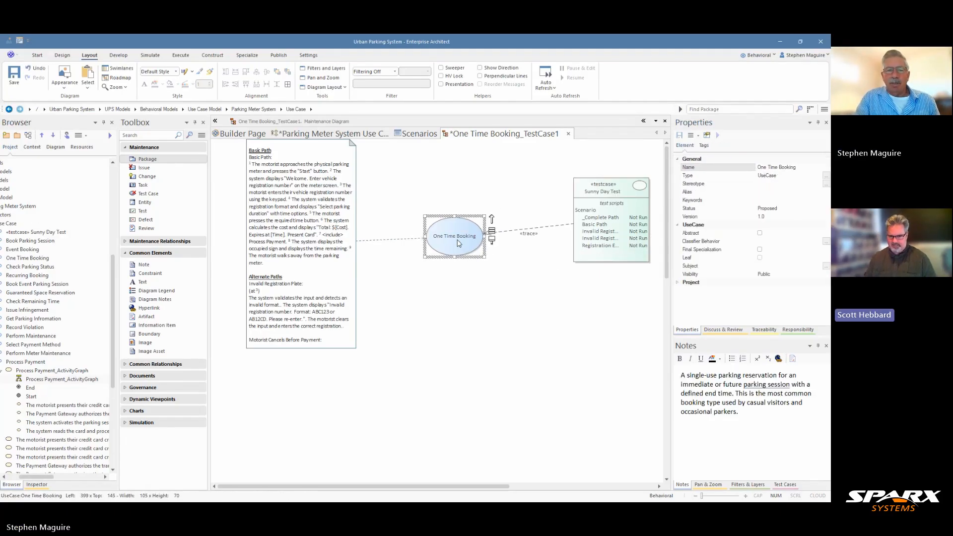
{"action": "left_click_drag", "start_coordinate": [598, 233], "coordinate": [583, 240]}
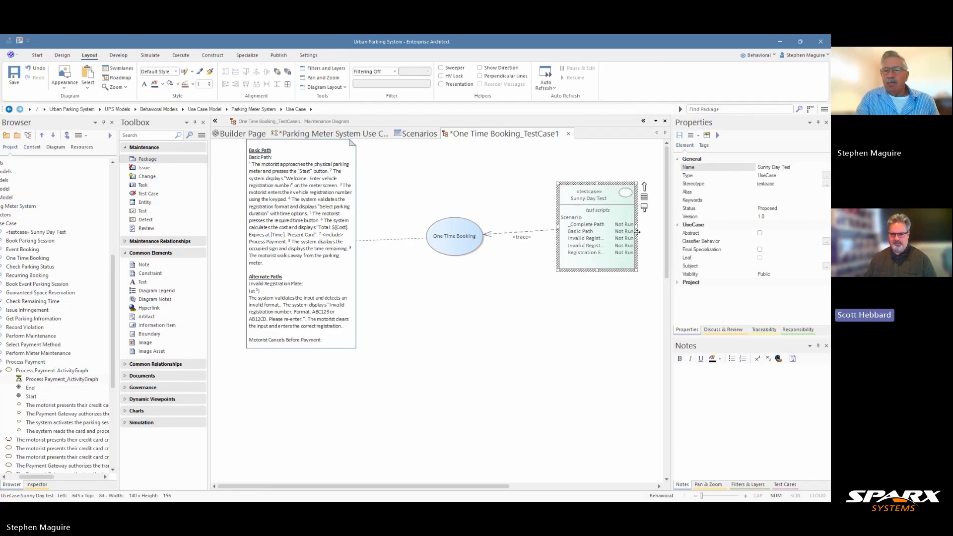
{"action": "left_click_drag", "start_coordinate": [637, 227], "coordinate": [660, 227]}
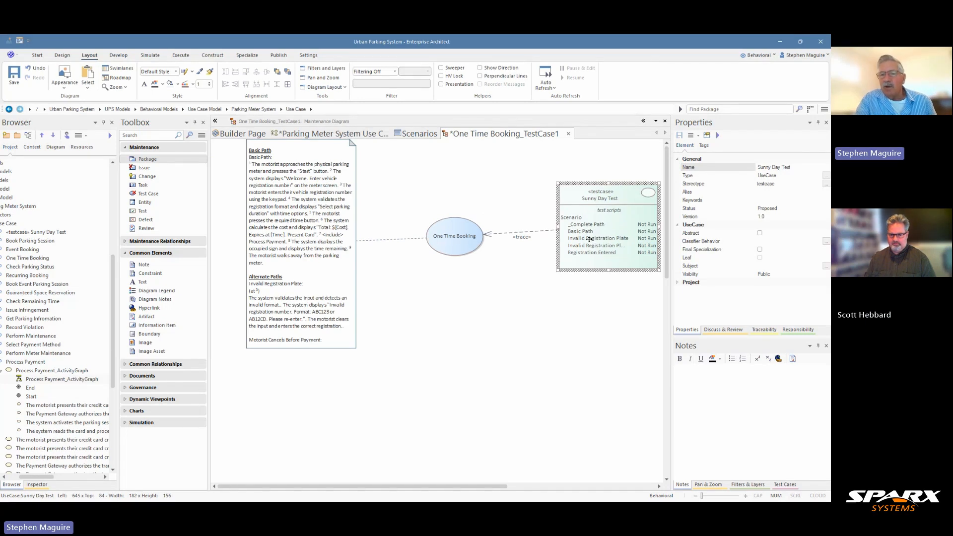
Review the description of the Invalid Registration Plate test script in the Sunny Day Test case, then close its details.
{"action": "double_click", "coordinate": [589, 239]}
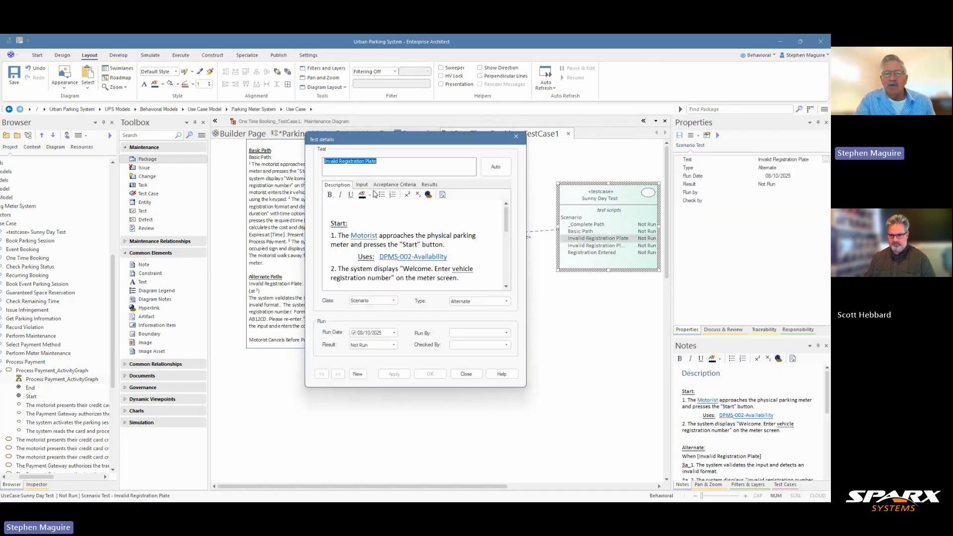
{"action": "scroll", "coordinate": [400, 248], "scroll_direction": "down", "scroll_amount": 3}
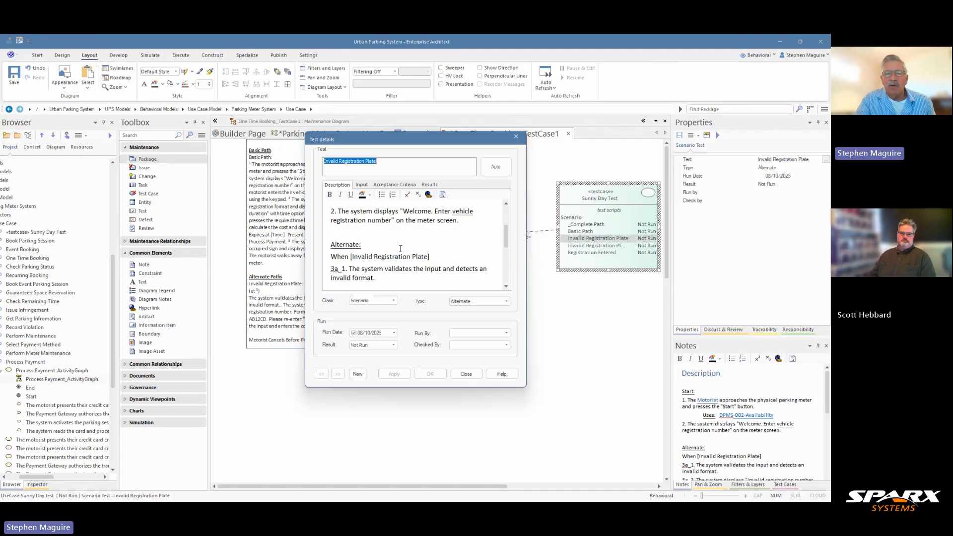
{"action": "scroll", "coordinate": [400, 248], "scroll_direction": "up", "scroll_amount": 1}
{"action": "scroll", "coordinate": [405, 245], "scroll_direction": "down", "scroll_amount": 3}
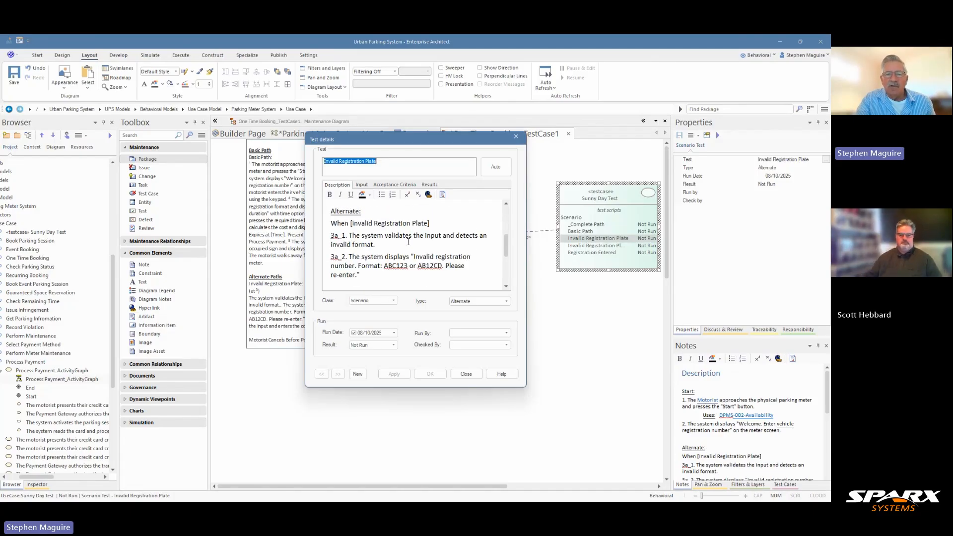
{"action": "scroll", "coordinate": [405, 242], "scroll_direction": "down", "scroll_amount": 4}
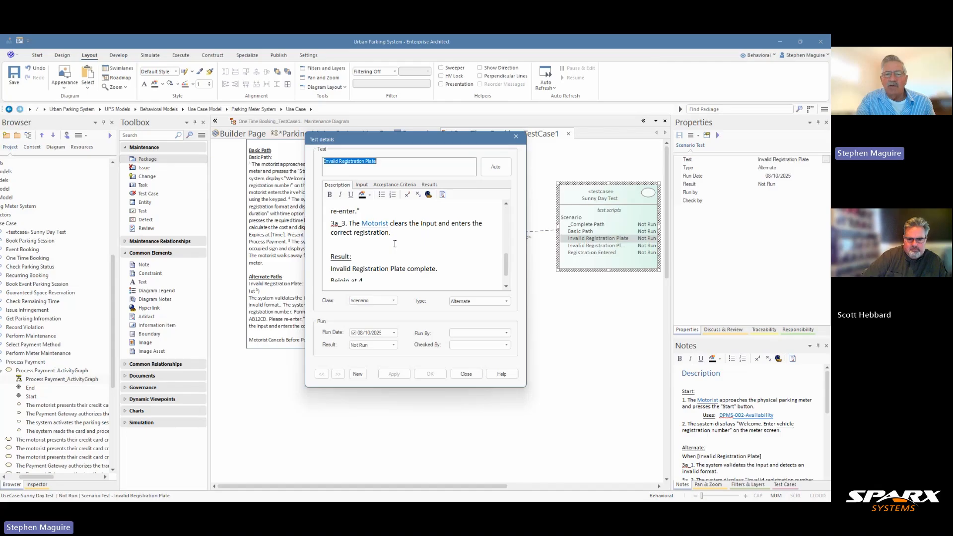
{"action": "scroll", "coordinate": [394, 244], "scroll_direction": "down", "scroll_amount": 2}
{"action": "left_click", "coordinate": [466, 374]}
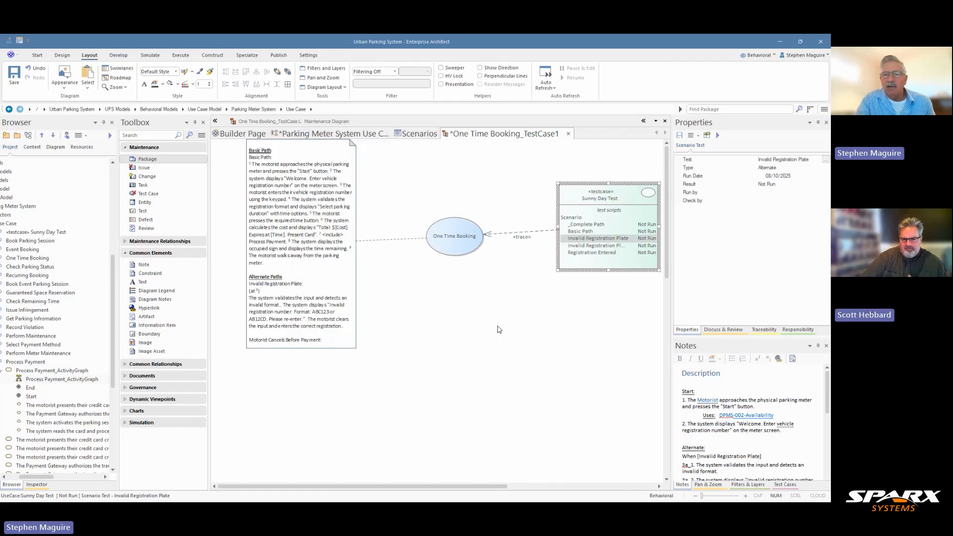
{"action": "right_click", "coordinate": [596, 240]}
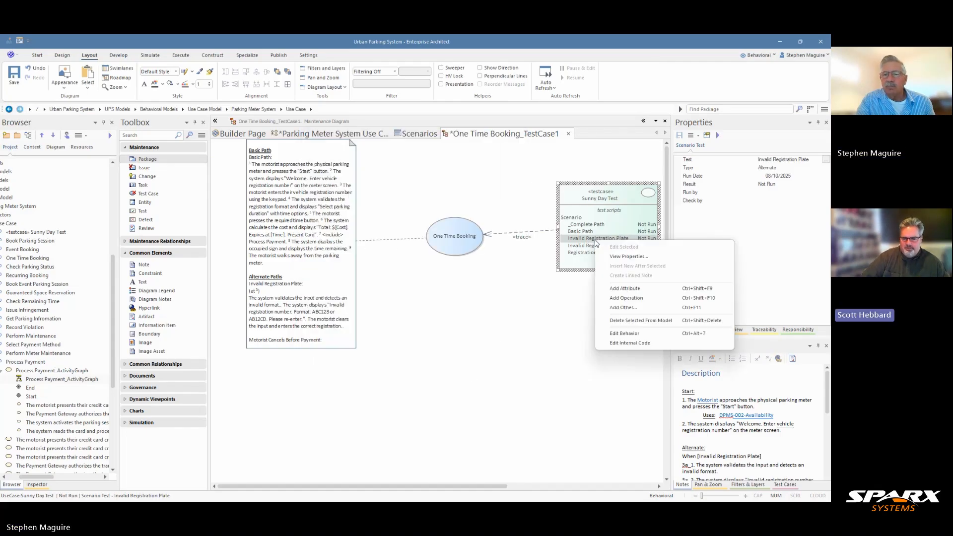
{"action": "left_click", "coordinate": [504, 336]}
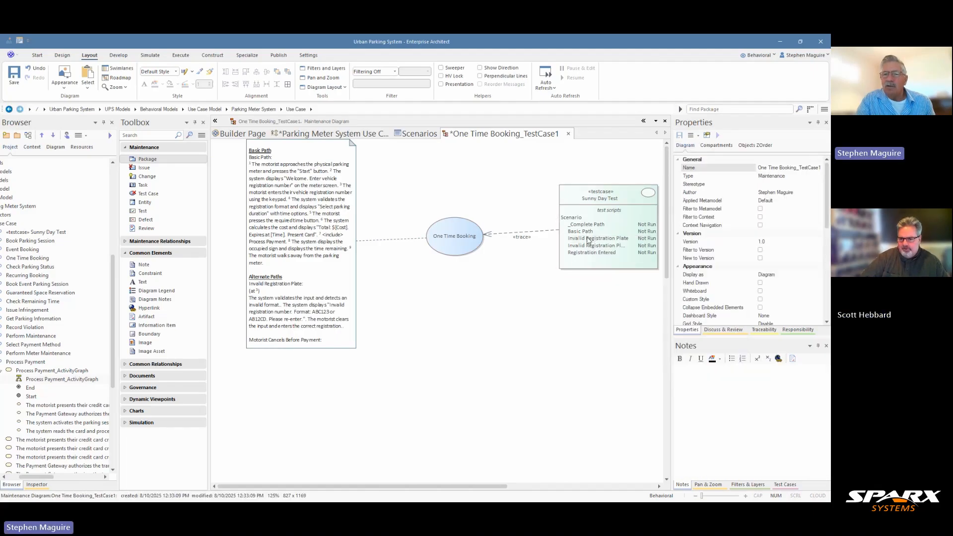
Open and close the Sunny Day Test's scenario view, and move the test case slightly lower beside One Time Booking.
{"action": "left_click", "coordinate": [578, 201]}
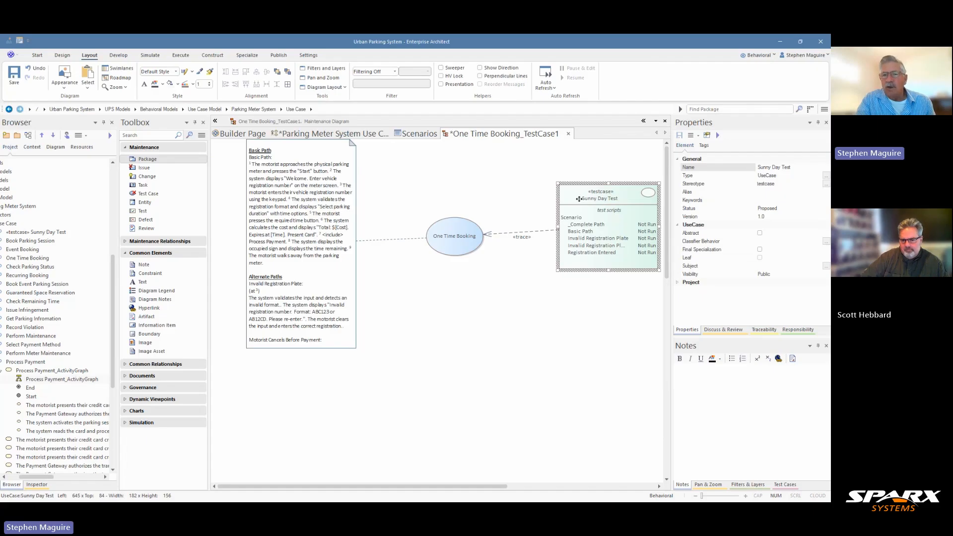
{"action": "double_click", "coordinate": [581, 203]}
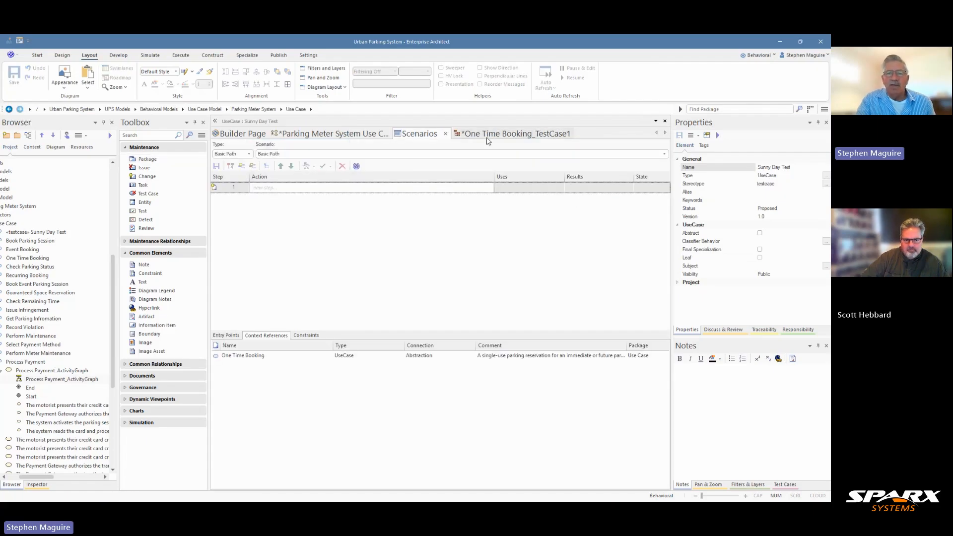
{"action": "left_click", "coordinate": [446, 133]}
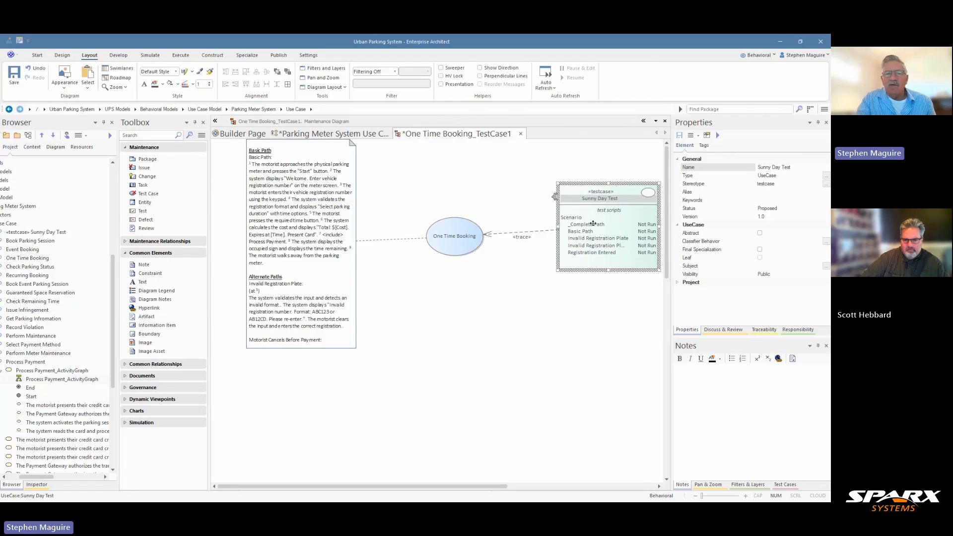
{"action": "left_click_drag", "start_coordinate": [601, 202], "coordinate": [603, 218]}
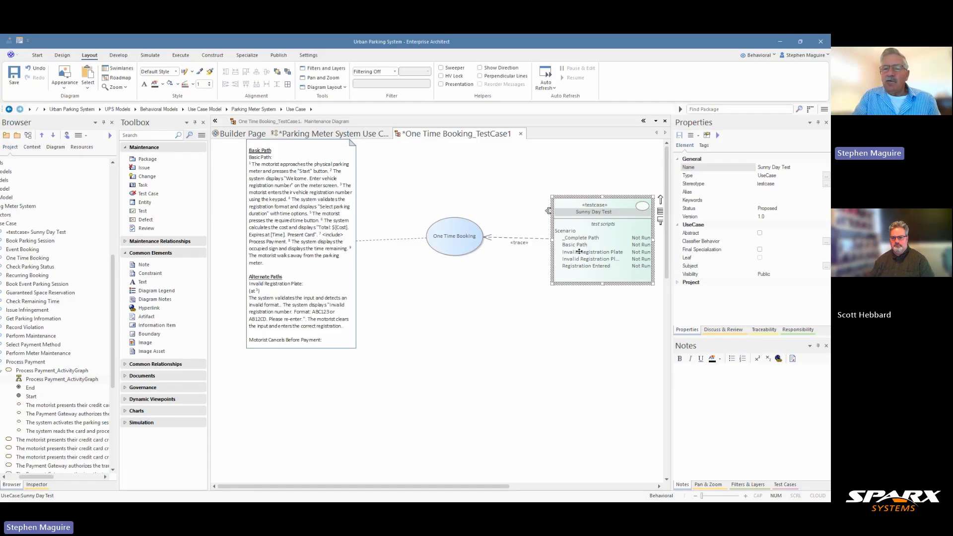
In the Sunny Day Test case, set the Invalid Registration Plate test's result to Pass and its run date to 06/10/2025.
{"action": "left_click", "coordinate": [596, 253]}
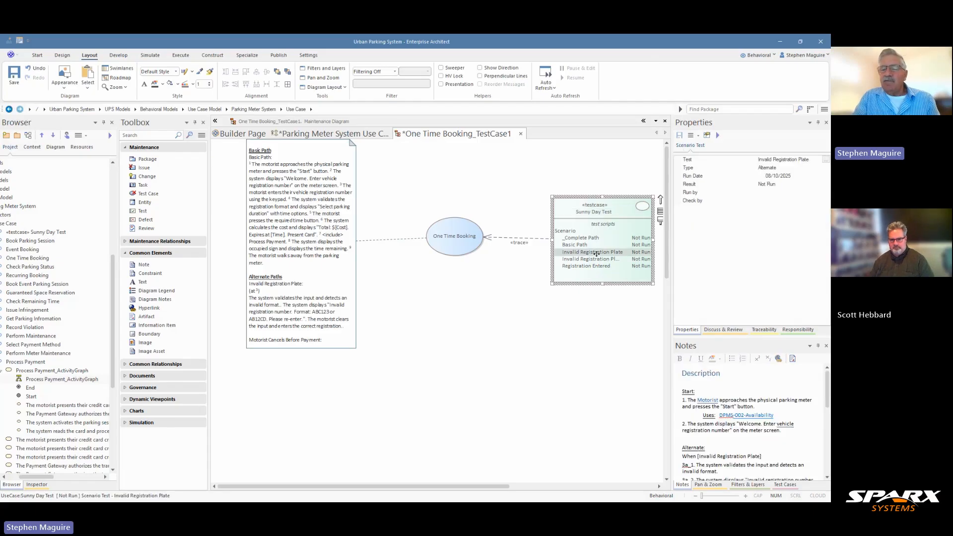
{"action": "double_click", "coordinate": [596, 253]}
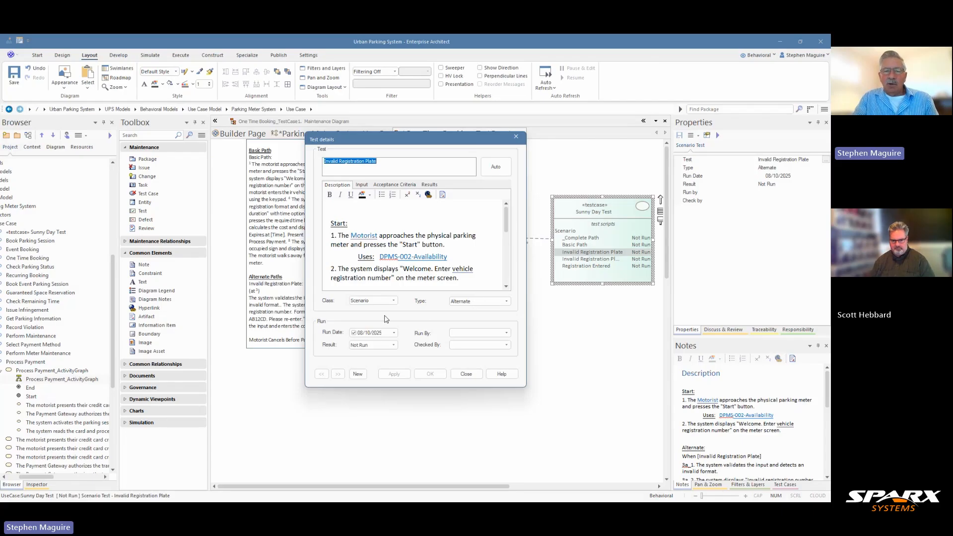
{"action": "left_click", "coordinate": [393, 345]}
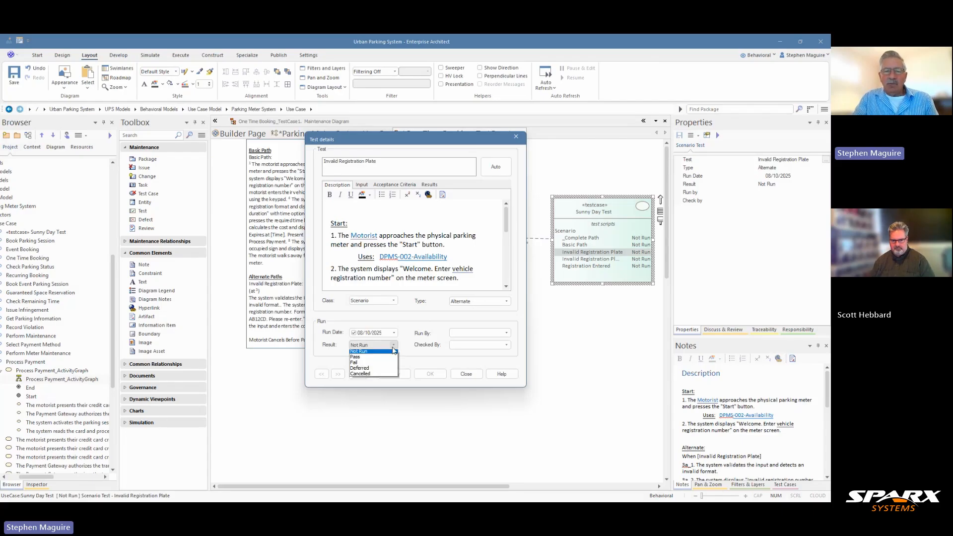
{"action": "left_click", "coordinate": [370, 359]}
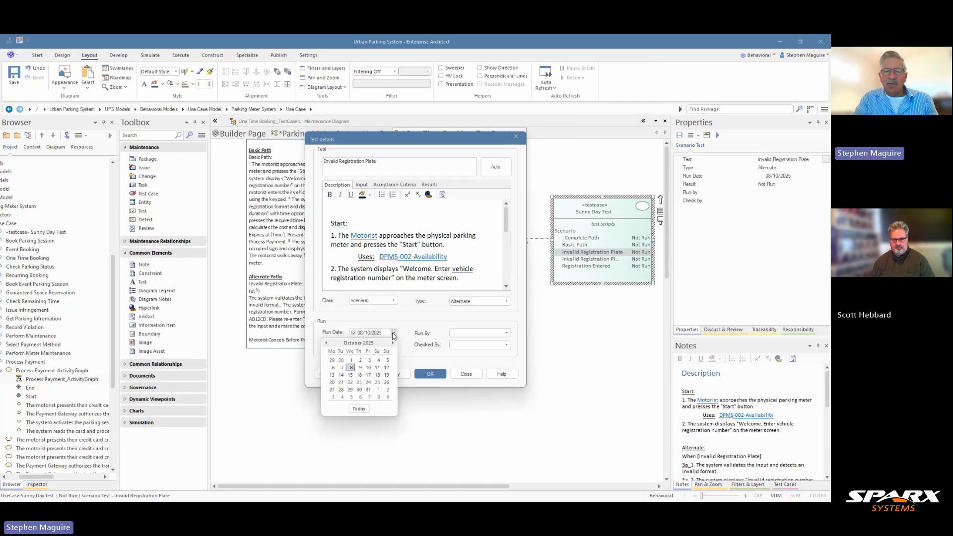
{"action": "left_click", "coordinate": [394, 333]}
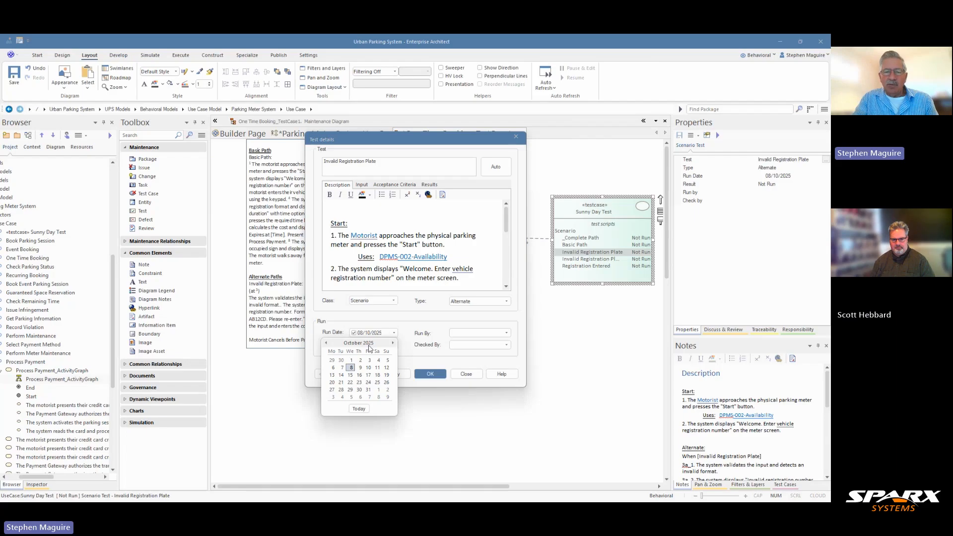
{"action": "left_click", "coordinate": [333, 368]}
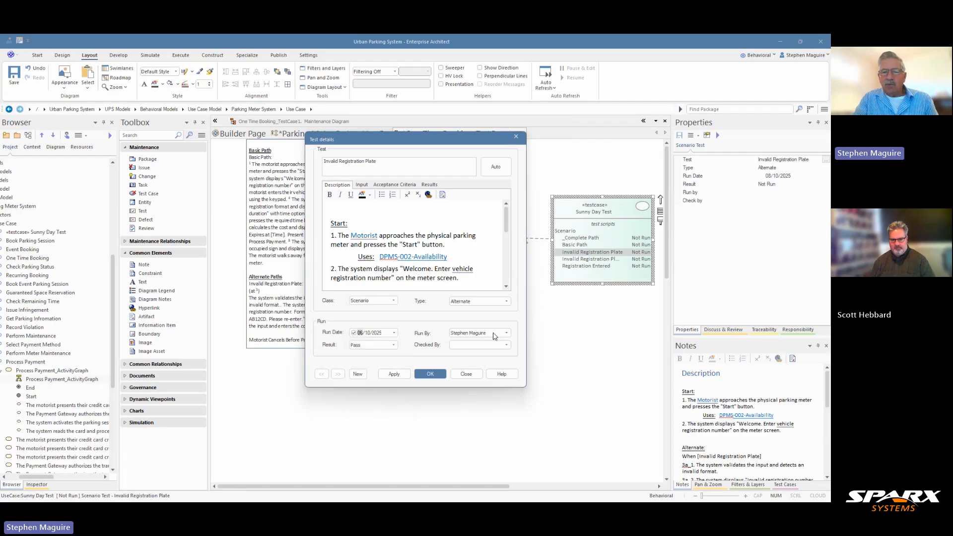
Assign the people who ran and checked the Invalid Registration Plate test, choosing a different person as checker, and accept the test details.
{"action": "left_click", "coordinate": [506, 345]}
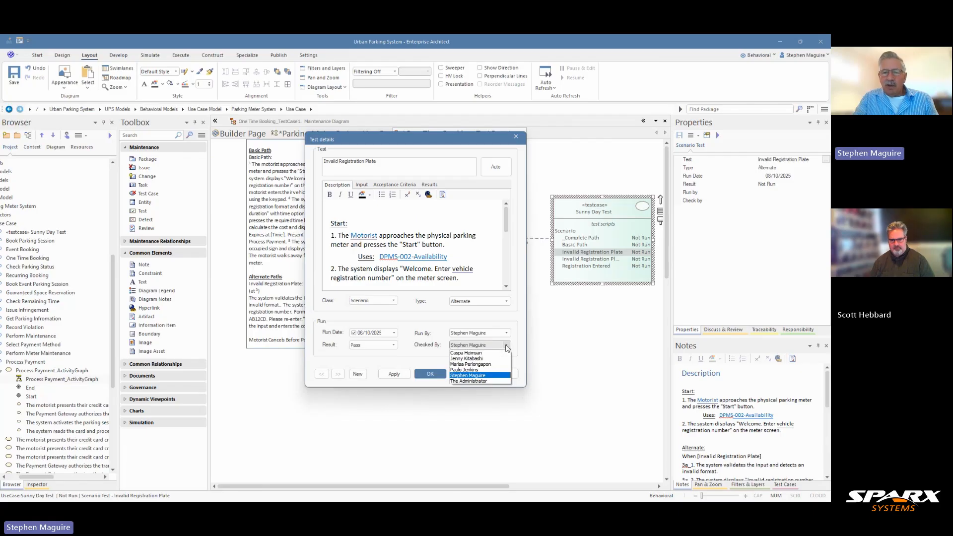
{"action": "left_click", "coordinate": [475, 364]}
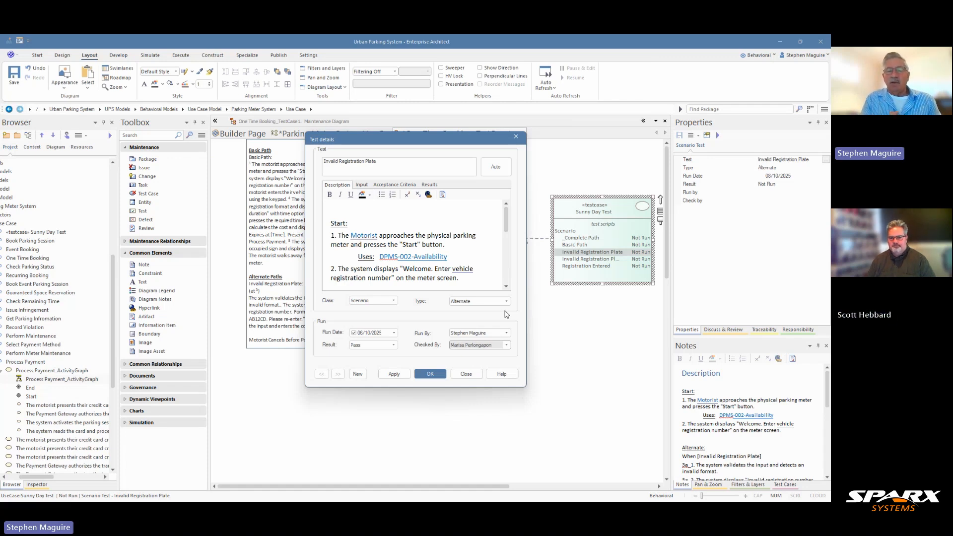
{"action": "left_click", "coordinate": [430, 375]}
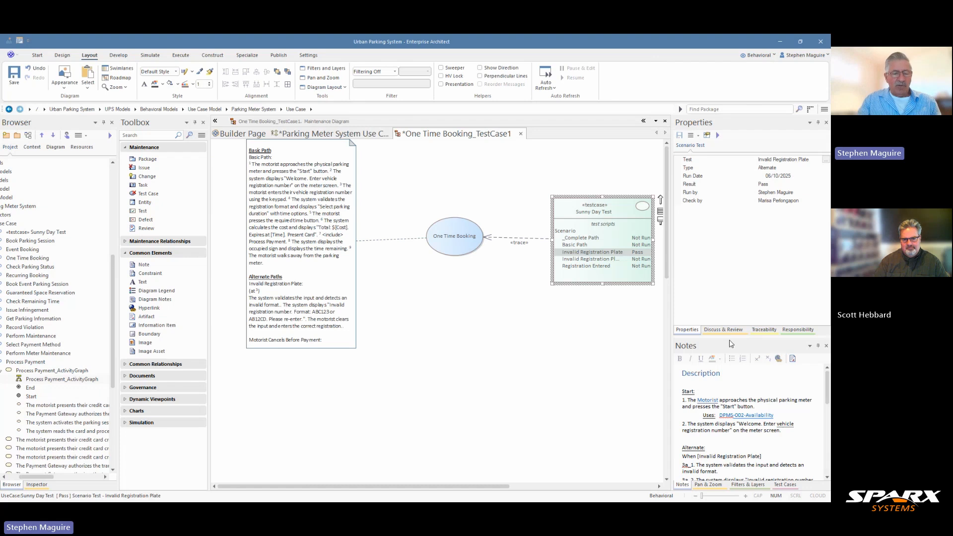
Save the One Time Booking test case diagram and return to the Parking Meter use case diagram.
{"action": "key", "text": "ctrl+s"}
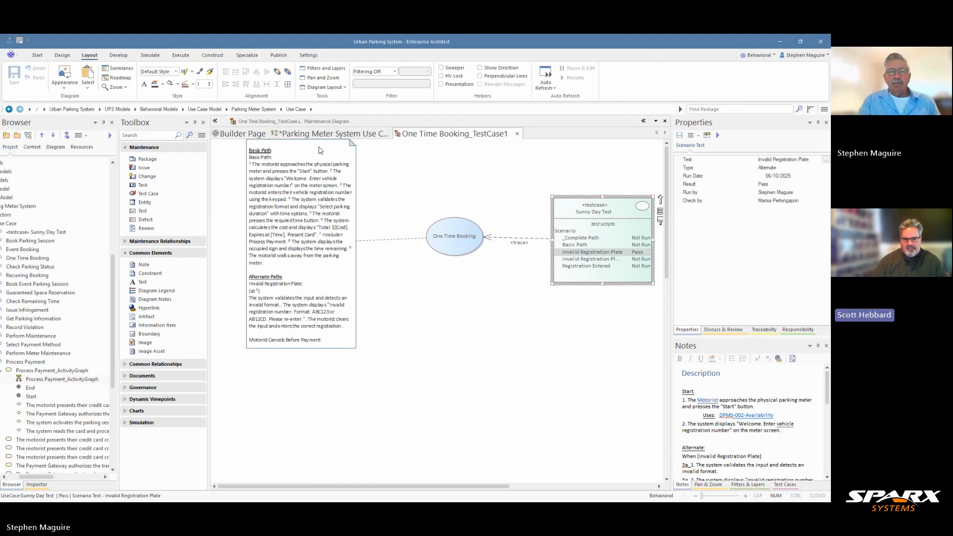
{"action": "left_click", "coordinate": [322, 135]}
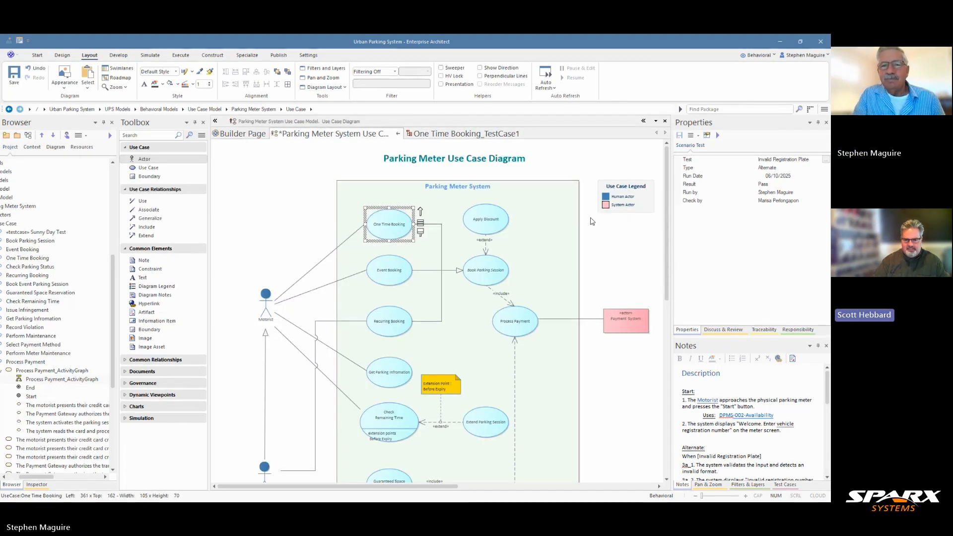